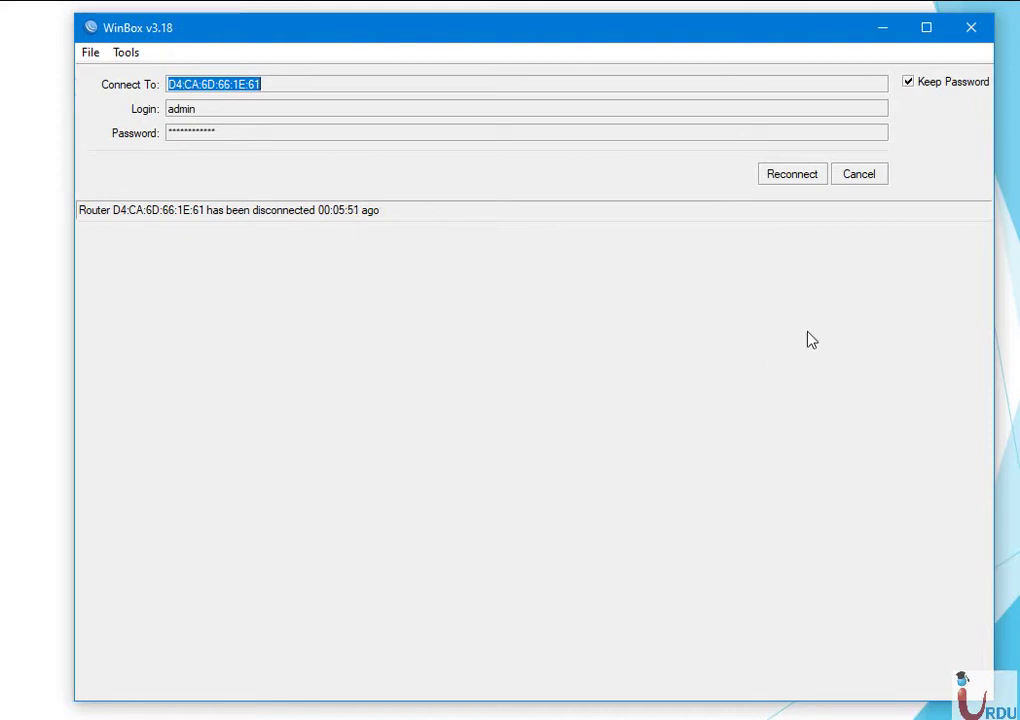
Reconnect WinBox to the RB750GL router and close the PPP window.
click(792, 176)
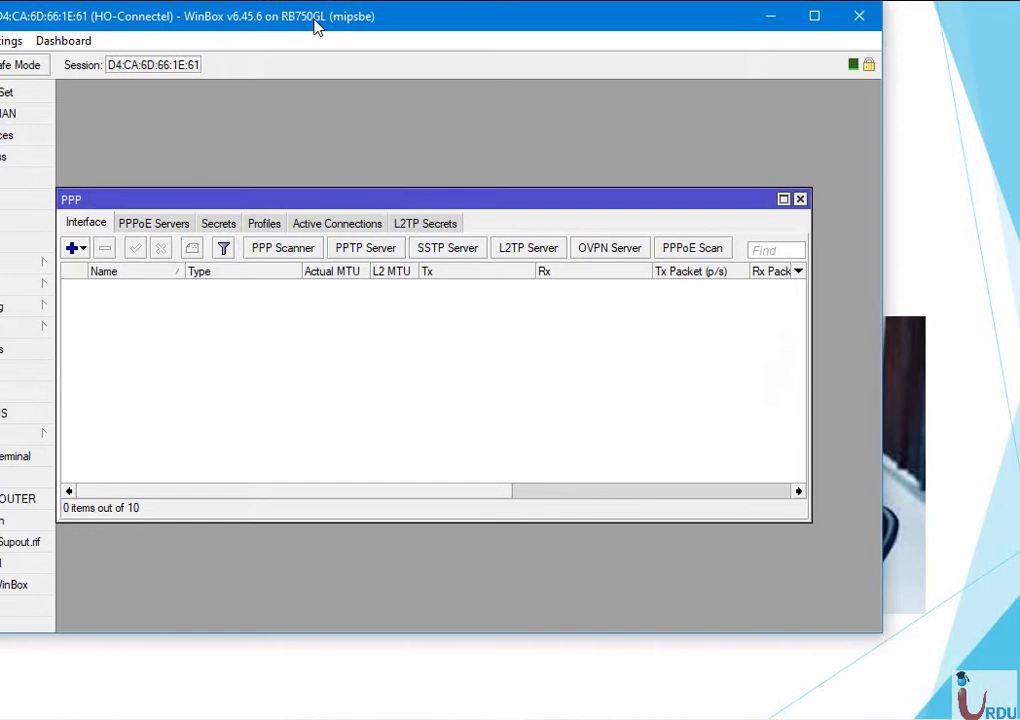
drag(314, 27, 413, 48)
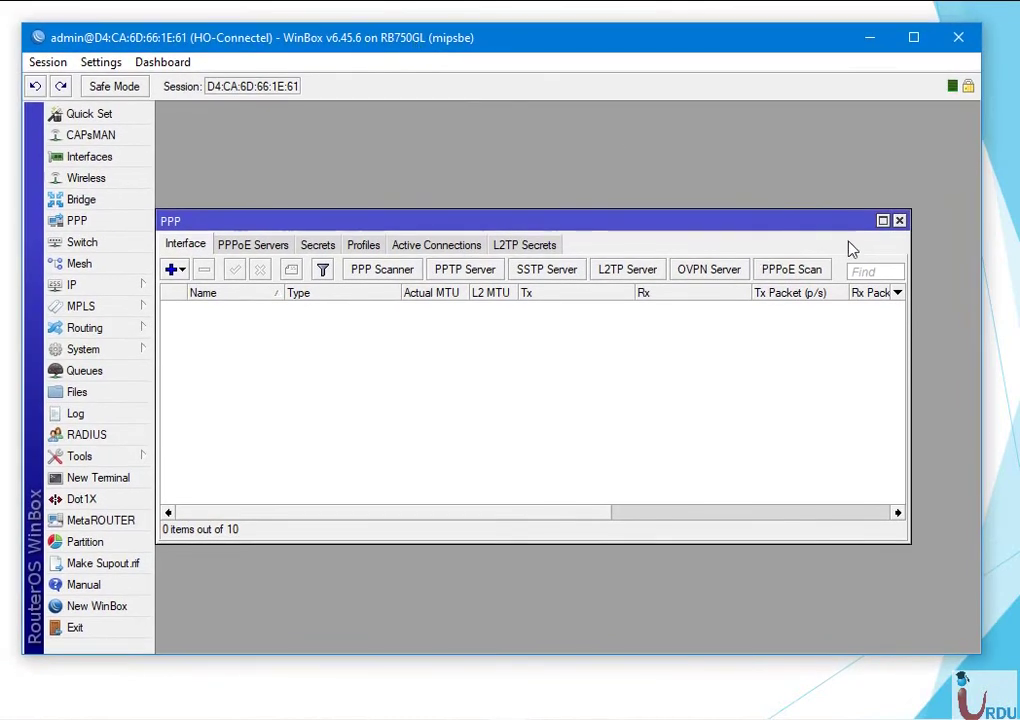
click(899, 221)
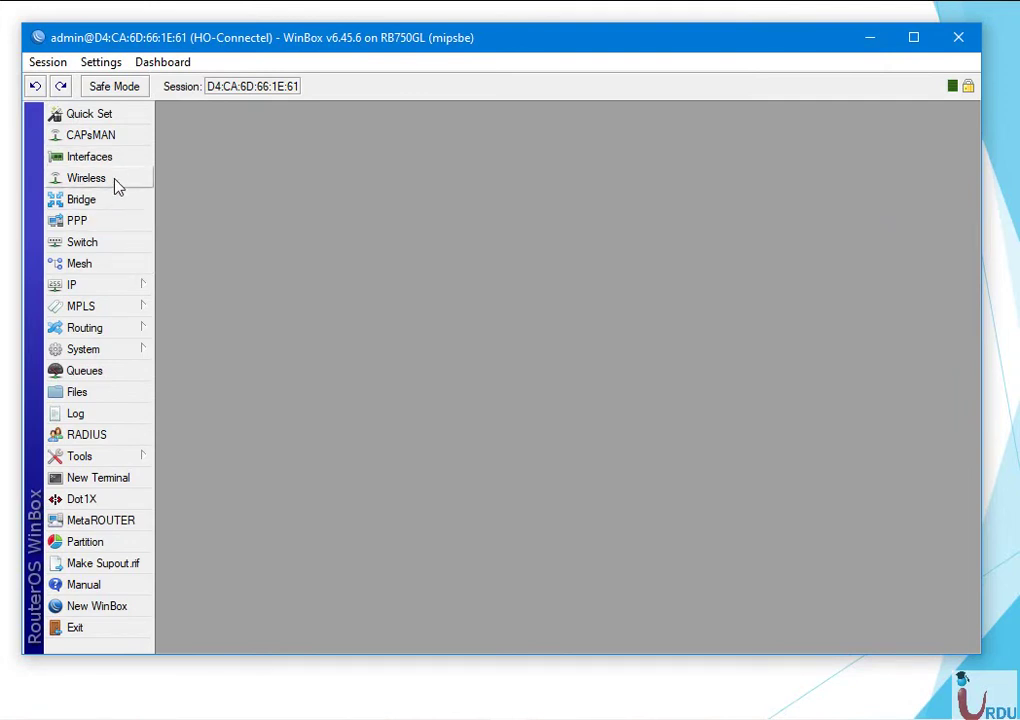
Review the router's IP > Addresses list, then close it.
click(118, 283)
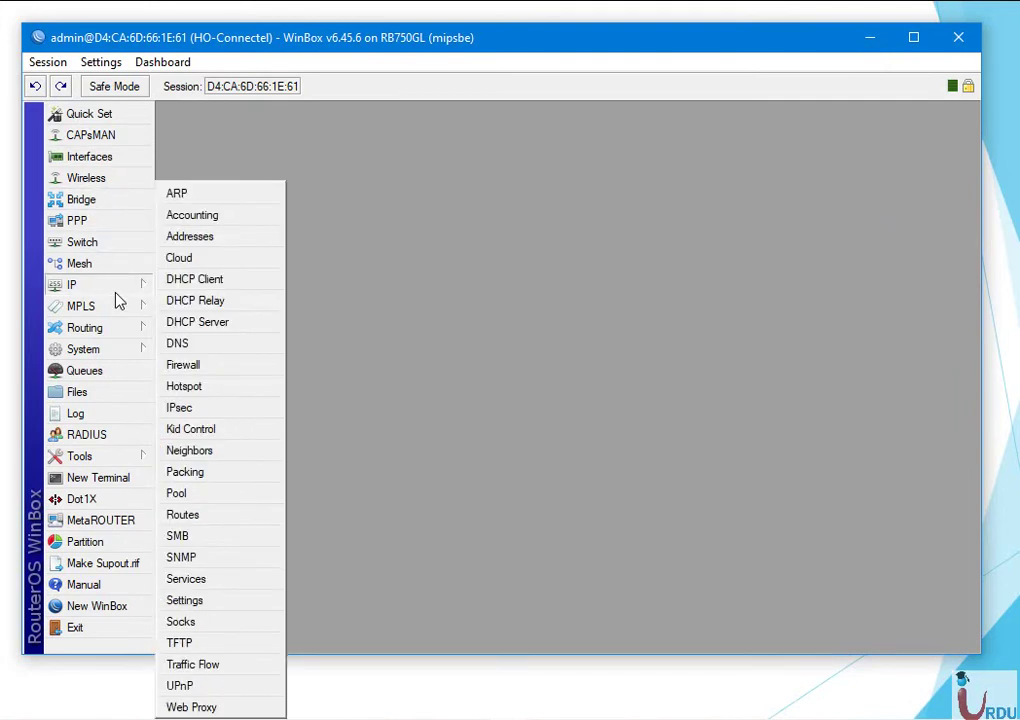
click(205, 237)
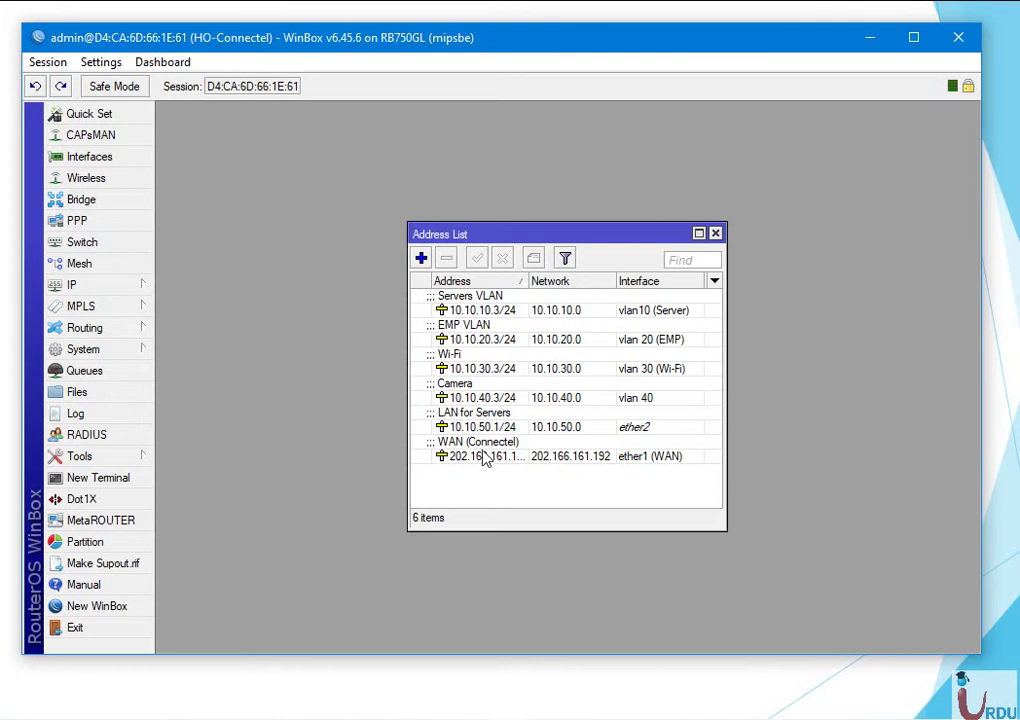
click(716, 234)
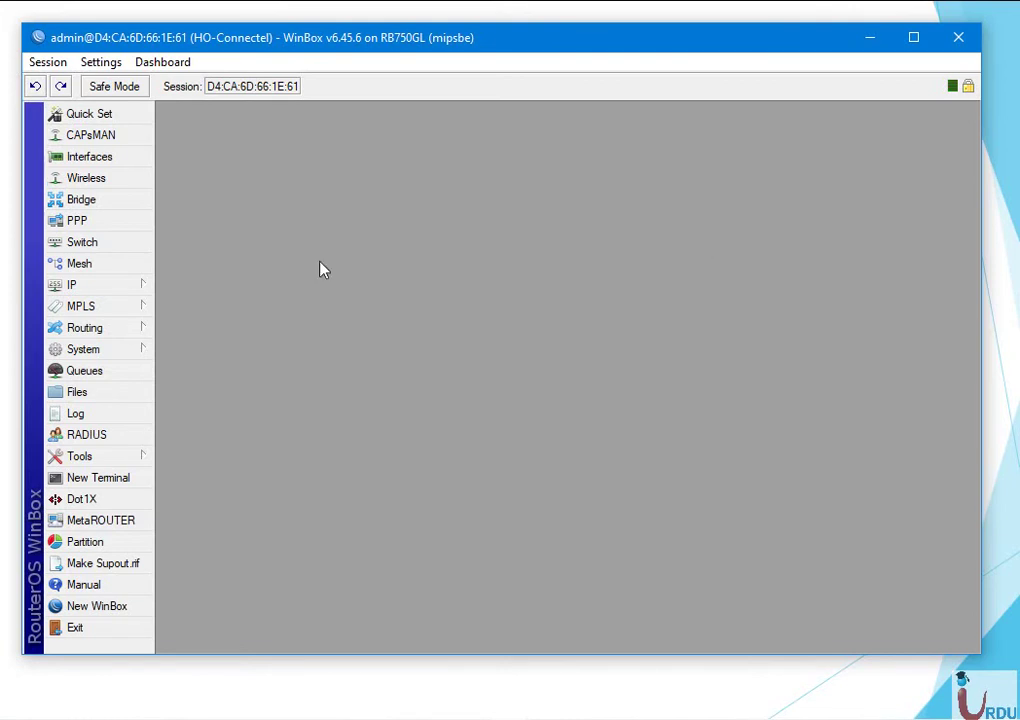
Show the PPTP Server settings: enabled, MTU/MRU 1450, default-encryption profile.
click(117, 222)
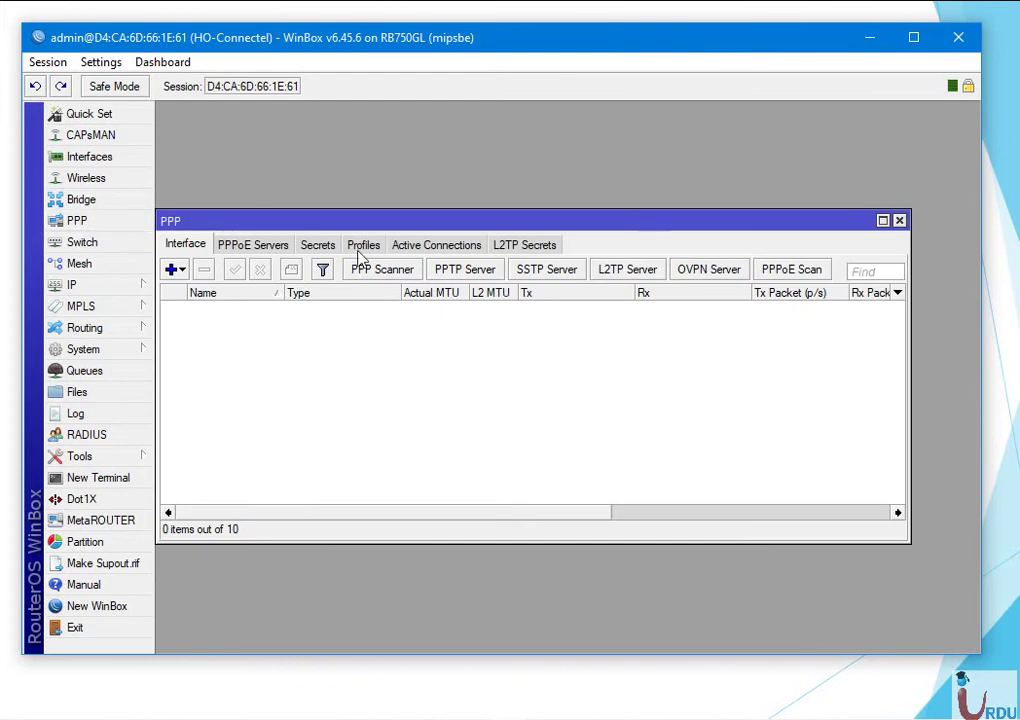
click(466, 270)
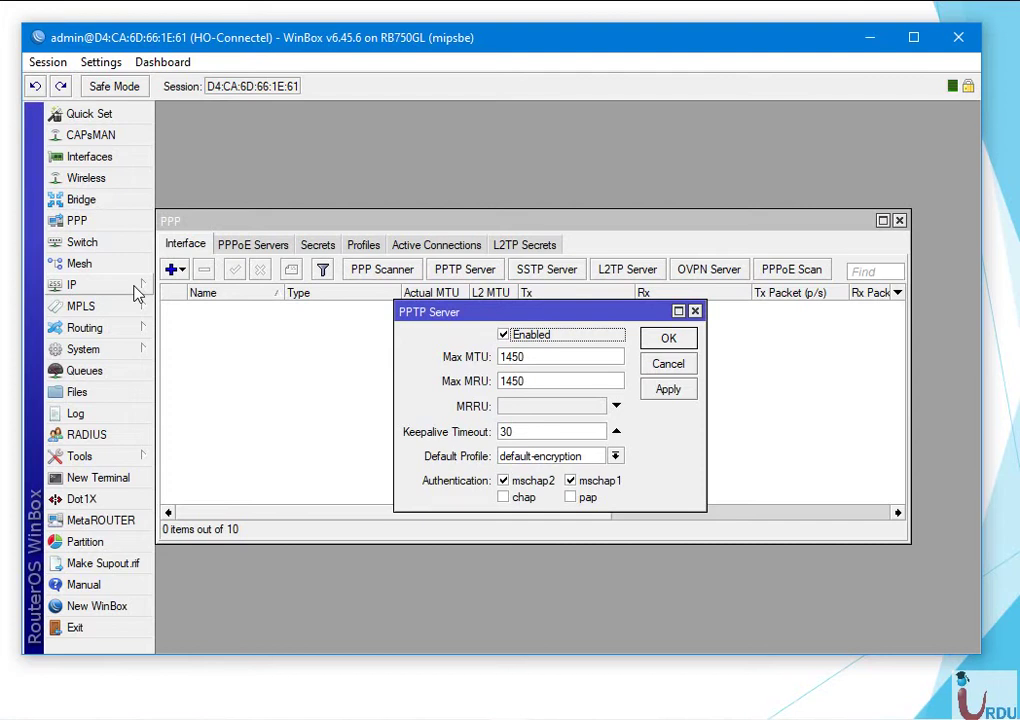
click(135, 287)
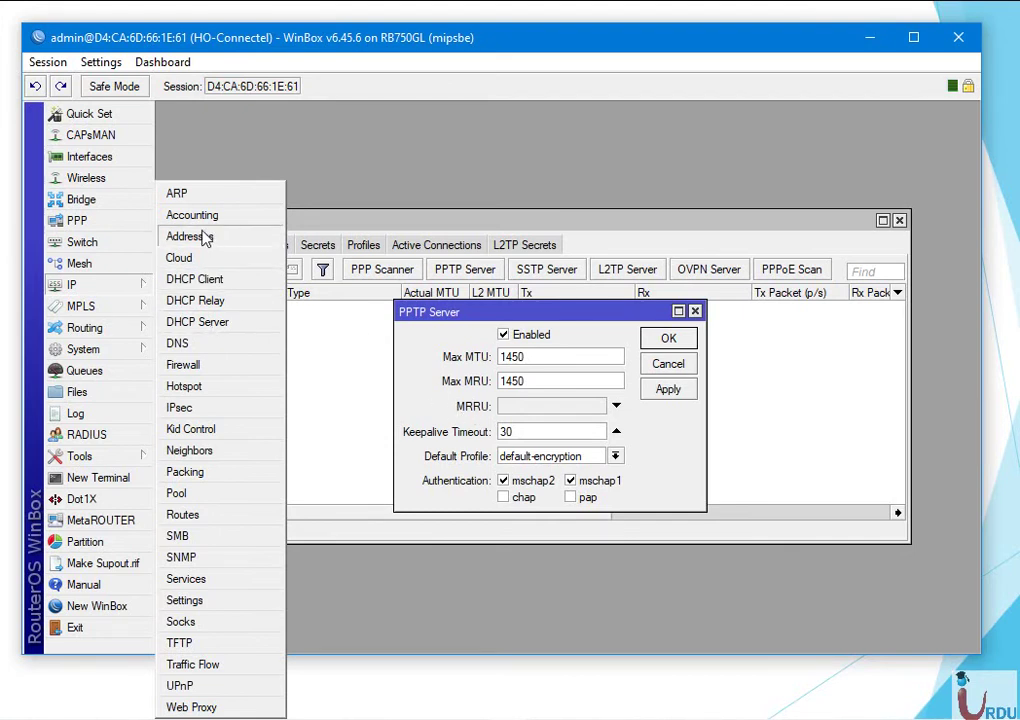
click(185, 364)
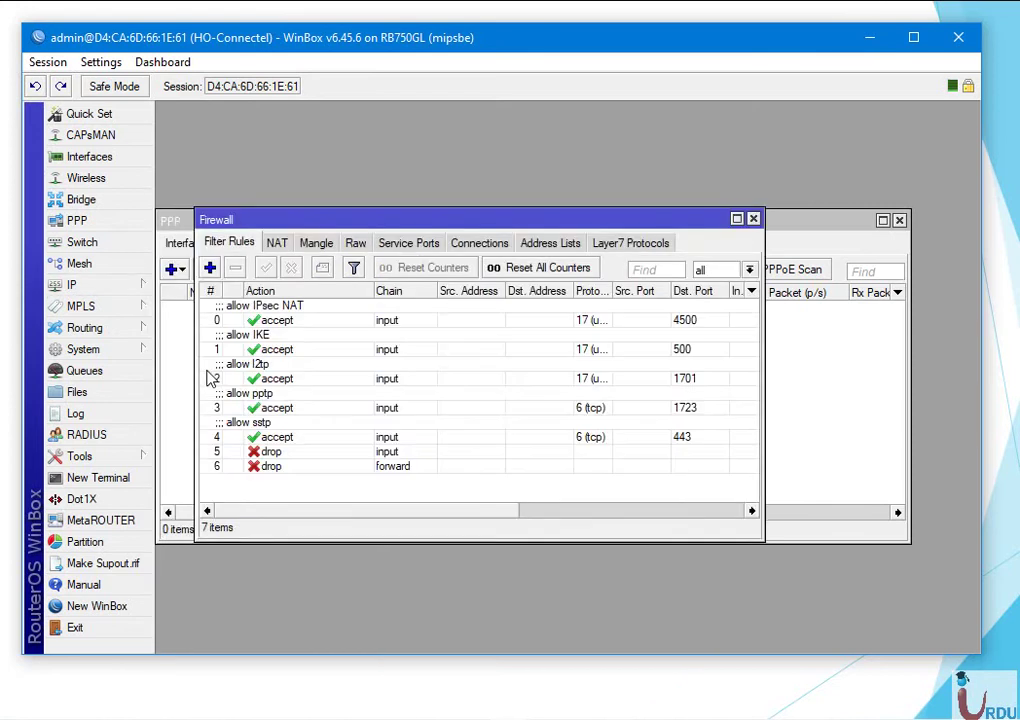
click(271, 247)
click(210, 268)
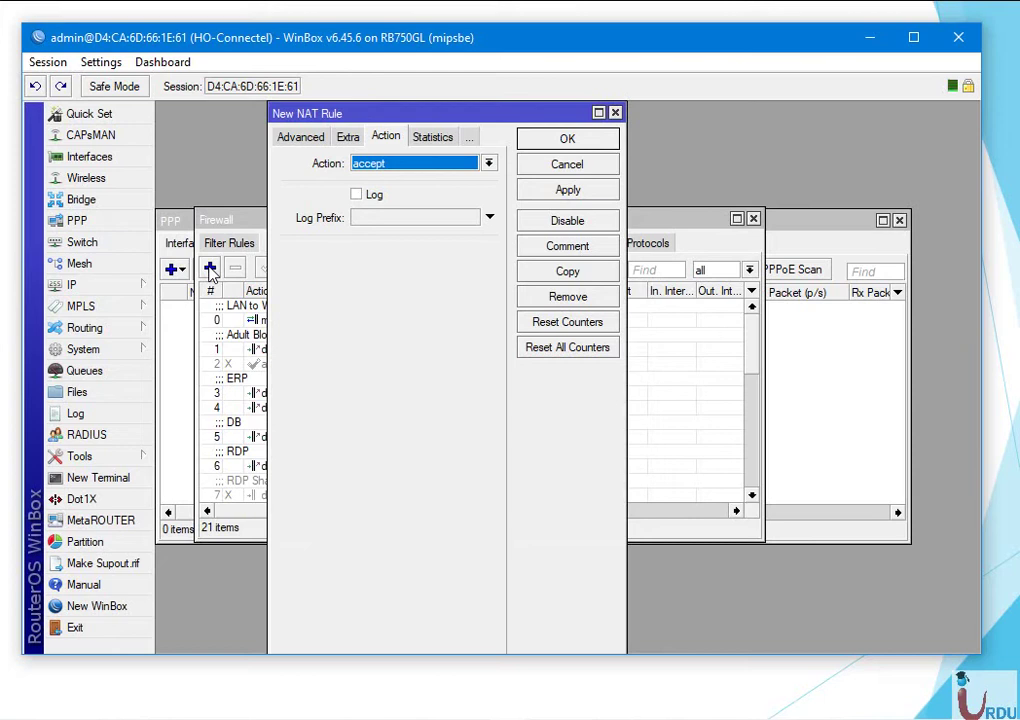
click(300, 138)
click(296, 138)
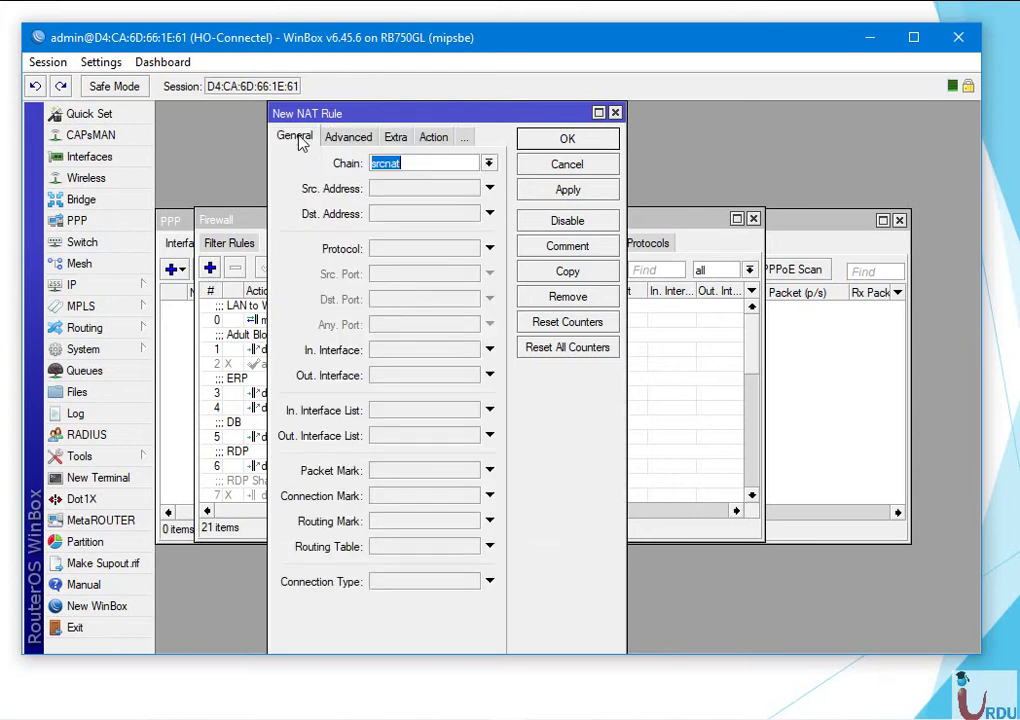
click(436, 137)
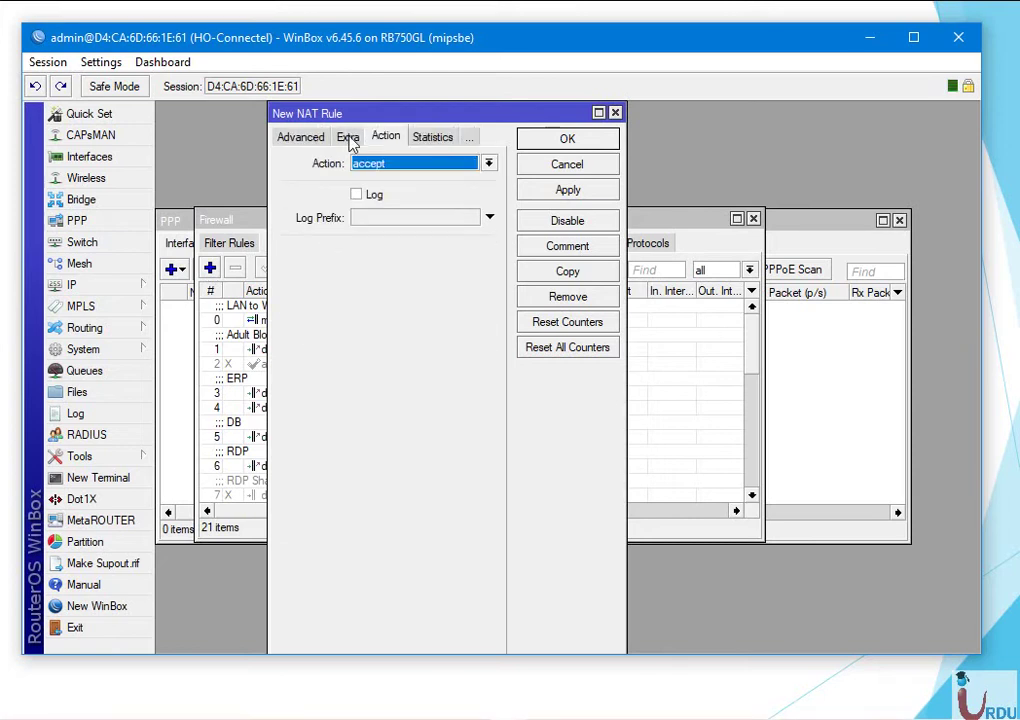
click(300, 138)
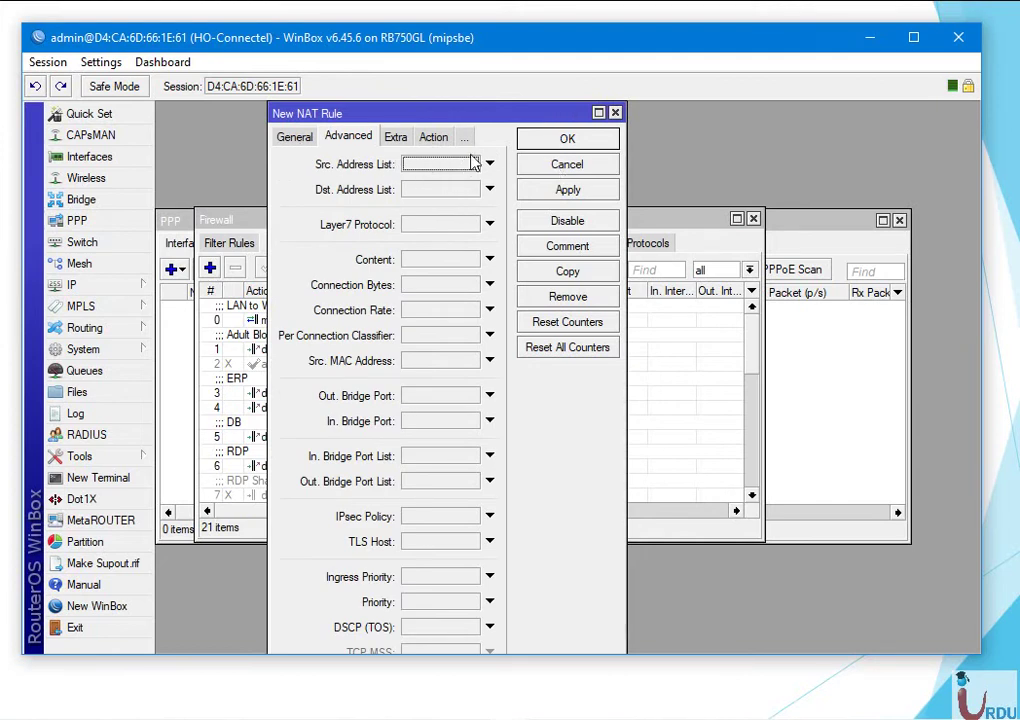
click(568, 166)
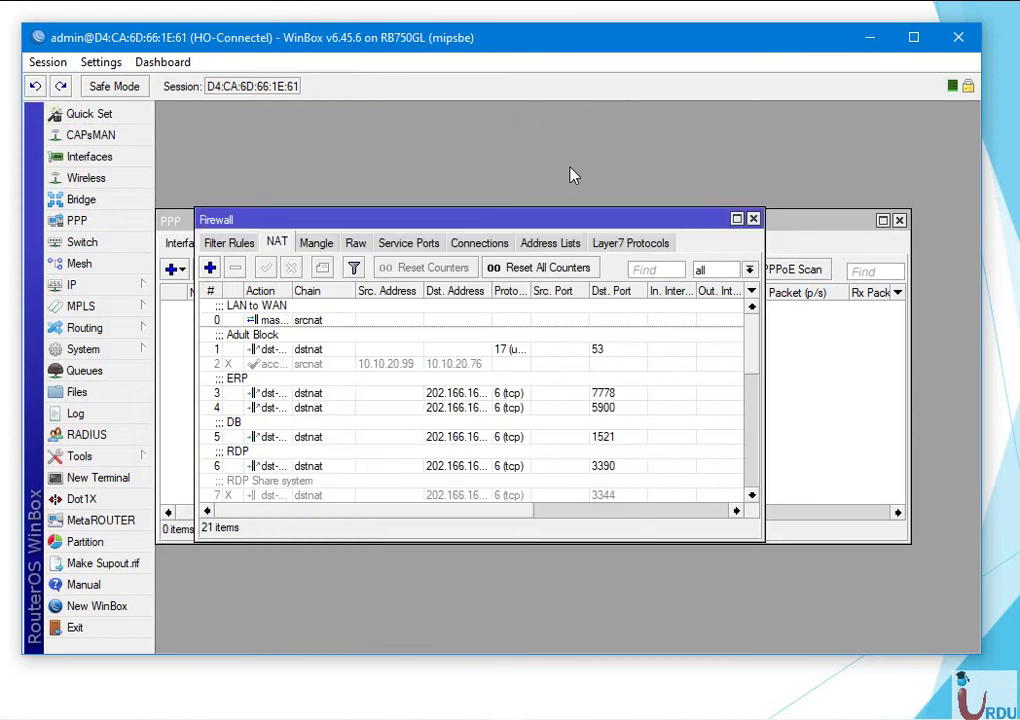
click(753, 218)
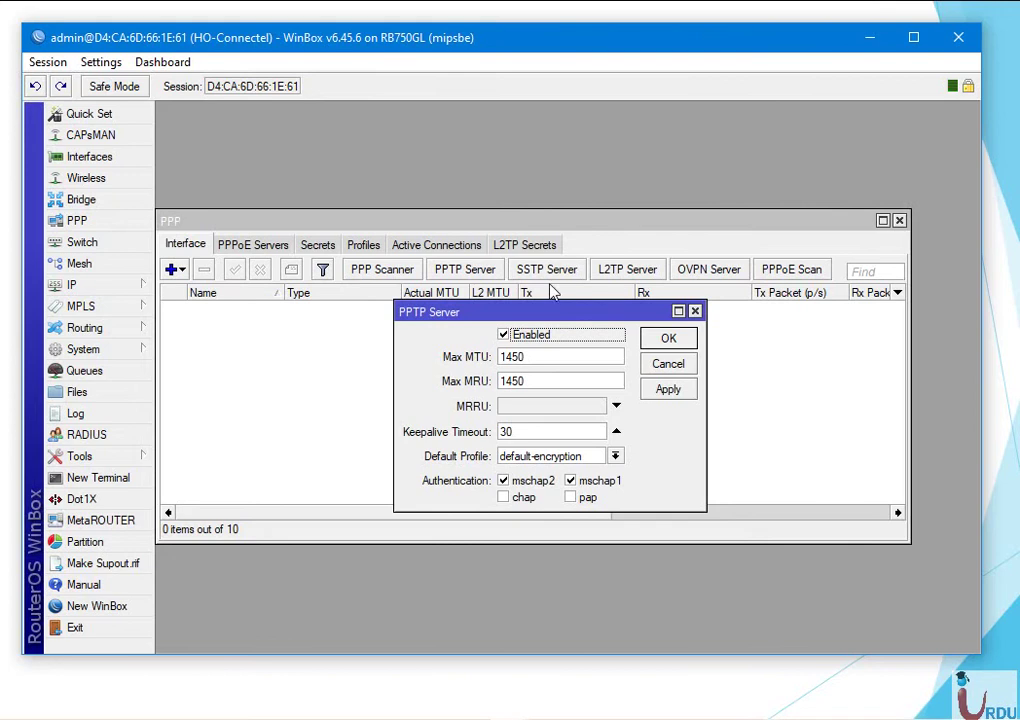
Close the PPTP Server dialog so only the empty PPP Interface list remains.
drag(537, 311, 523, 254)
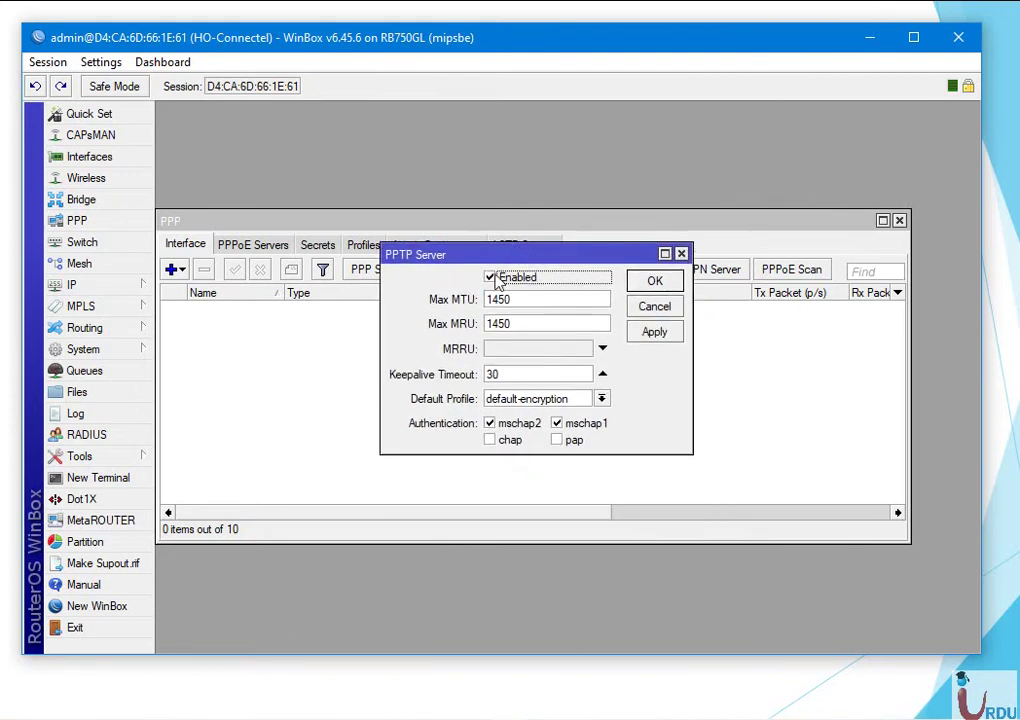
click(680, 254)
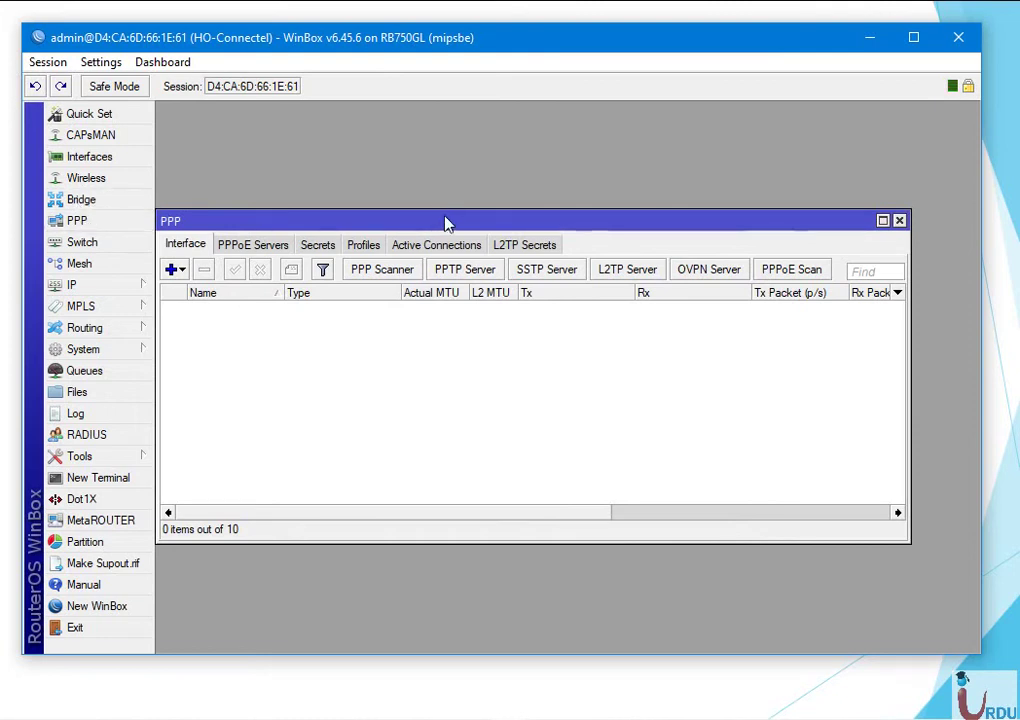
drag(444, 217, 519, 212)
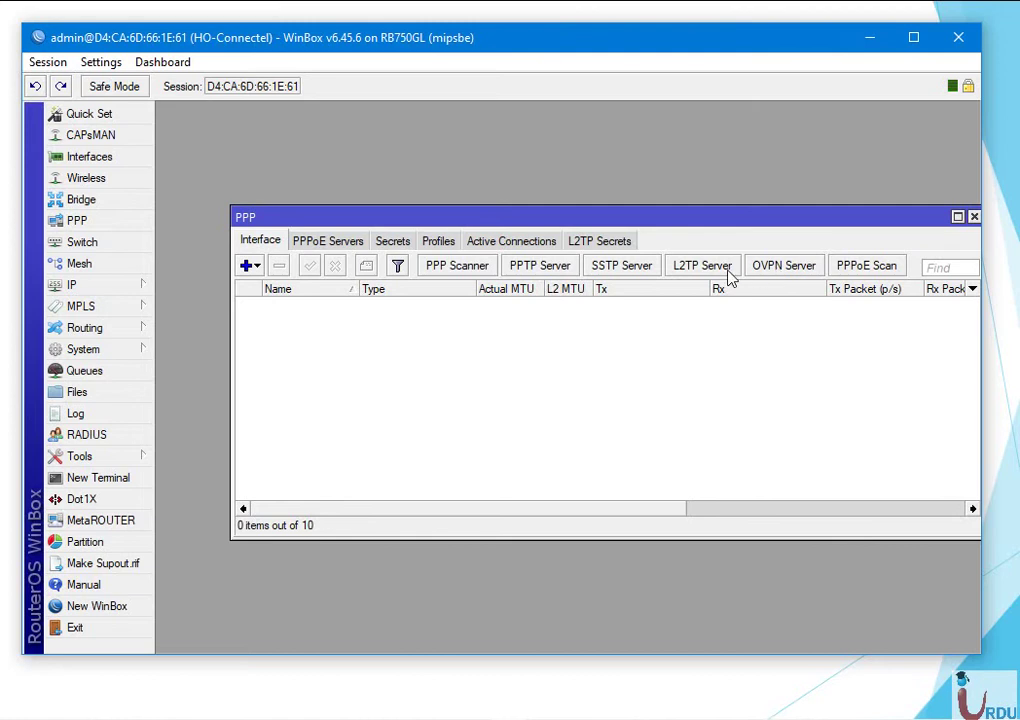
Re-toggle the PPTP server's Enabled checkbox so it stays enabled, and confirm with OK.
click(553, 268)
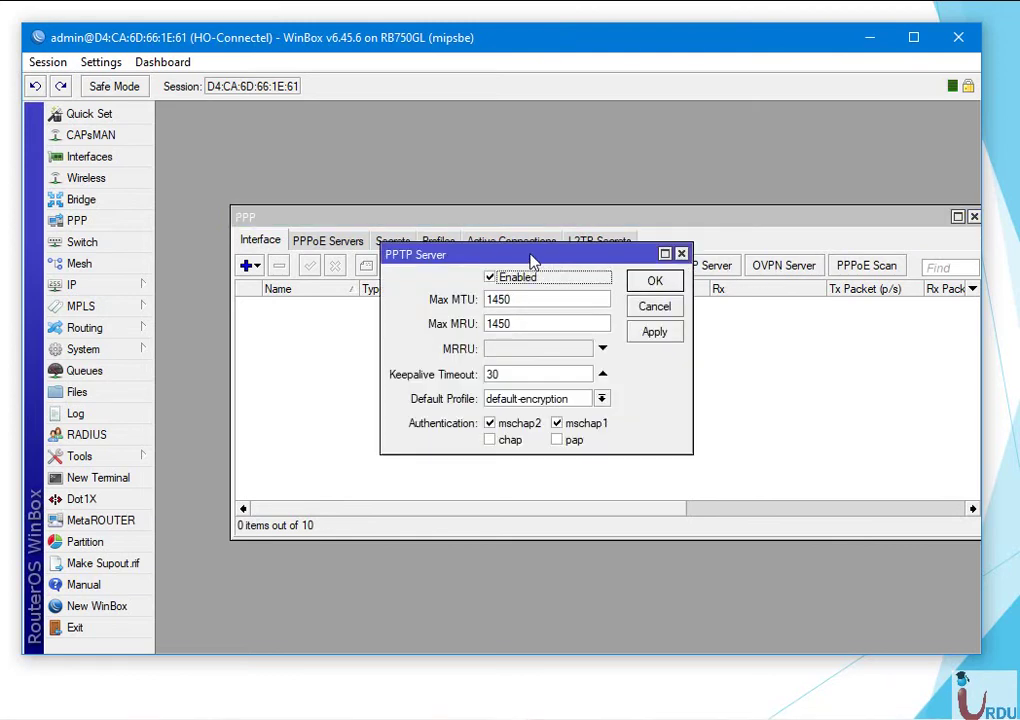
drag(535, 260, 560, 320)
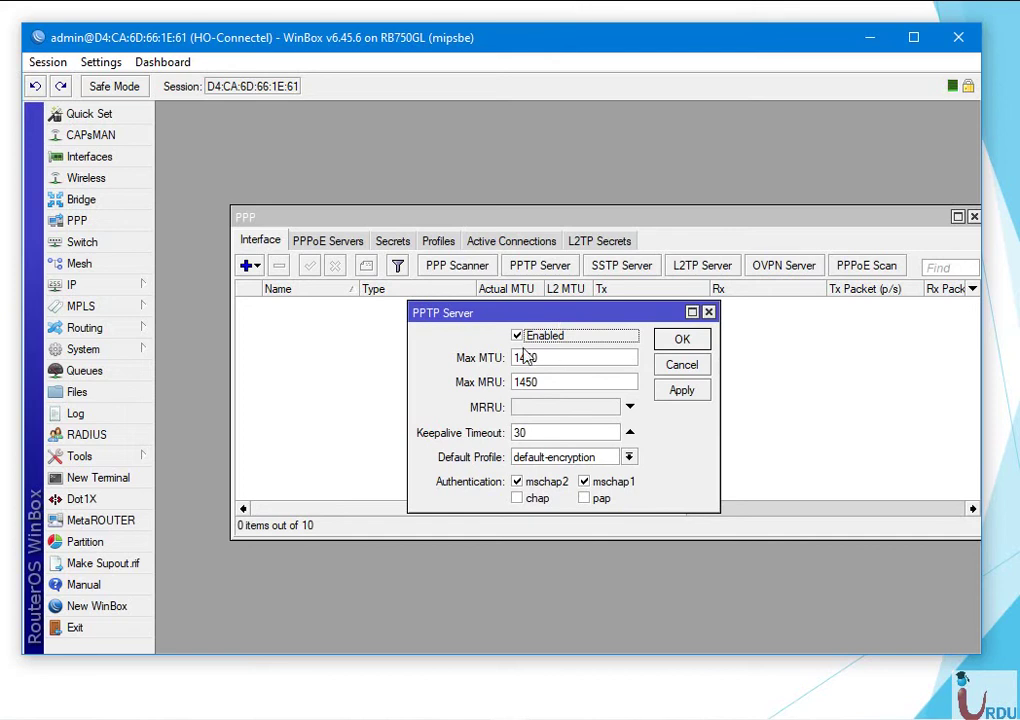
click(519, 337)
click(519, 337)
click(690, 393)
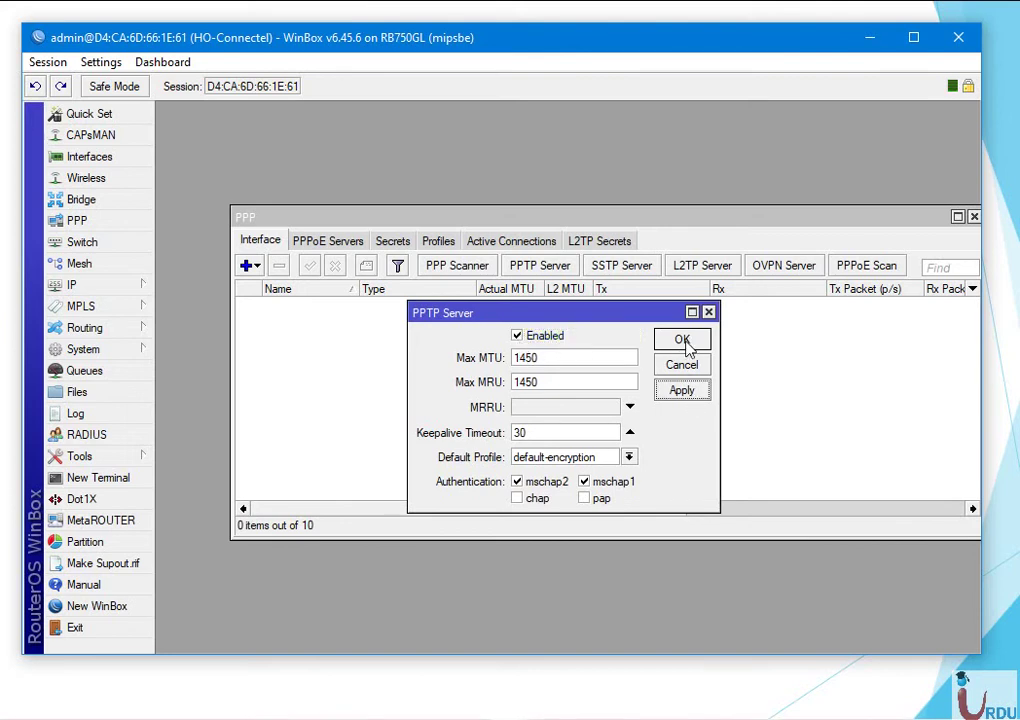
click(684, 345)
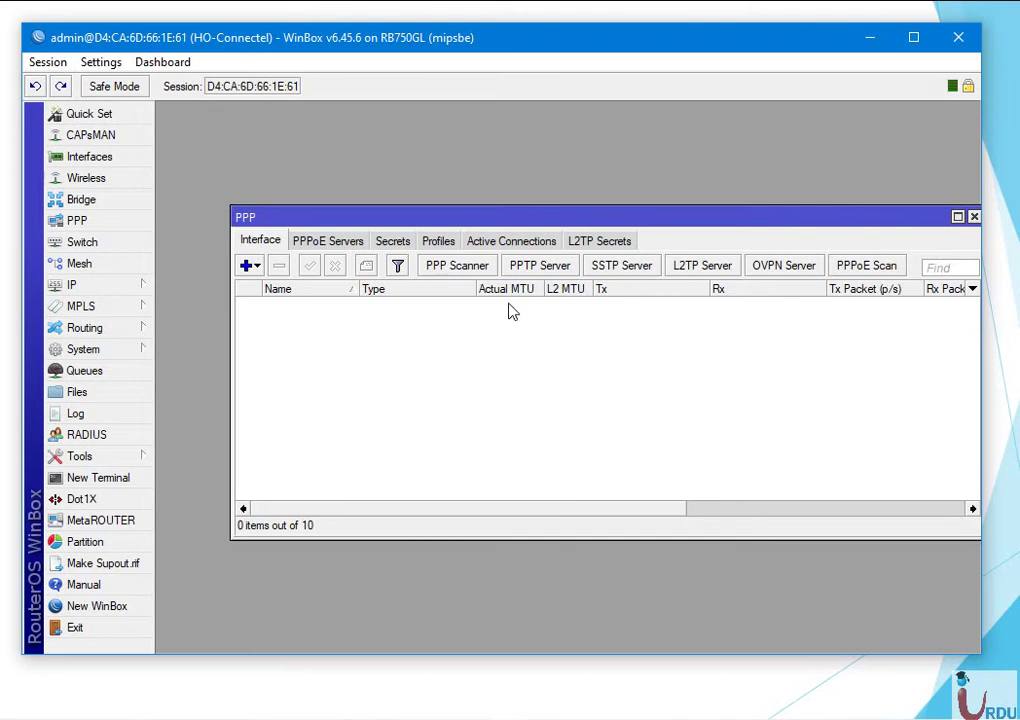
Show the PPP Profiles list and glance at the bandwidth management lab slide.
click(440, 243)
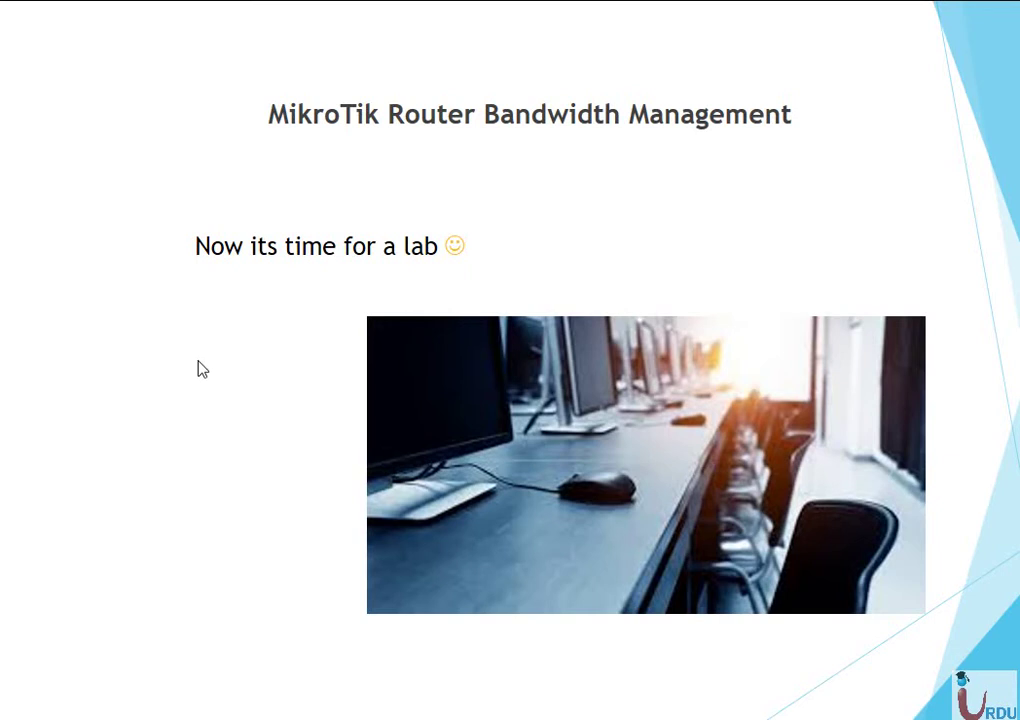
key(alt+Tab)
key(alt+Tab)
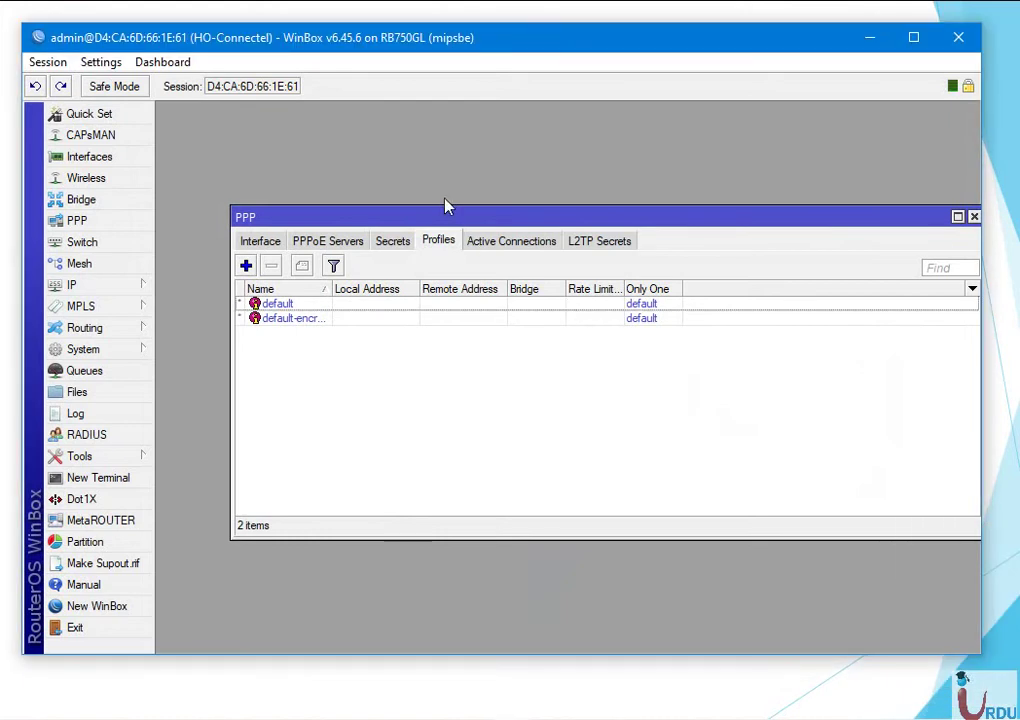
Recheck the unchanged PPTP server settings, then list the default and default-encryption profiles.
drag(453, 213, 402, 189)
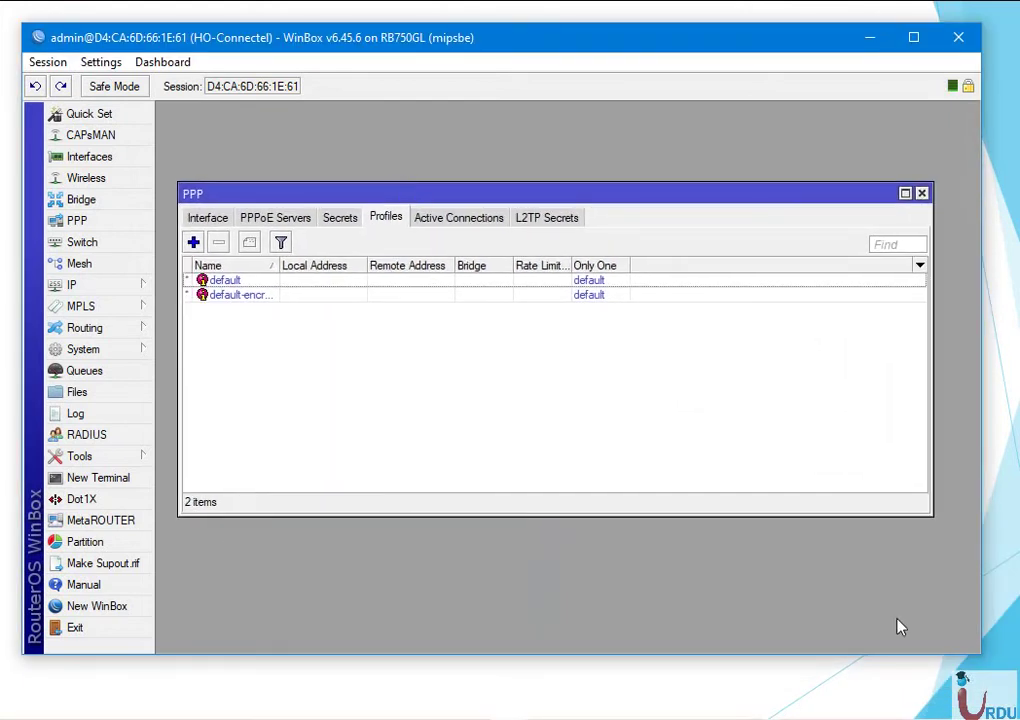
key(alt+Tab)
key(alt+Tab)
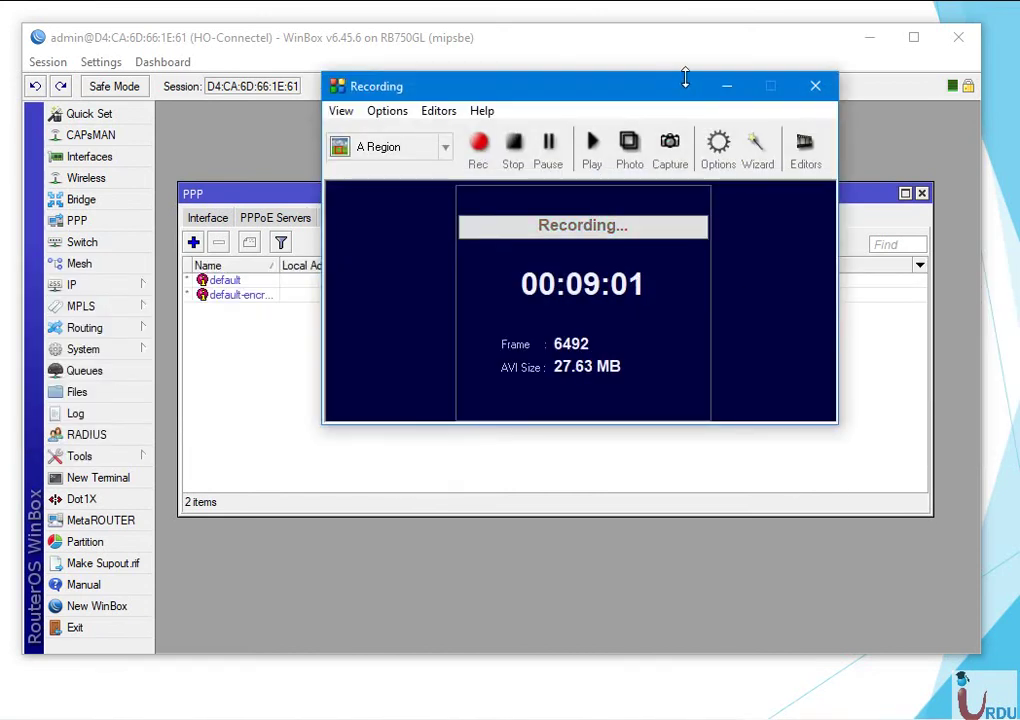
click(726, 86)
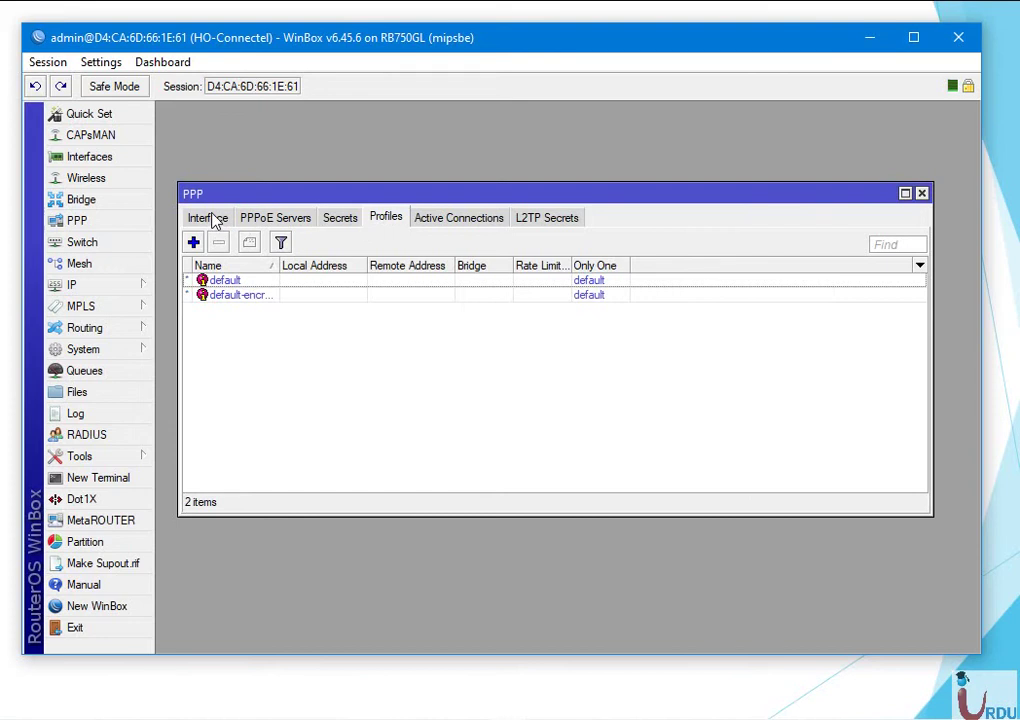
click(213, 220)
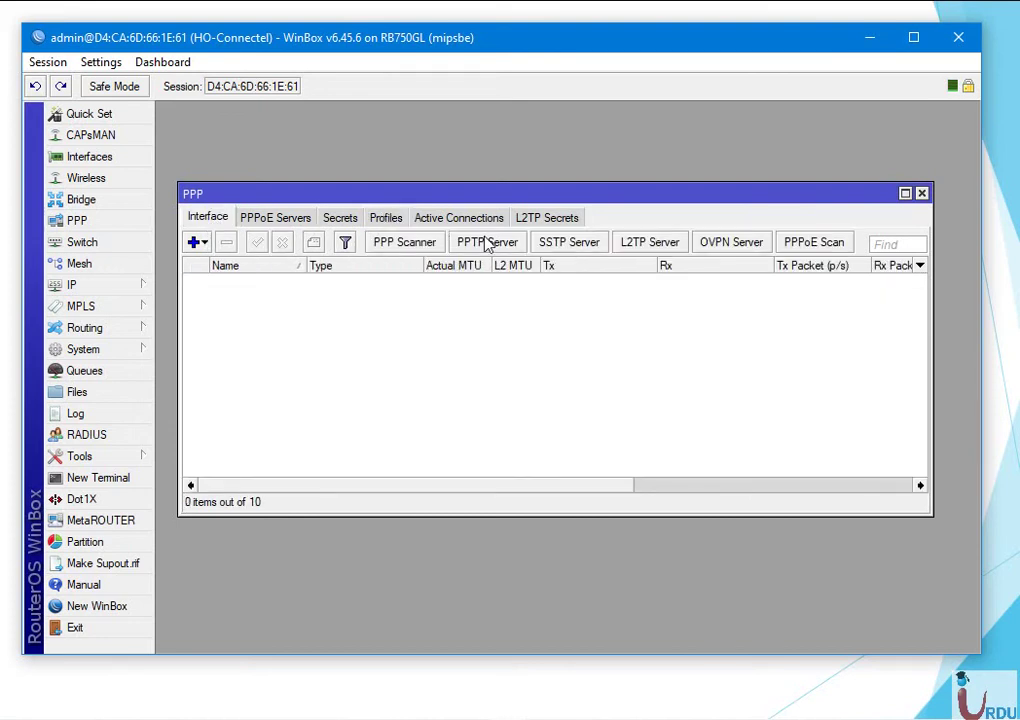
click(487, 243)
click(694, 363)
click(383, 219)
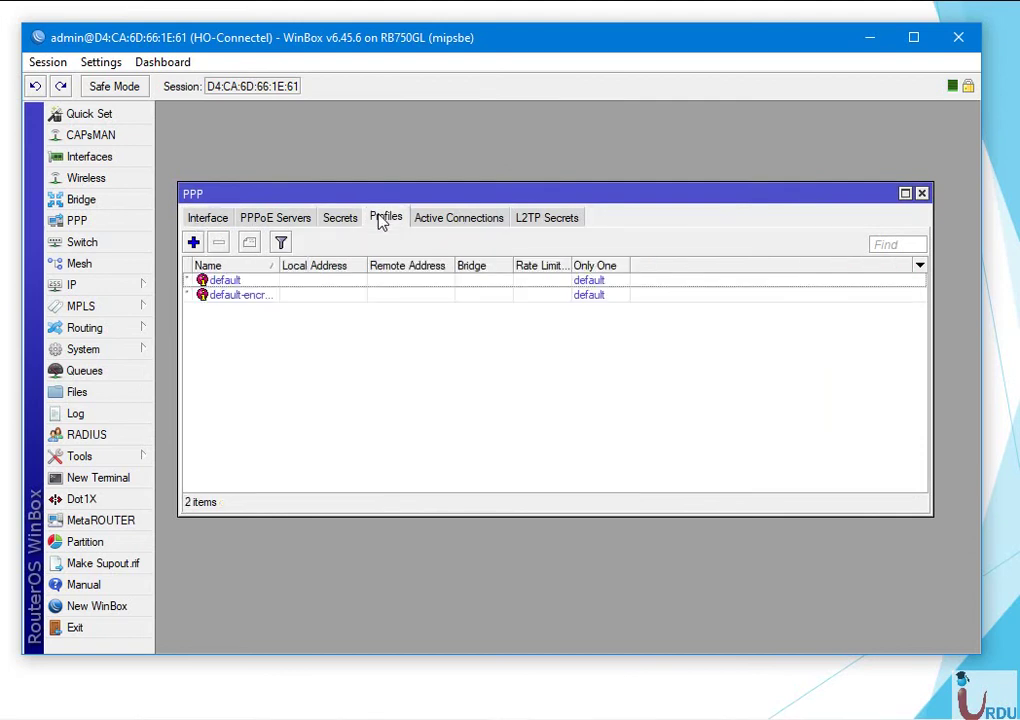
Create a PPP profile named PPTP with local address 10.10.20.1 and remote address 10.10.20.105.
click(193, 242)
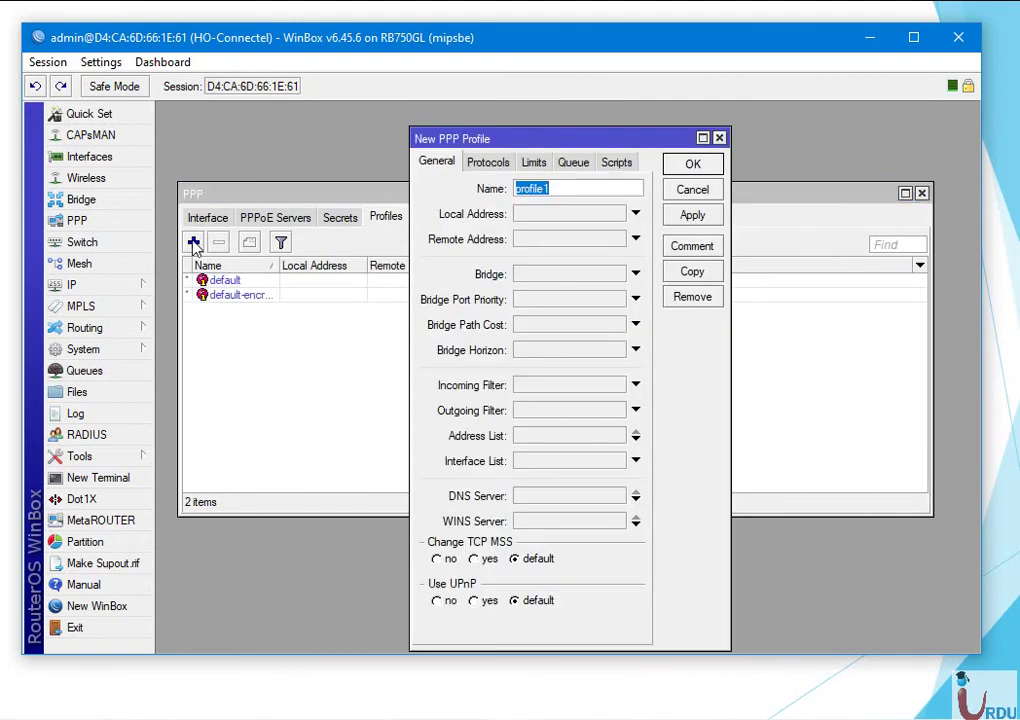
text(PPTP)
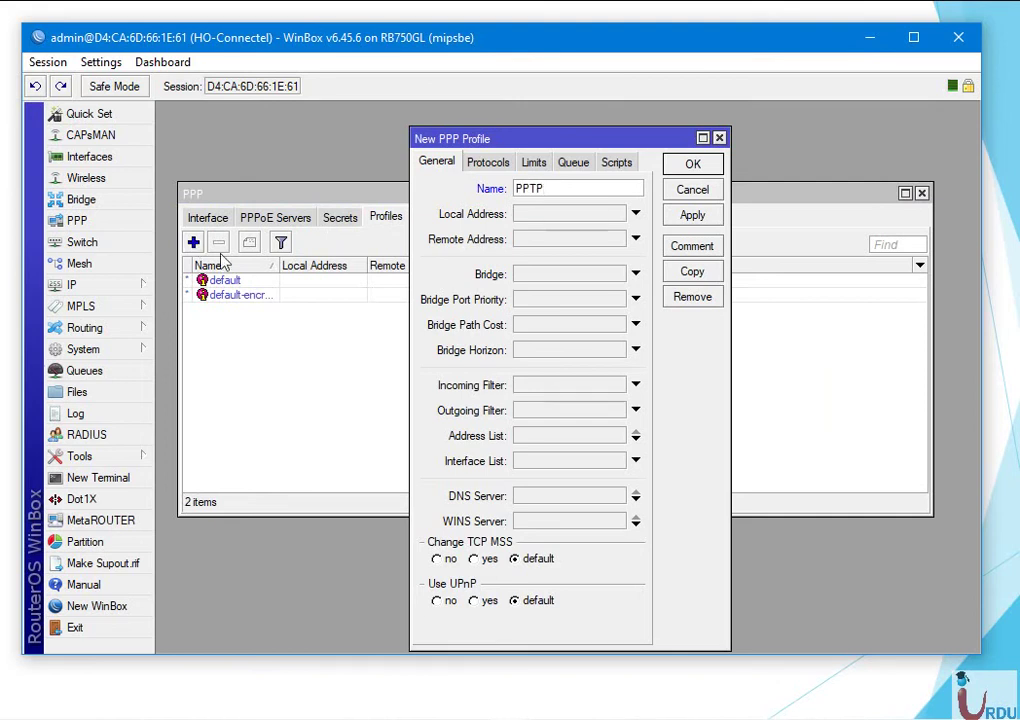
click(578, 215)
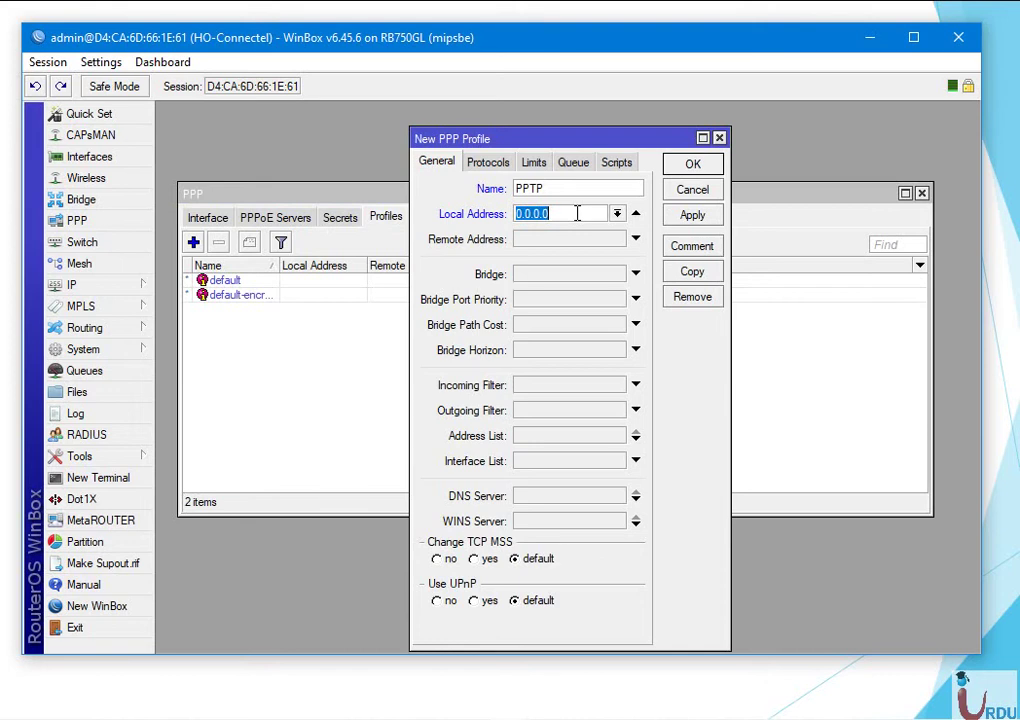
text(10.10.20.1)
click(578, 237)
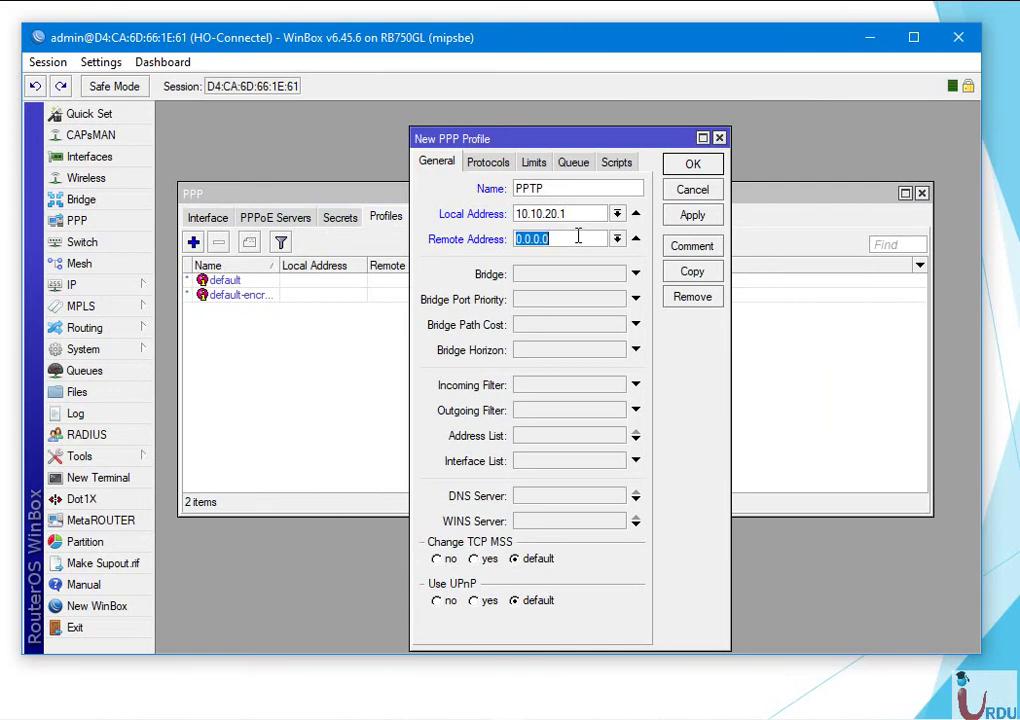
text(01.10.20.100)
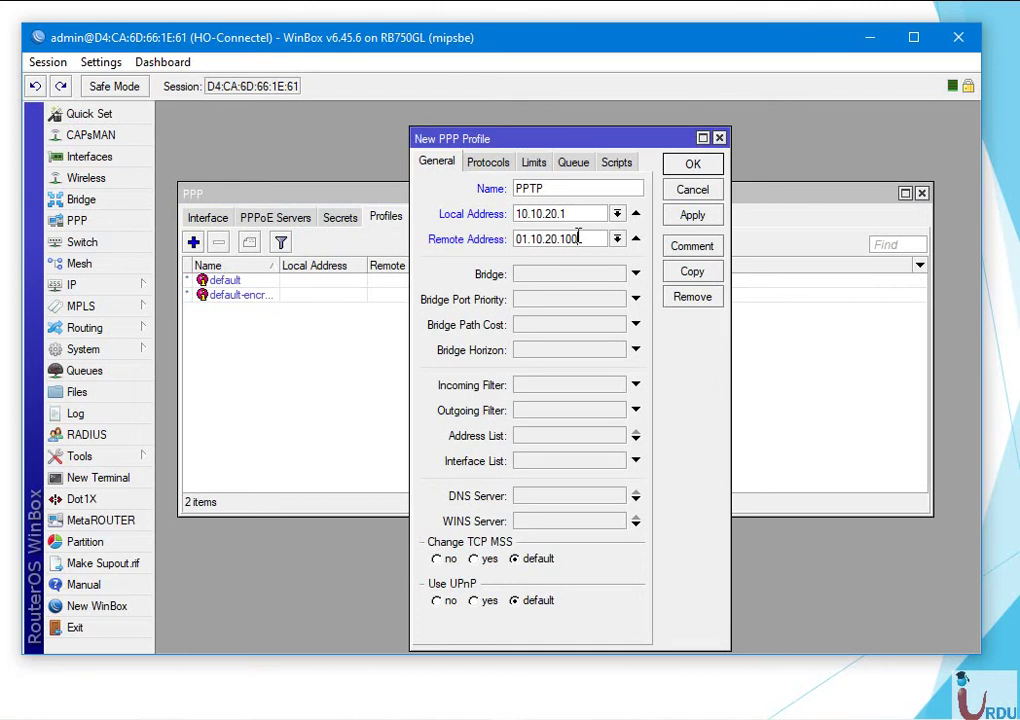
key(Left)
key(Left)
key(Left)
key(Home)
key(Delete)
key(Delete)
key(Delete)
text(10.)
key(Right)
key(Right)
key(Right)
Review the profile's Limits, Queue and Scripts tabs, then apply and close it.
click(536, 162)
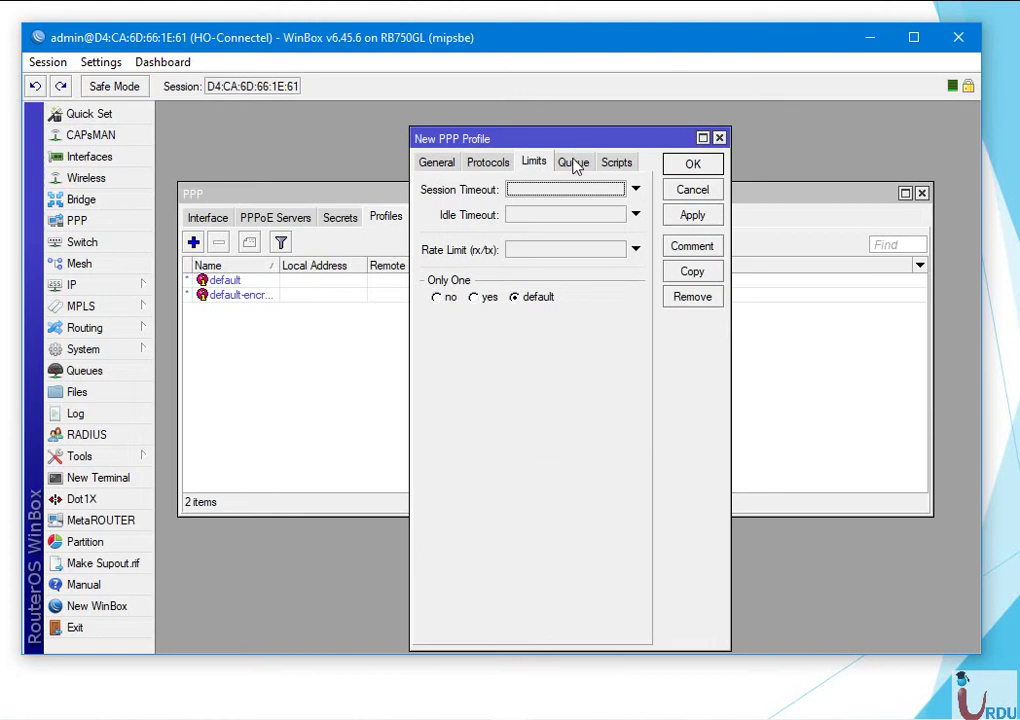
click(574, 163)
click(616, 165)
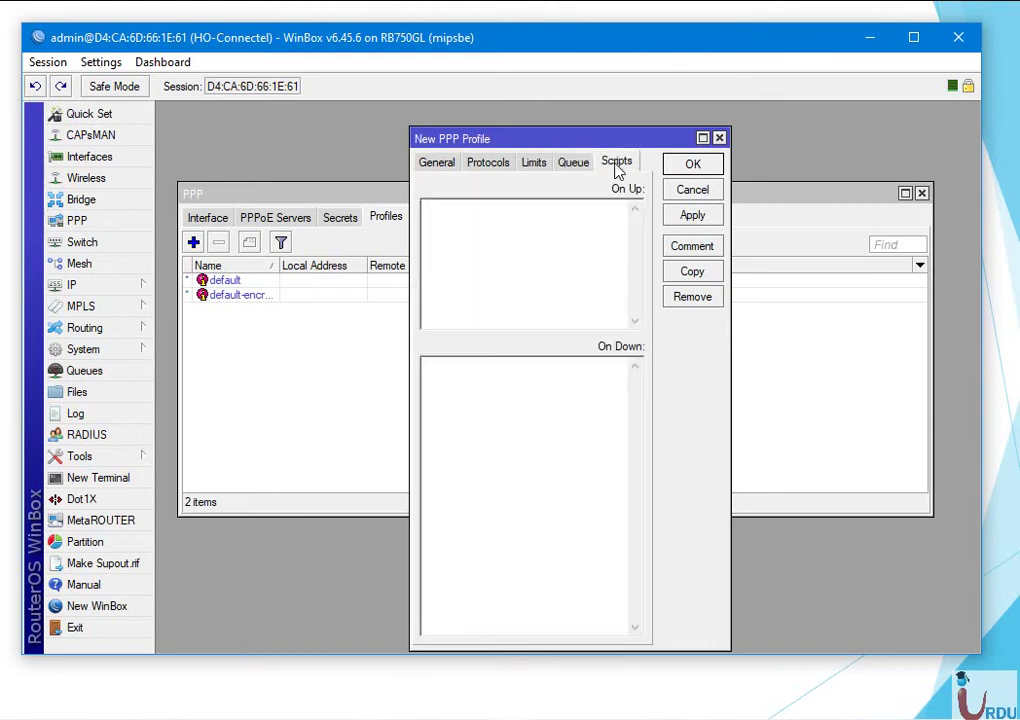
click(437, 165)
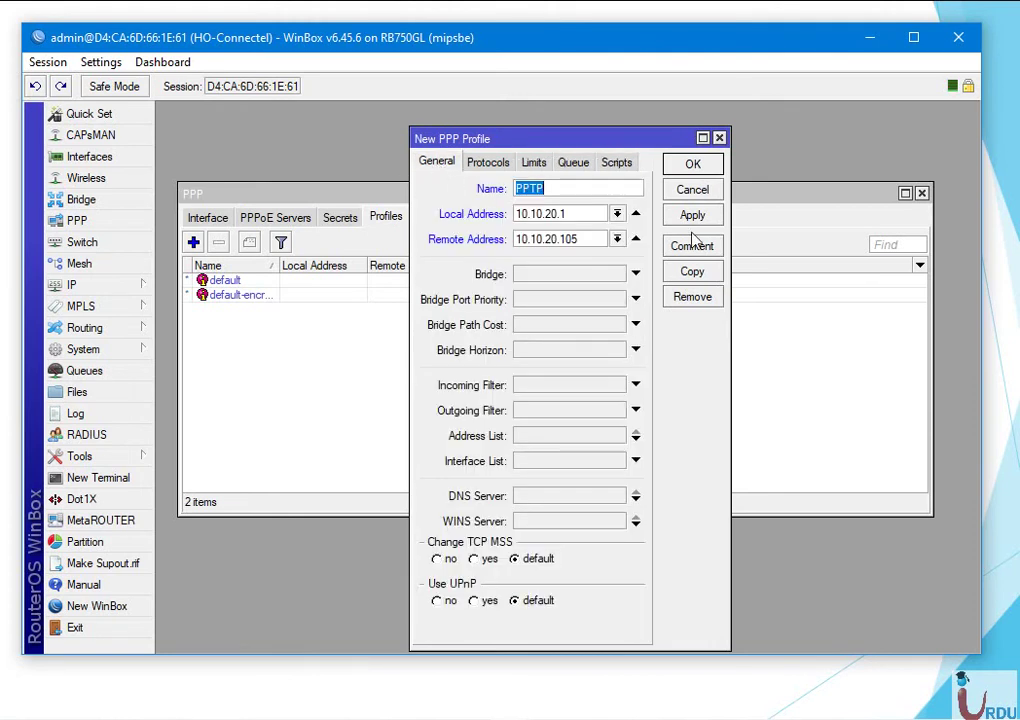
click(693, 215)
click(693, 164)
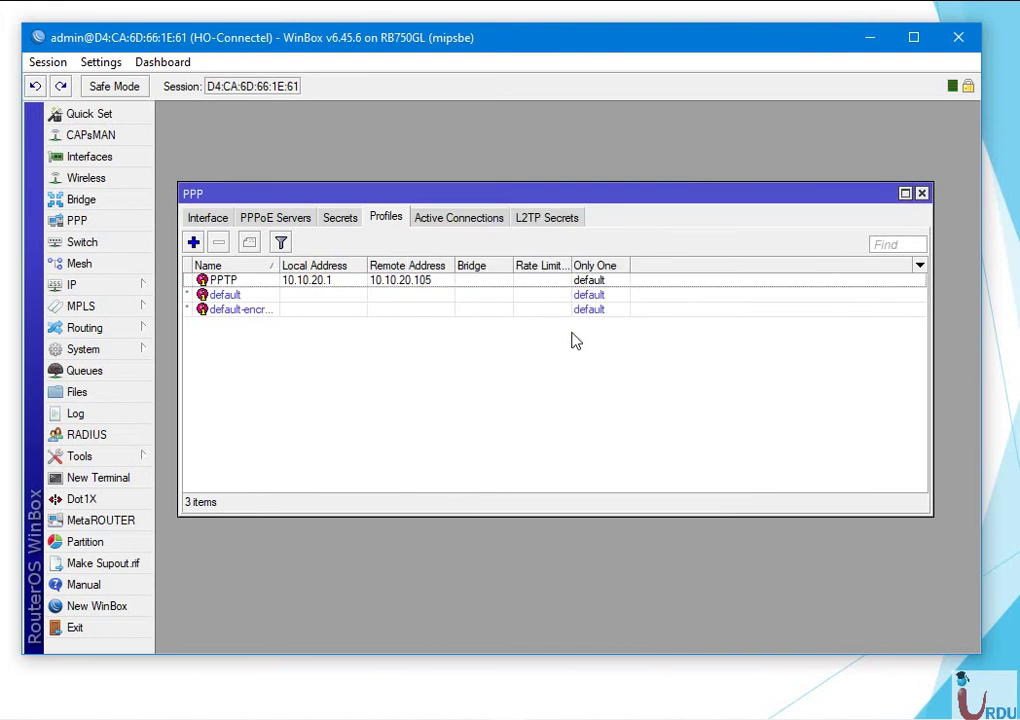
Add a new PPP secret and enter the user's name and password.
click(338, 218)
click(193, 242)
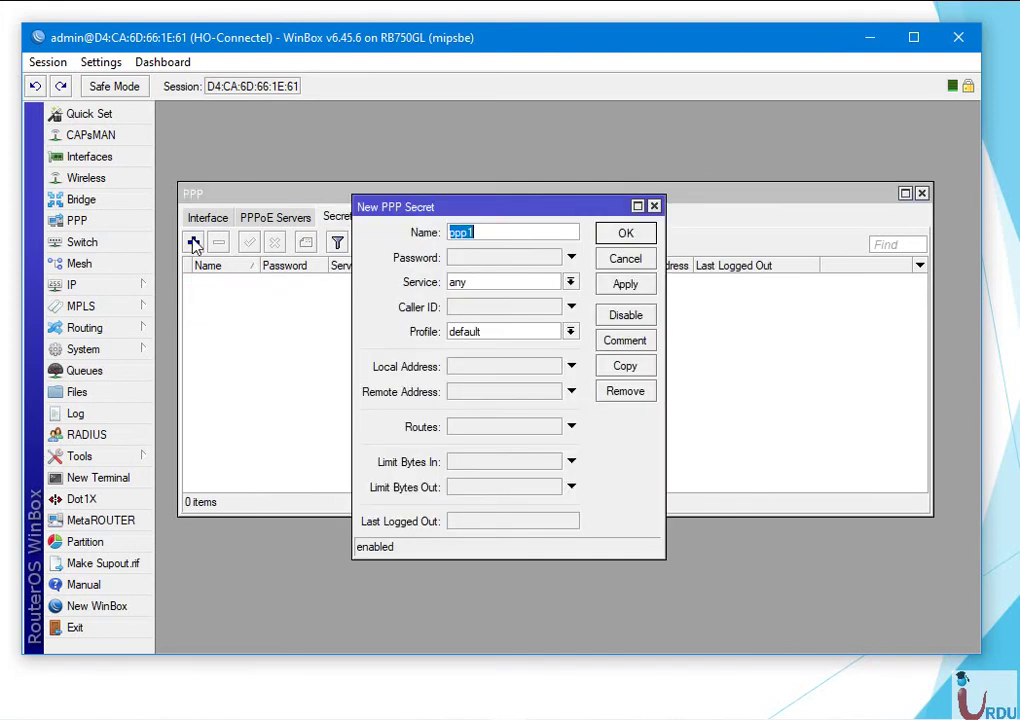
drag(420, 215, 550, 222)
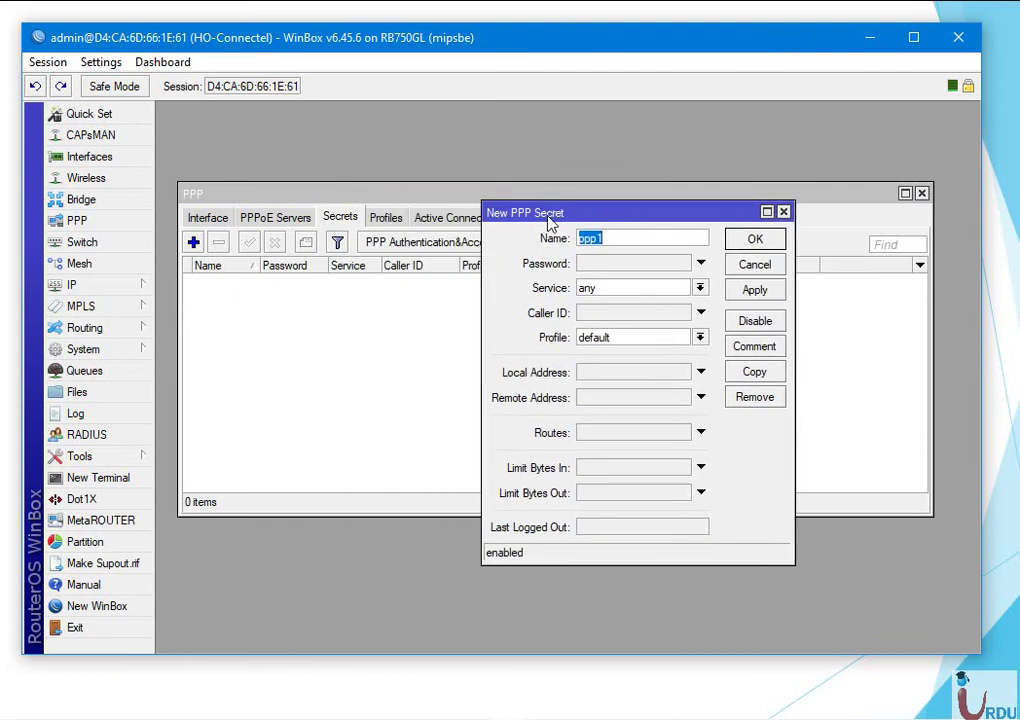
text(v4)
key(BackSpace)
key(BackSpace)
text(Toto)
key(BackSpace)
key(BackSpace)
key(BackSpace)
text(alat)
click(616, 262)
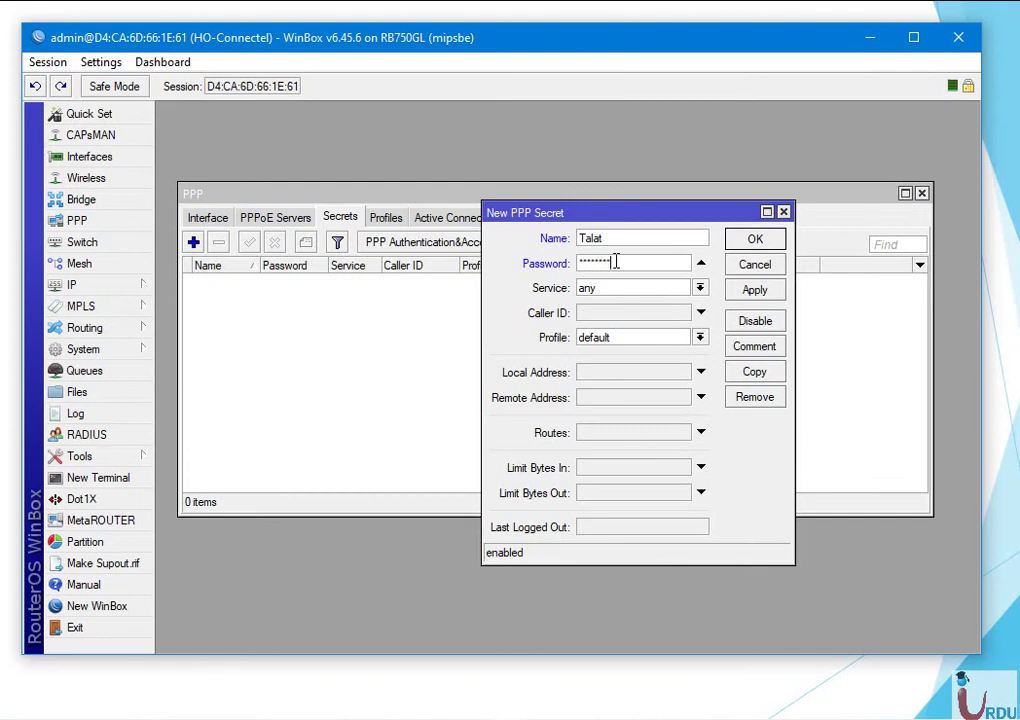
Set the secret's service to pptp and profile to PPTP, then apply and close.
click(700, 289)
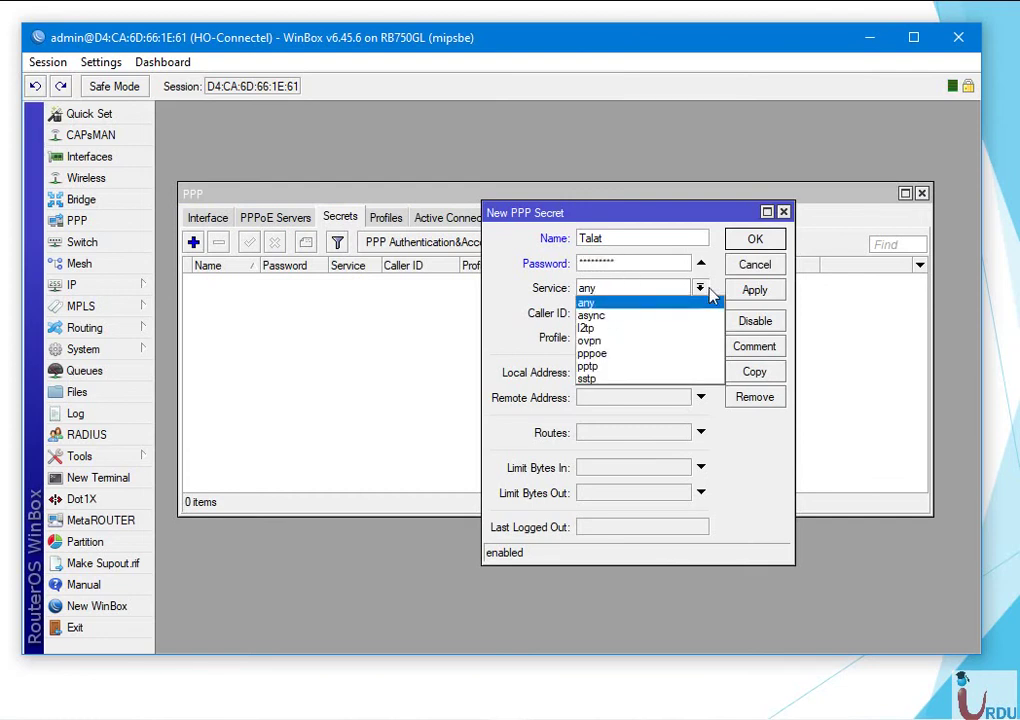
click(618, 368)
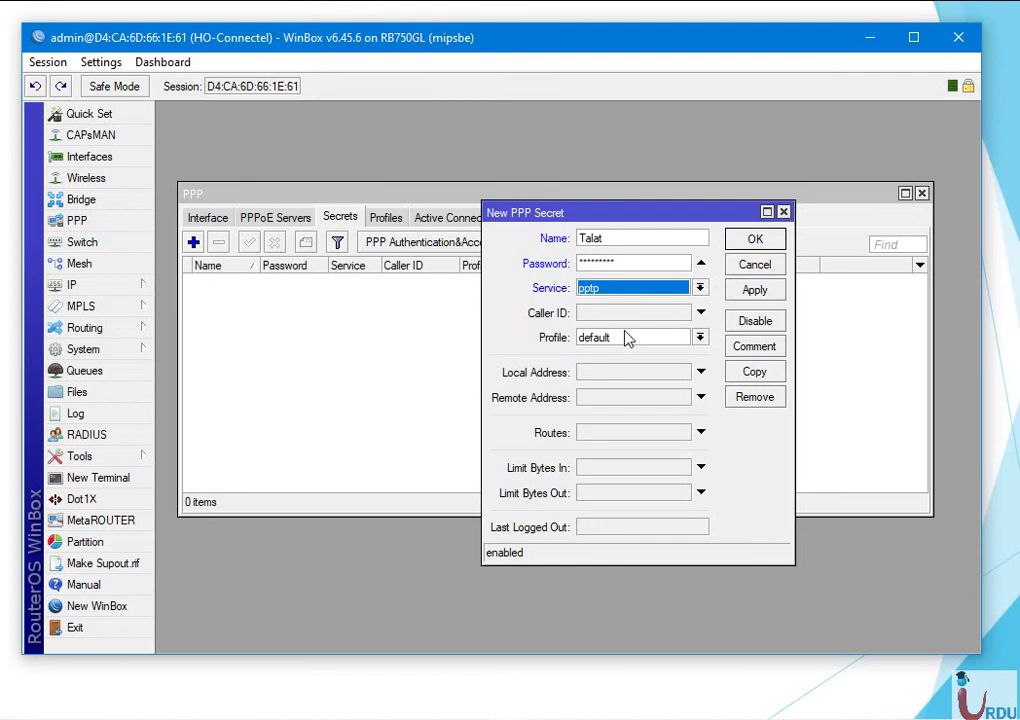
click(701, 338)
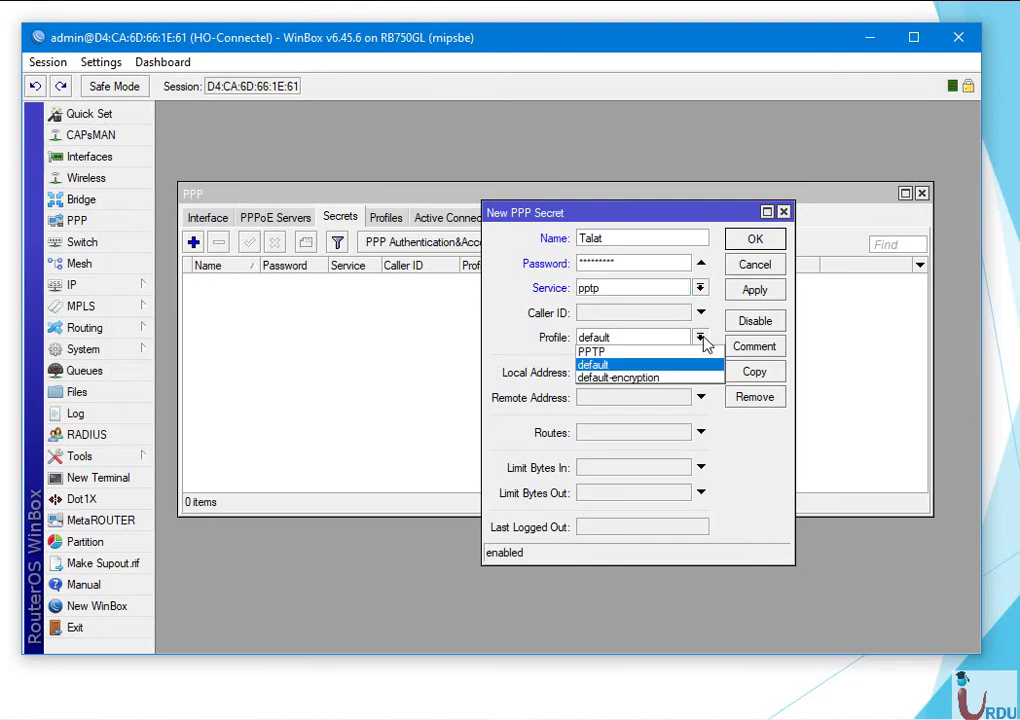
click(674, 354)
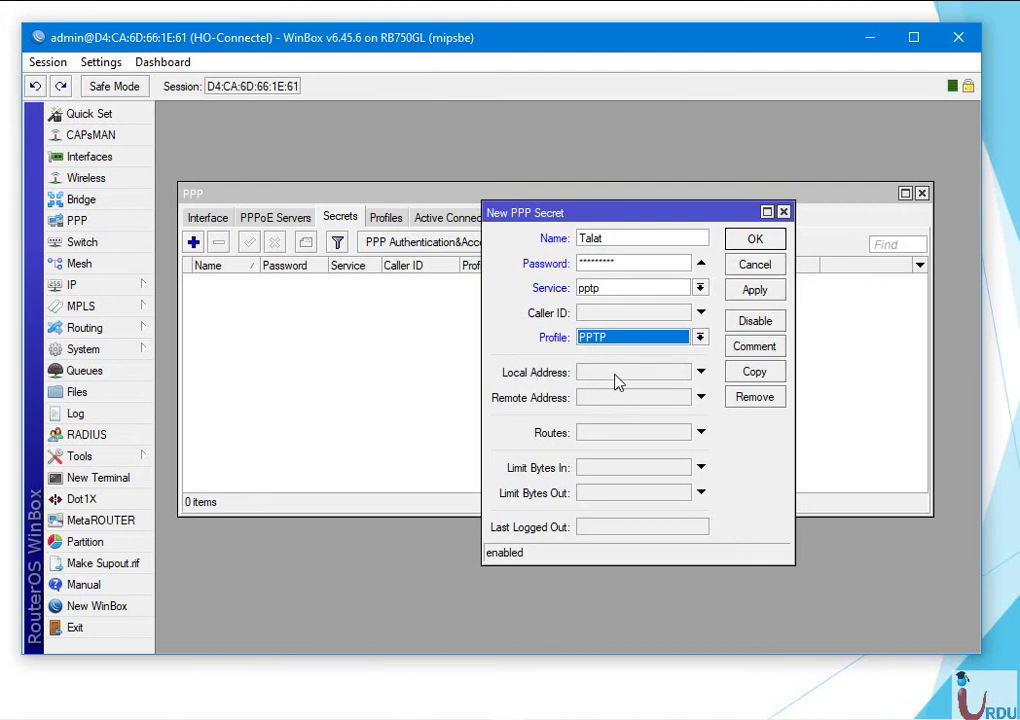
click(755, 290)
click(755, 239)
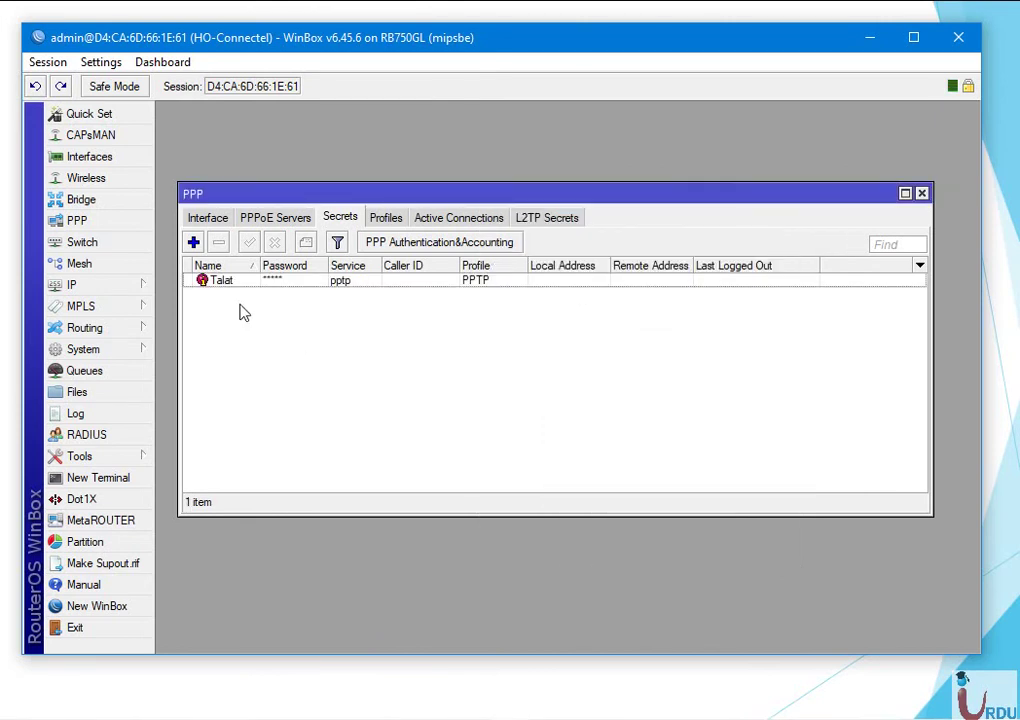
Minimize WinBox and open Windows VPN settings by searching "vpn".
click(862, 40)
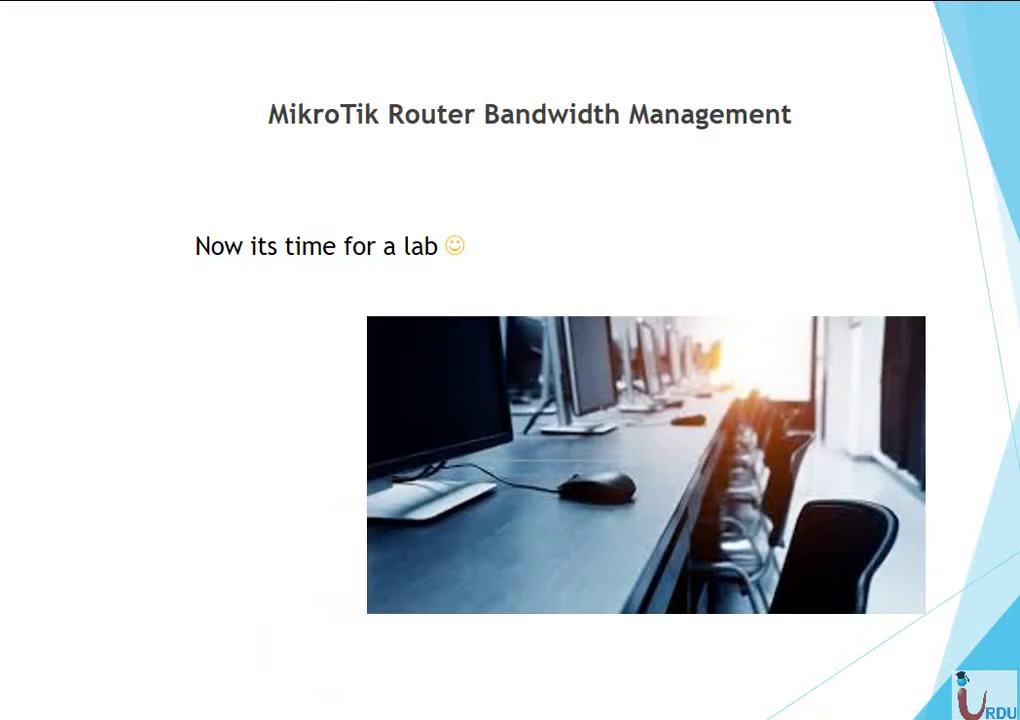
key(super+r)
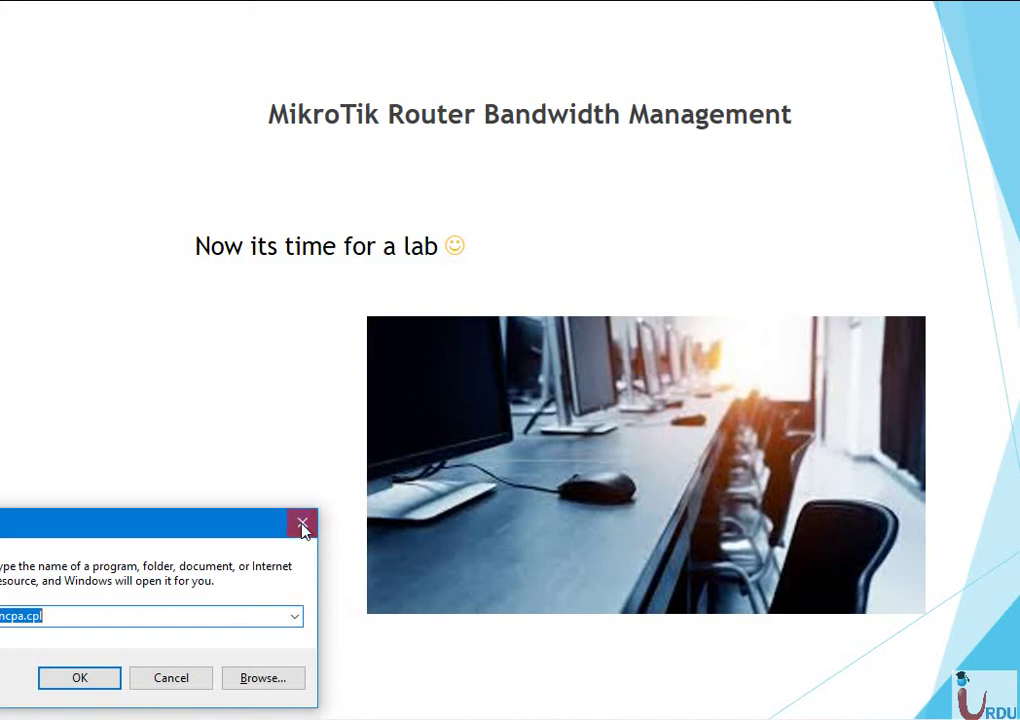
click(300, 522)
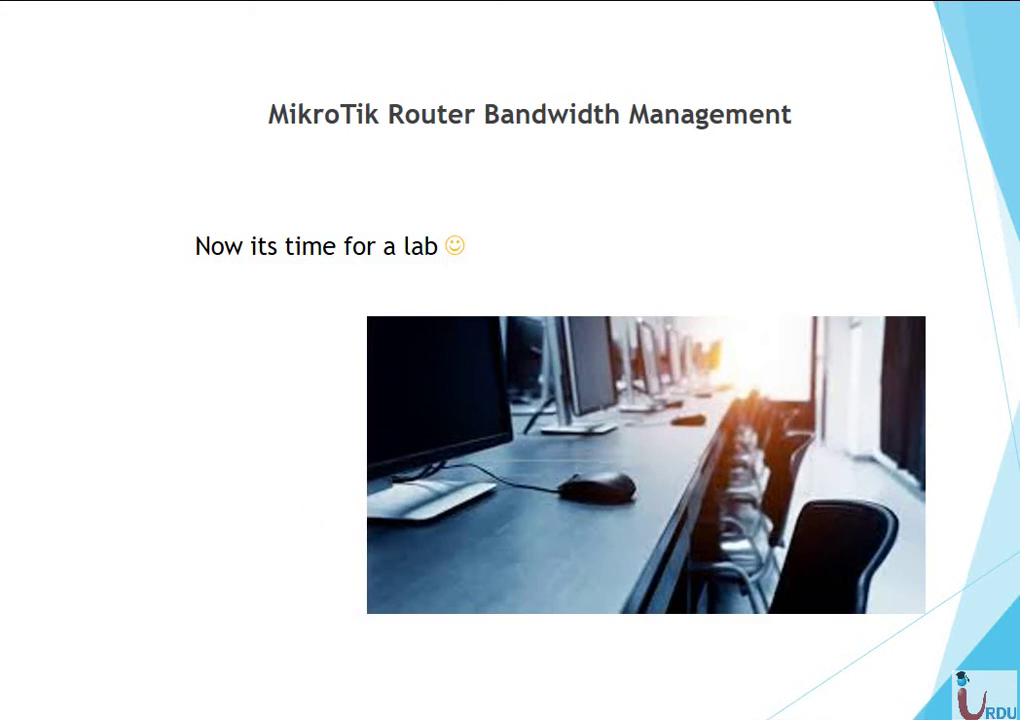
key(super)
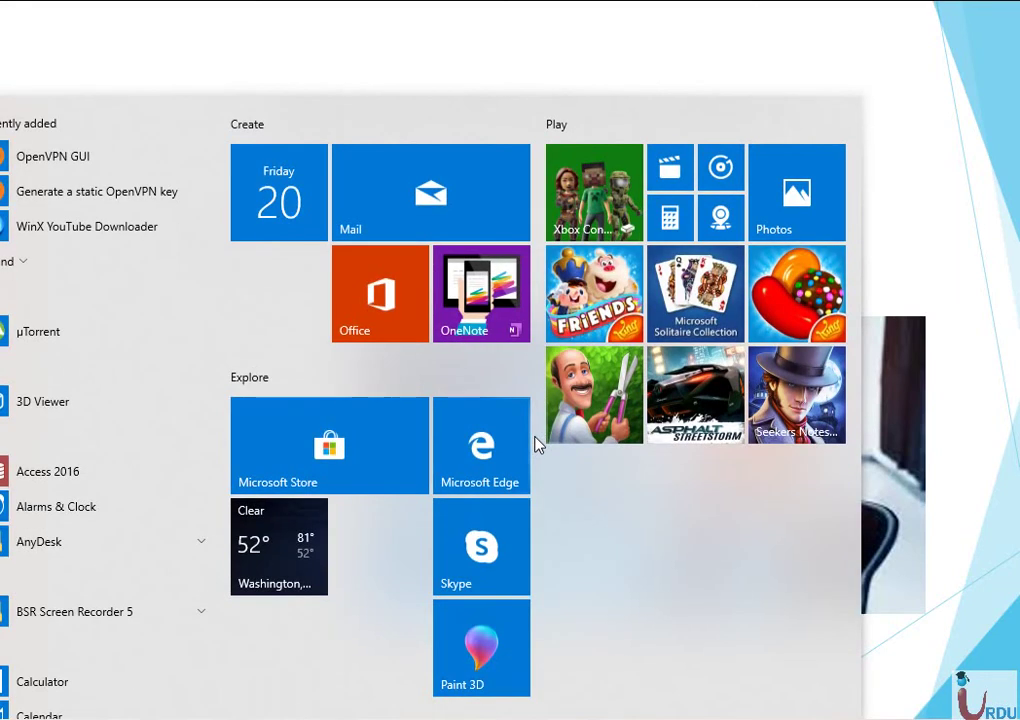
text(vpn)
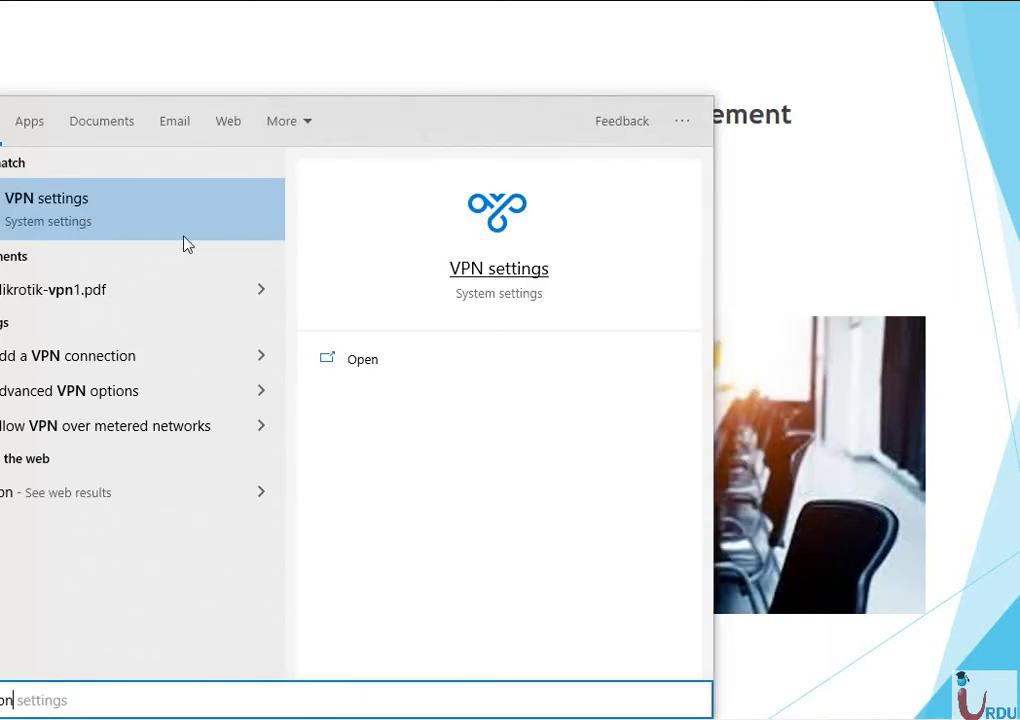
click(85, 223)
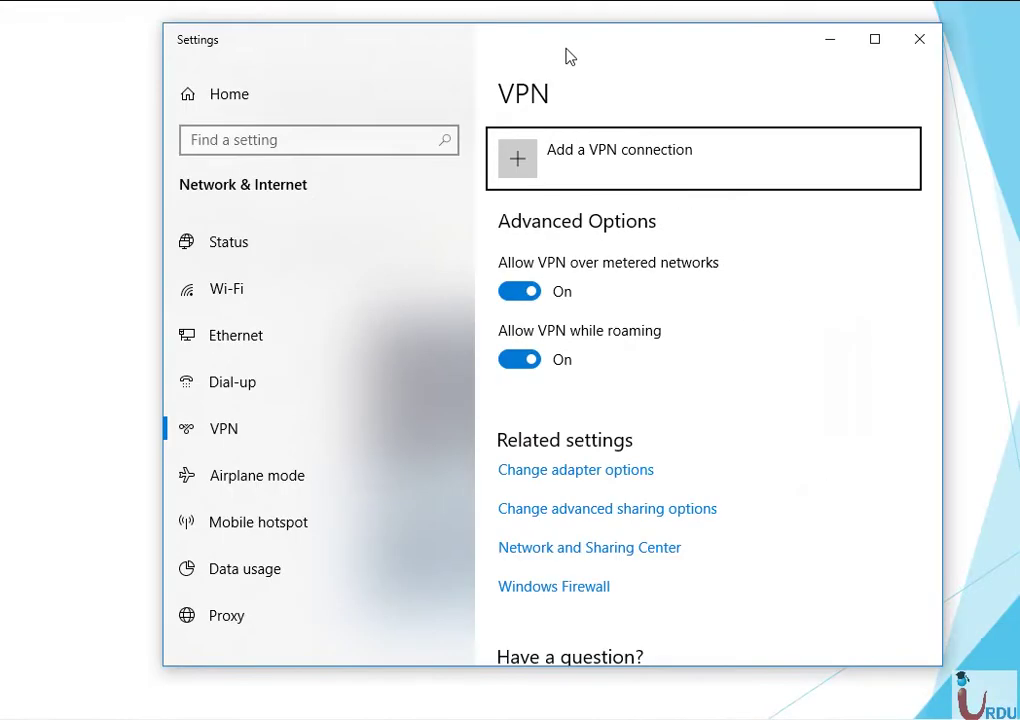
Start adding a VPN connection and show the VPN provider choices.
drag(566, 48, 503, 39)
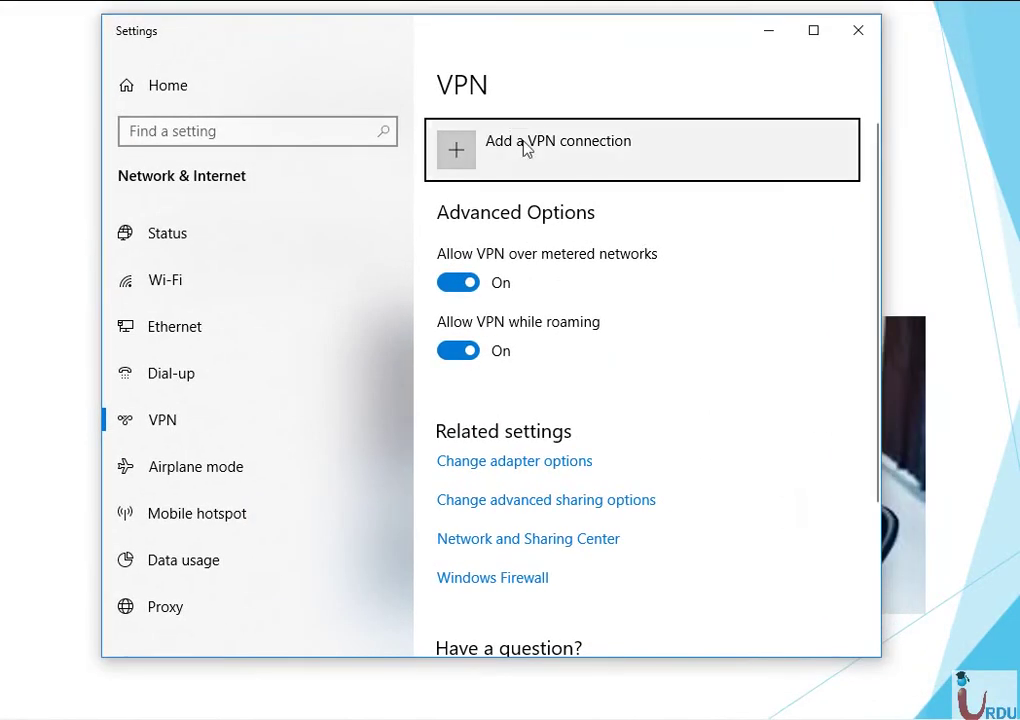
click(527, 148)
click(378, 147)
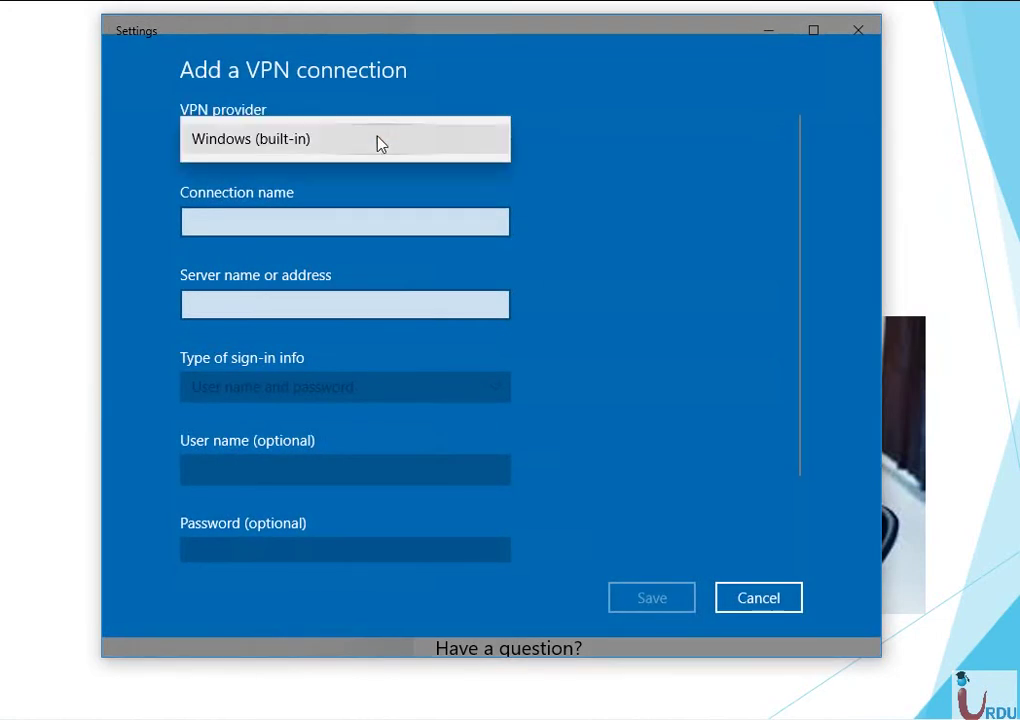
Choose Windows (built-in) provider, name the connection PPTP, server 202.166.161.195.
click(333, 140)
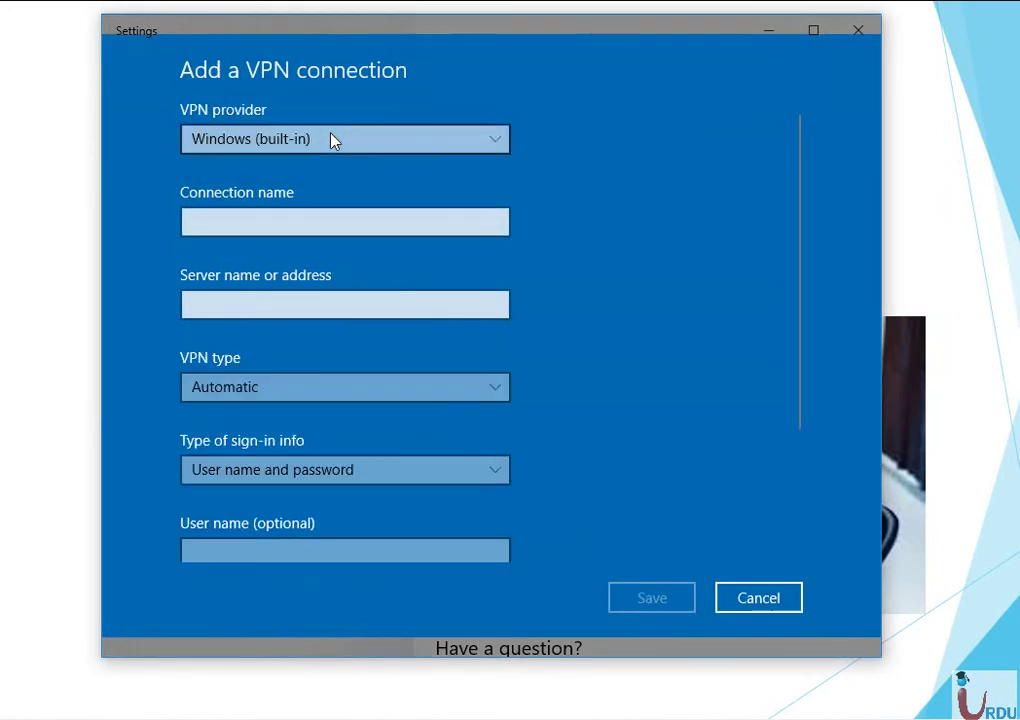
click(343, 225)
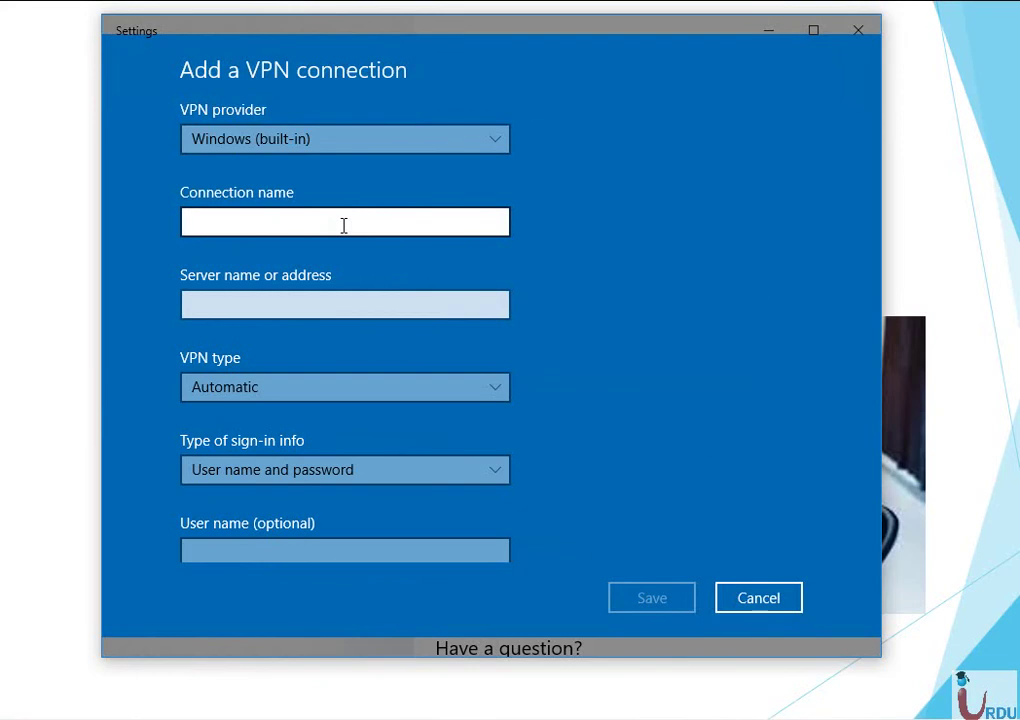
text(PPTP)
key(Tab)
text(202.1)
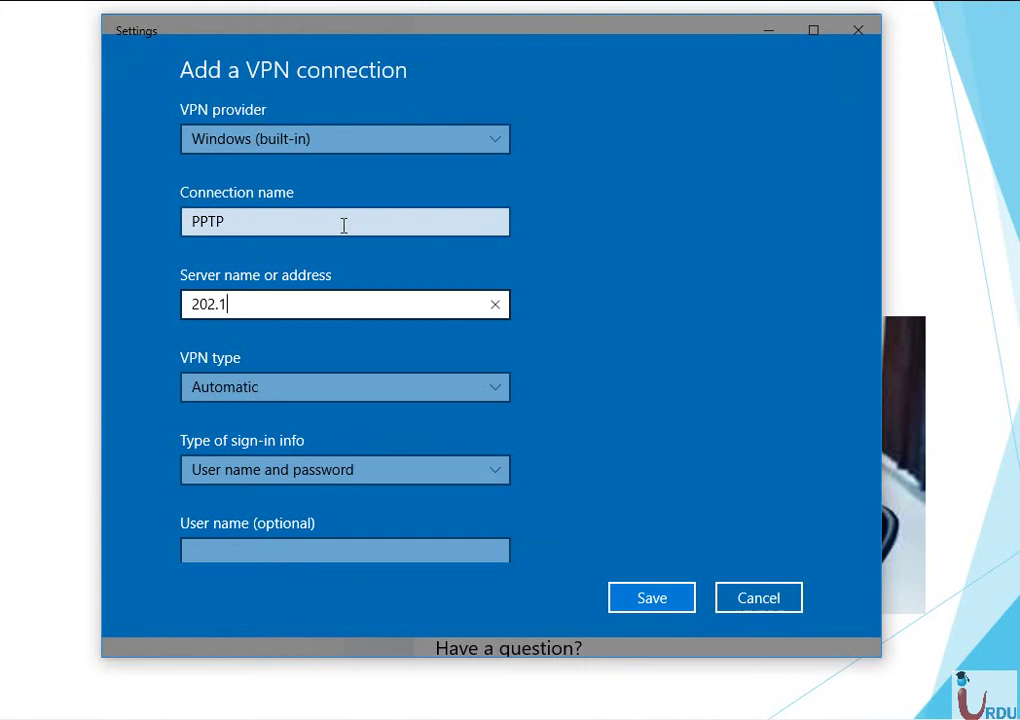
text(66.161.196)
key(BackSpace)
text(5)
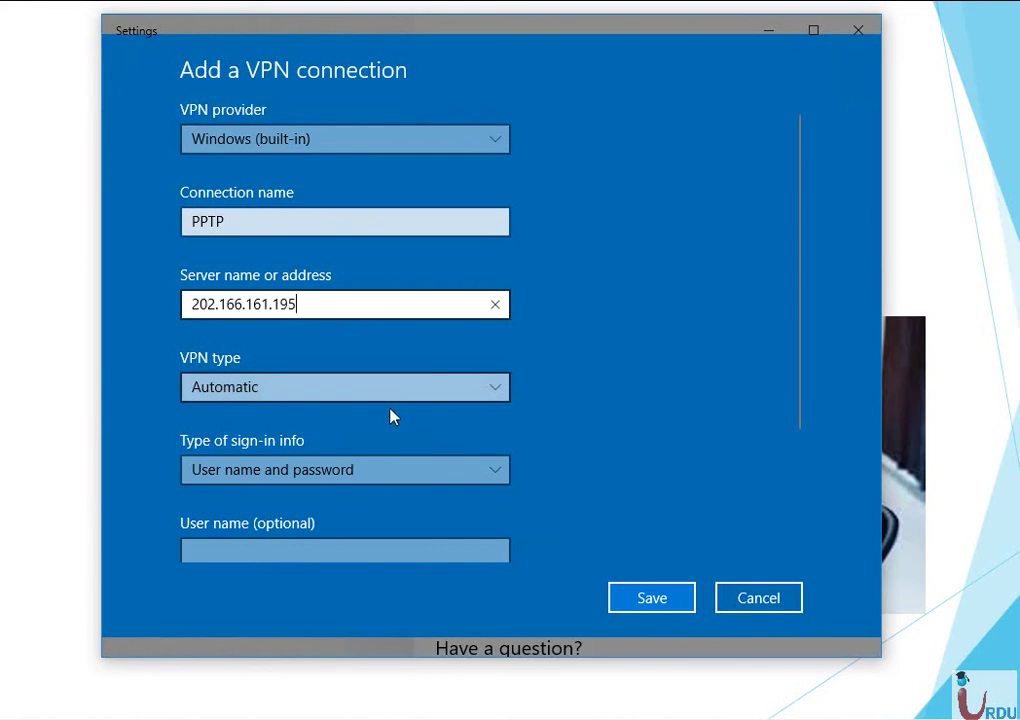
Keep user name and password sign-in, enter the user's credentials, and save the connection.
click(471, 476)
click(471, 476)
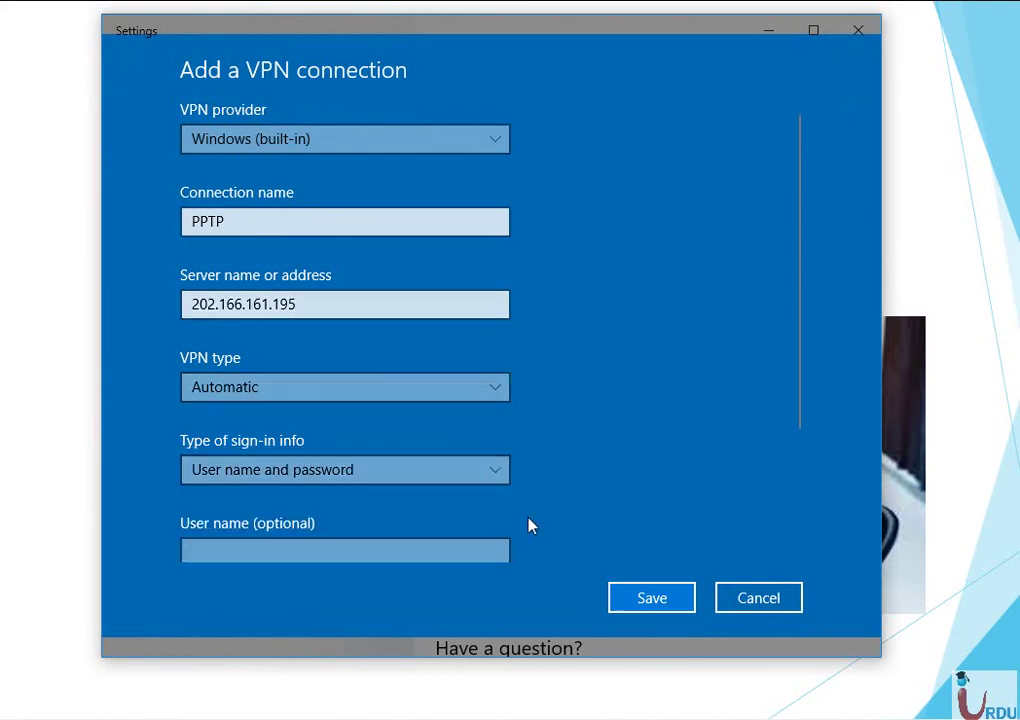
scroll(530, 525, down, 3)
click(354, 378)
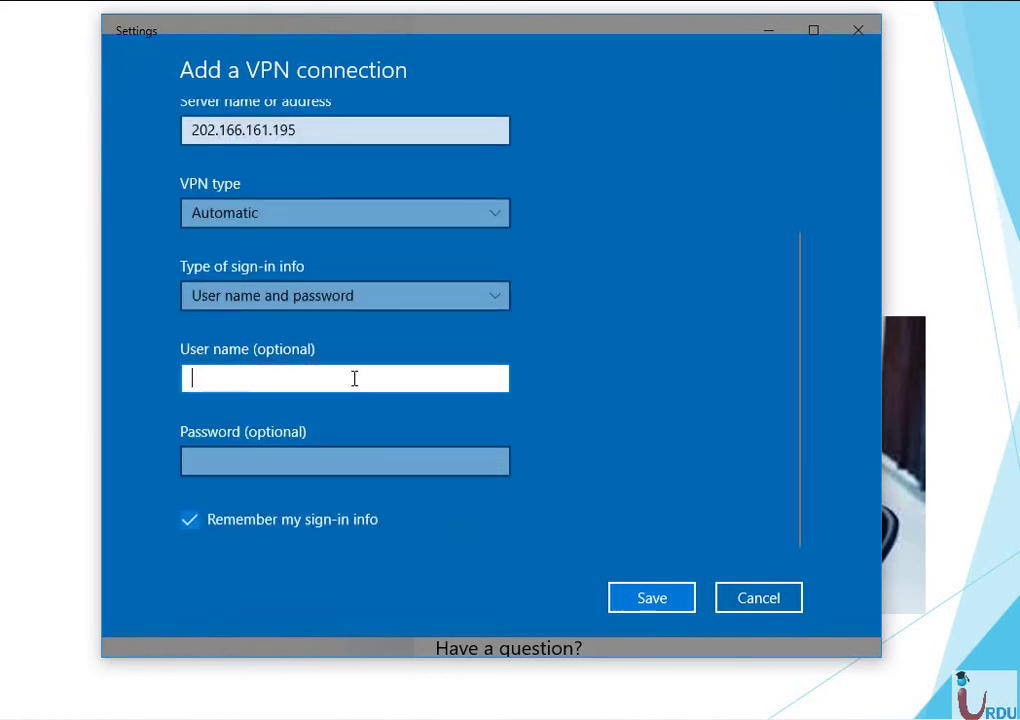
text(tAL)
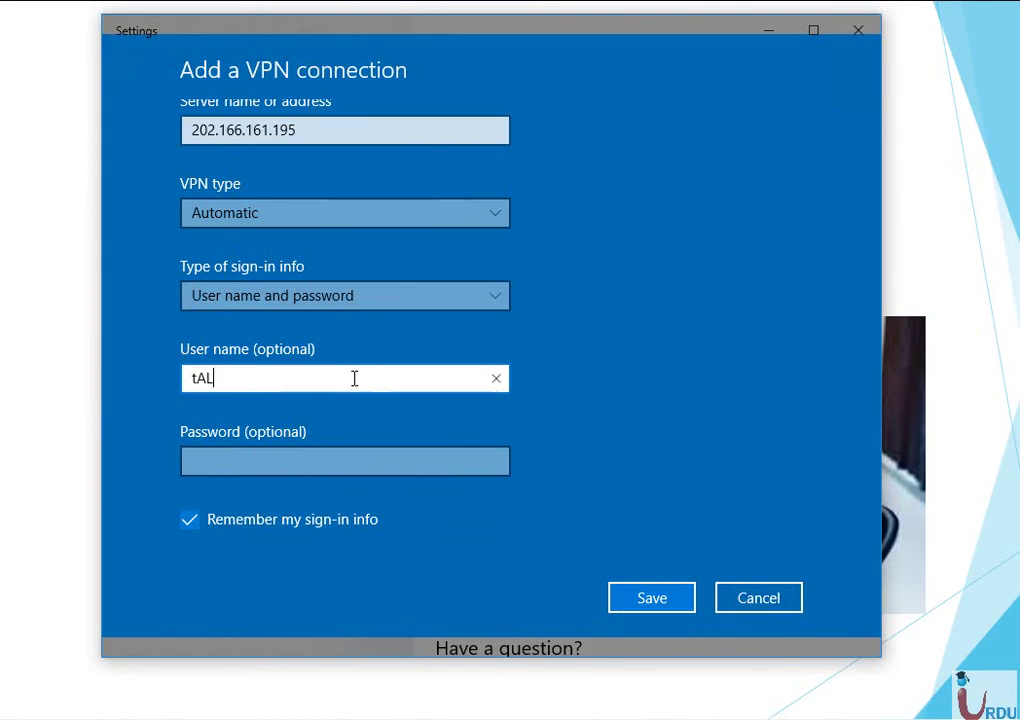
key(BackSpace)
key(BackSpace)
key(BackSpace)
text(Talat)
key(Tab)
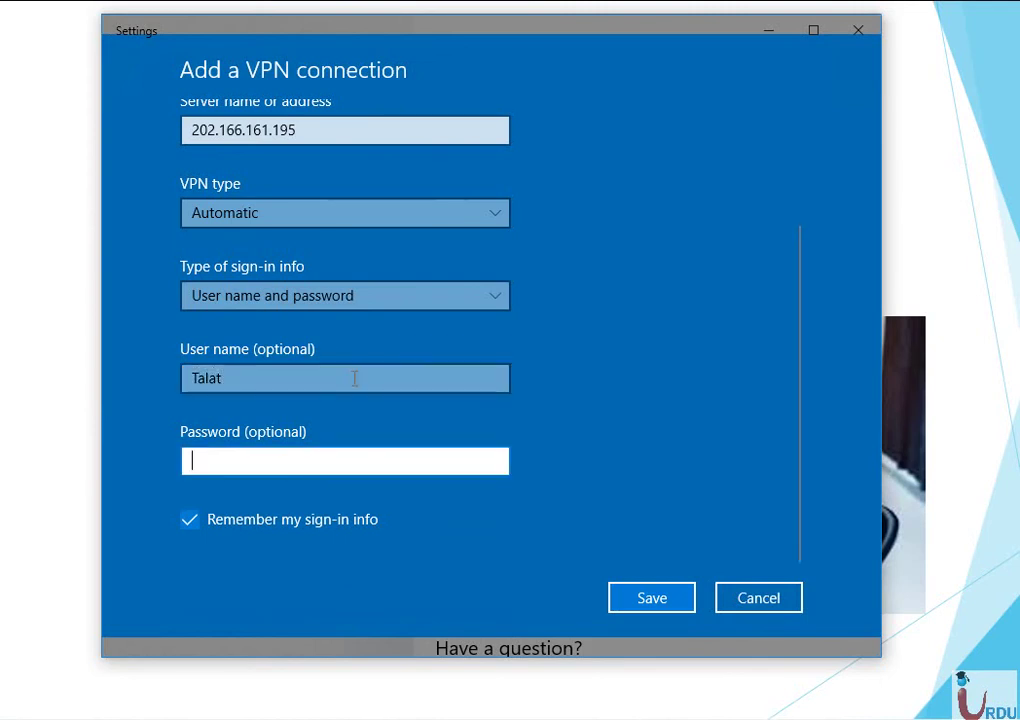
text(•)
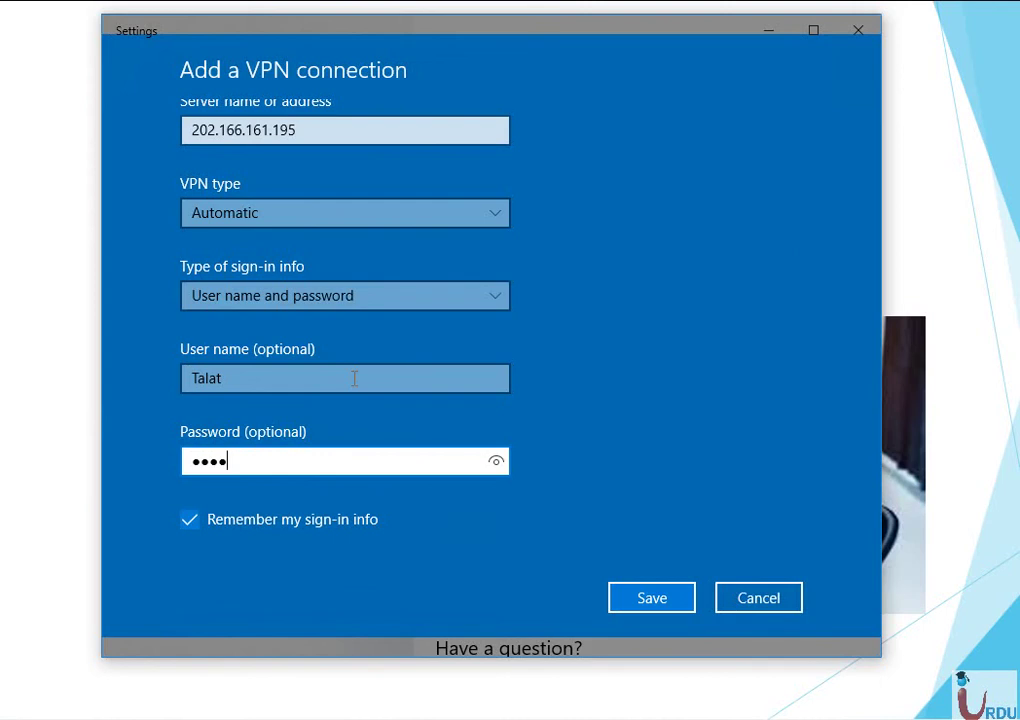
text(••••)
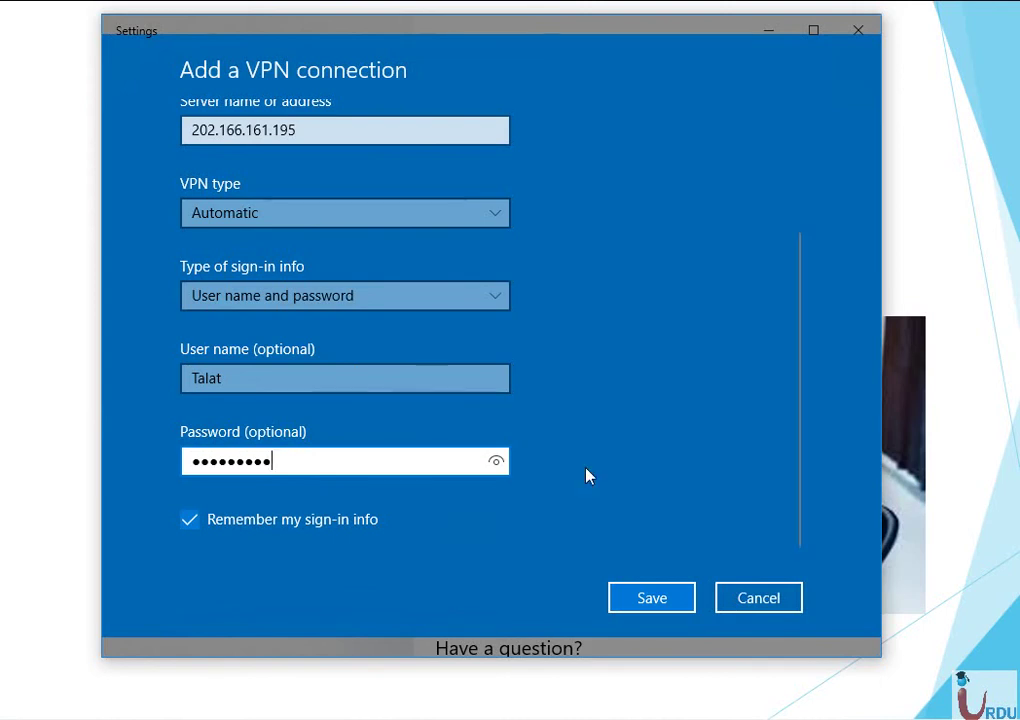
click(653, 599)
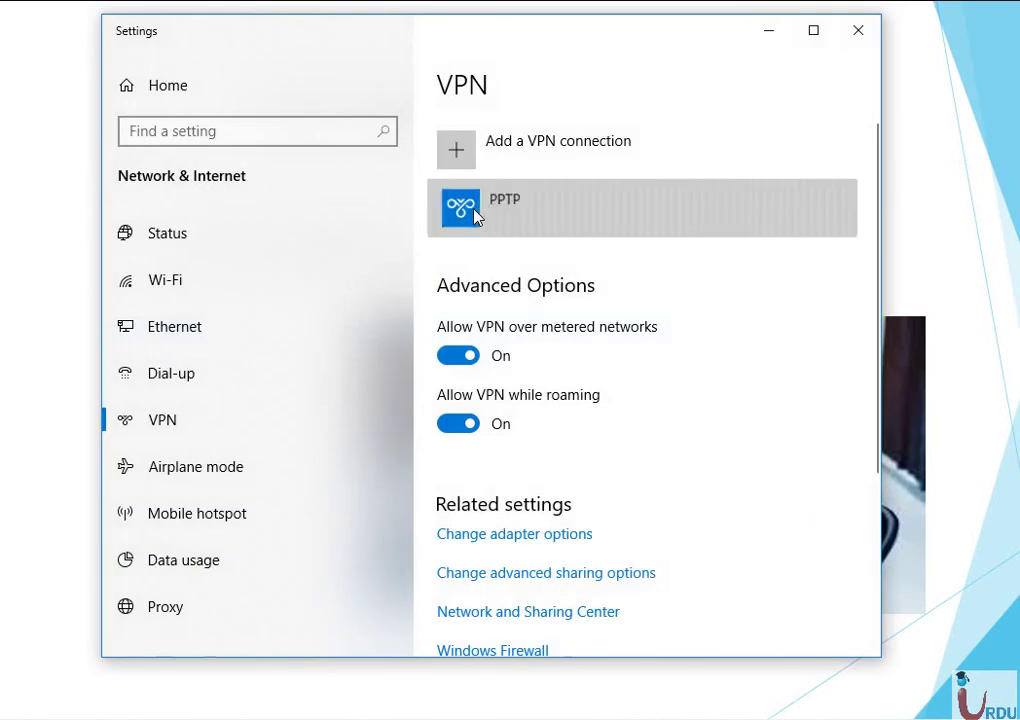
Connect the PPTP VPN in Settings, then minimize Settings to show the presentation slide.
click(476, 217)
click(553, 271)
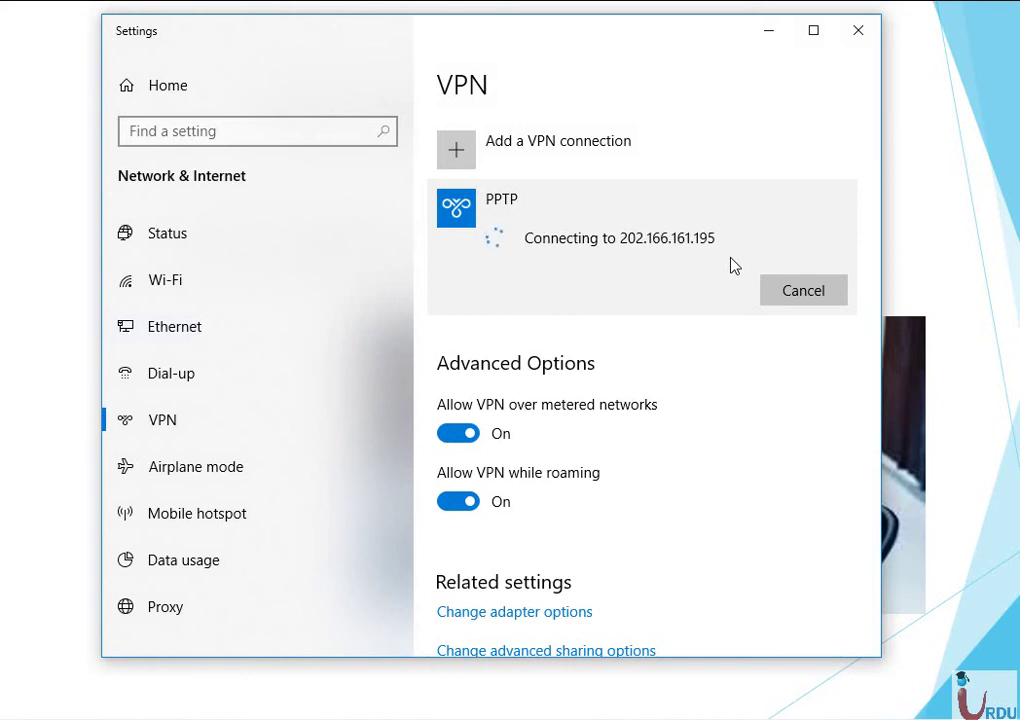
click(766, 38)
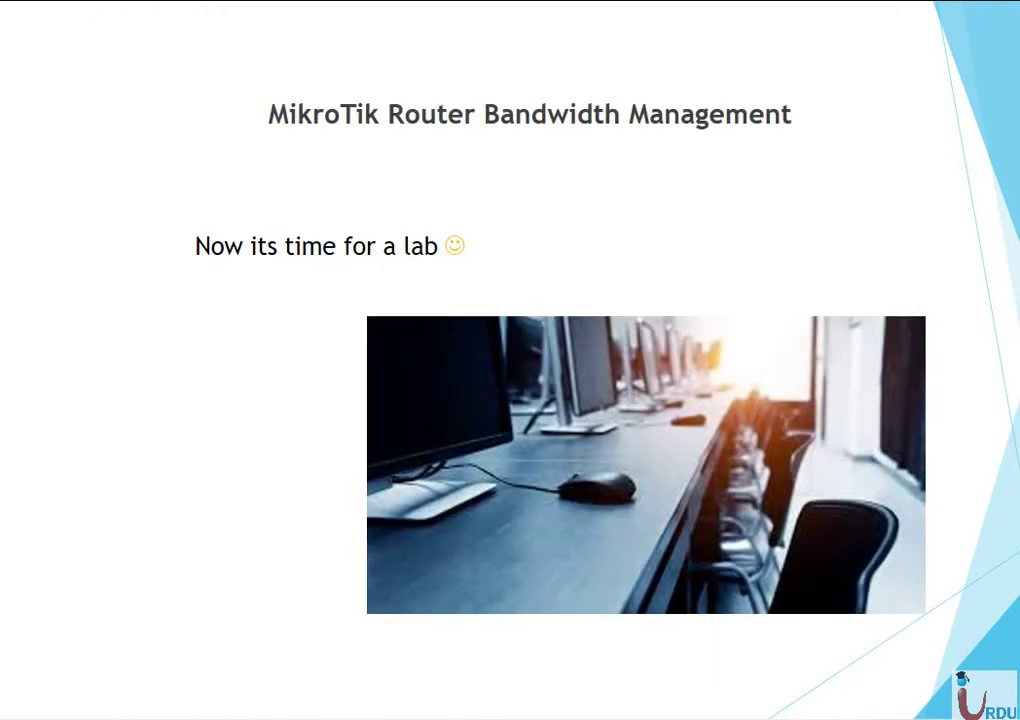
Open Network Connections with ncpa.cpl and restore it to a smaller window.
key(super+r)
text(ncpa.cpl)
key(Return)
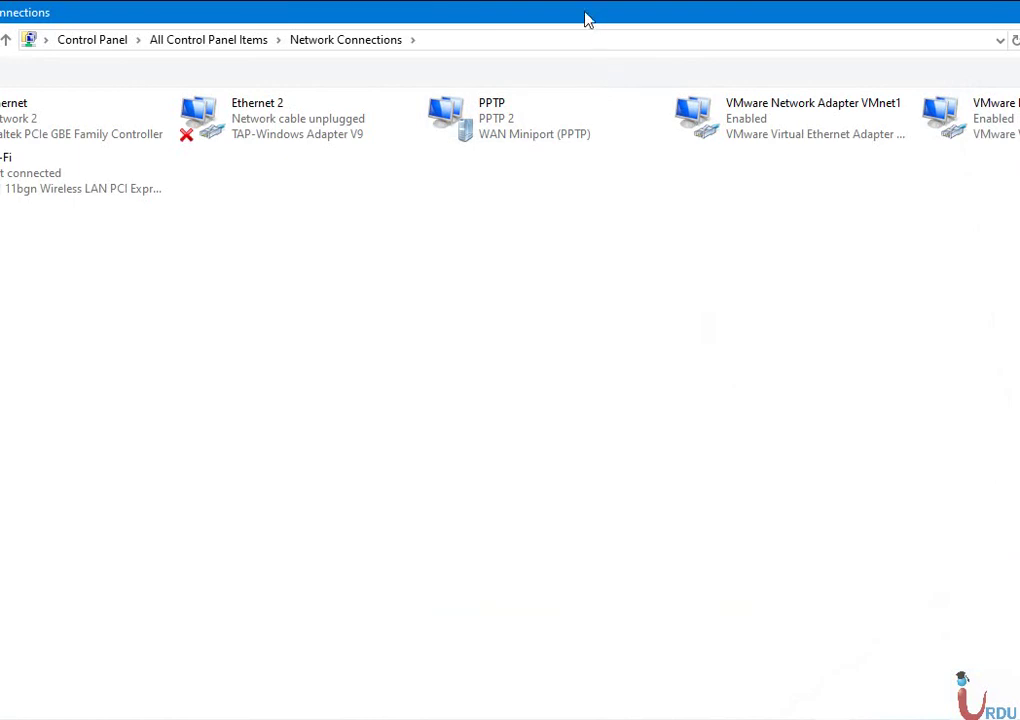
double_click(585, 20)
drag(518, 68, 507, 65)
Check in the PPTP connection's details that its IPv4 address is 10.10.20.105.
double_click(645, 175)
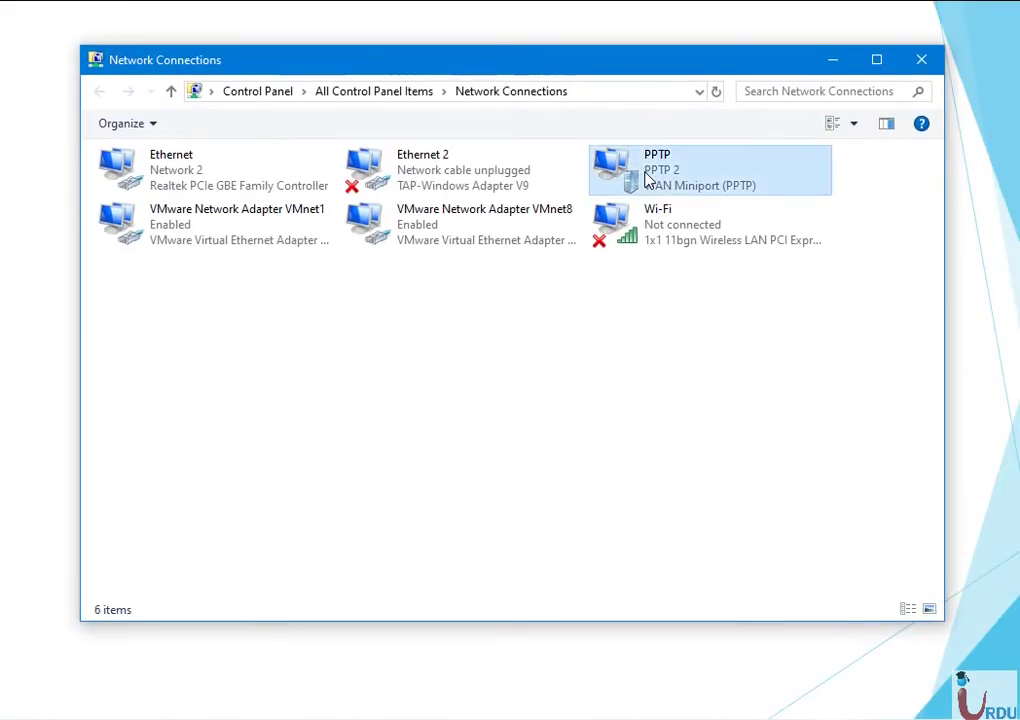
click(466, 355)
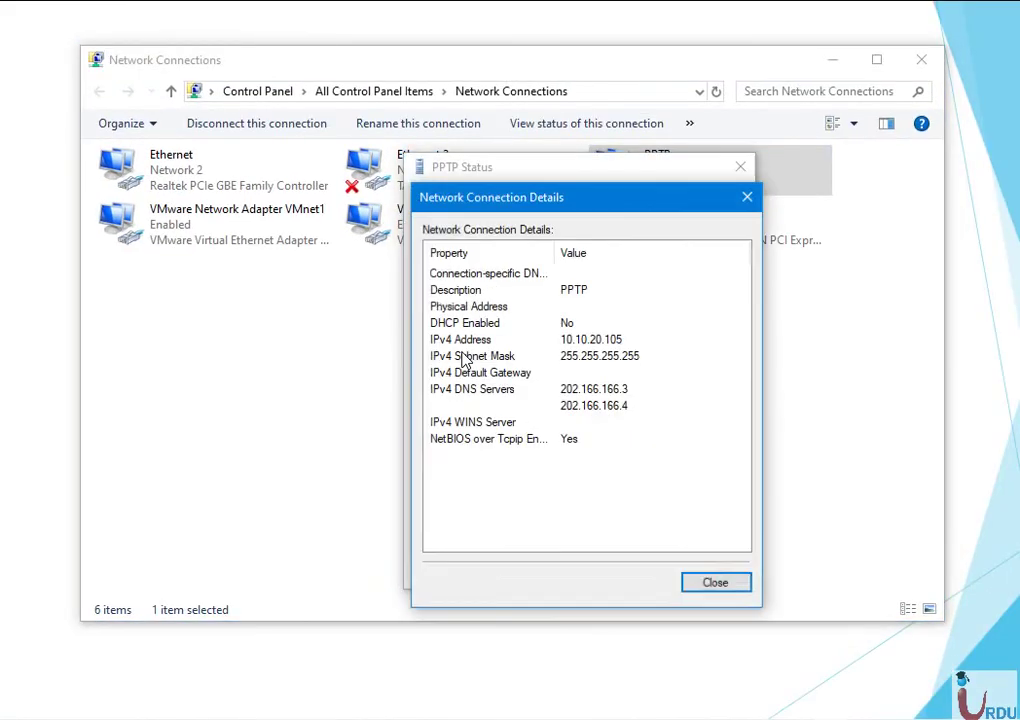
click(558, 343)
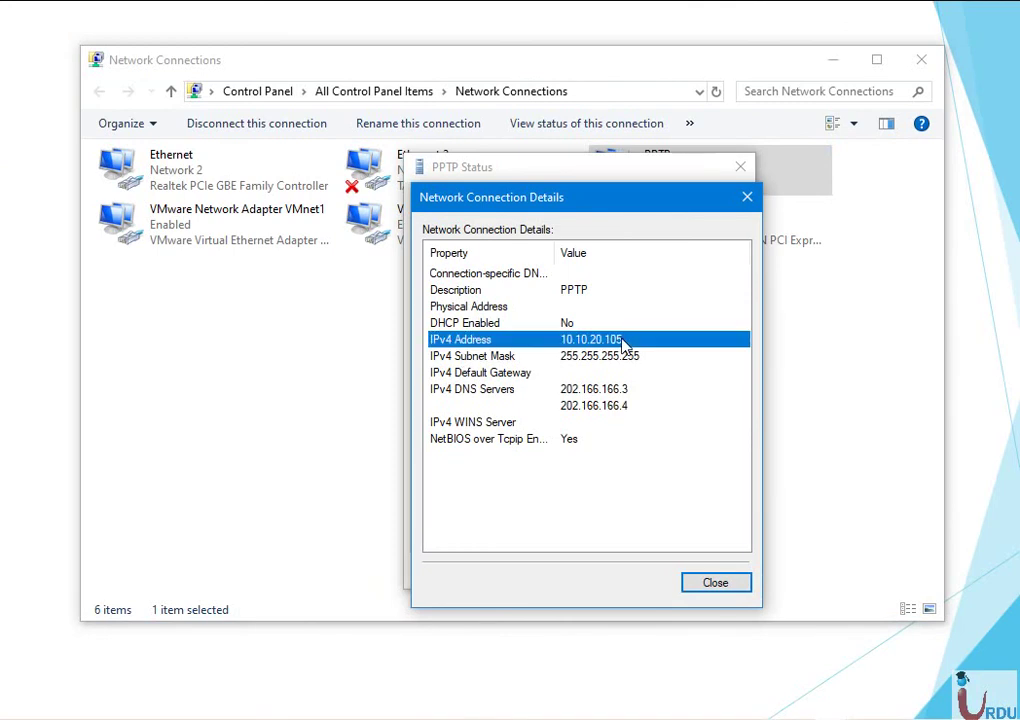
click(747, 197)
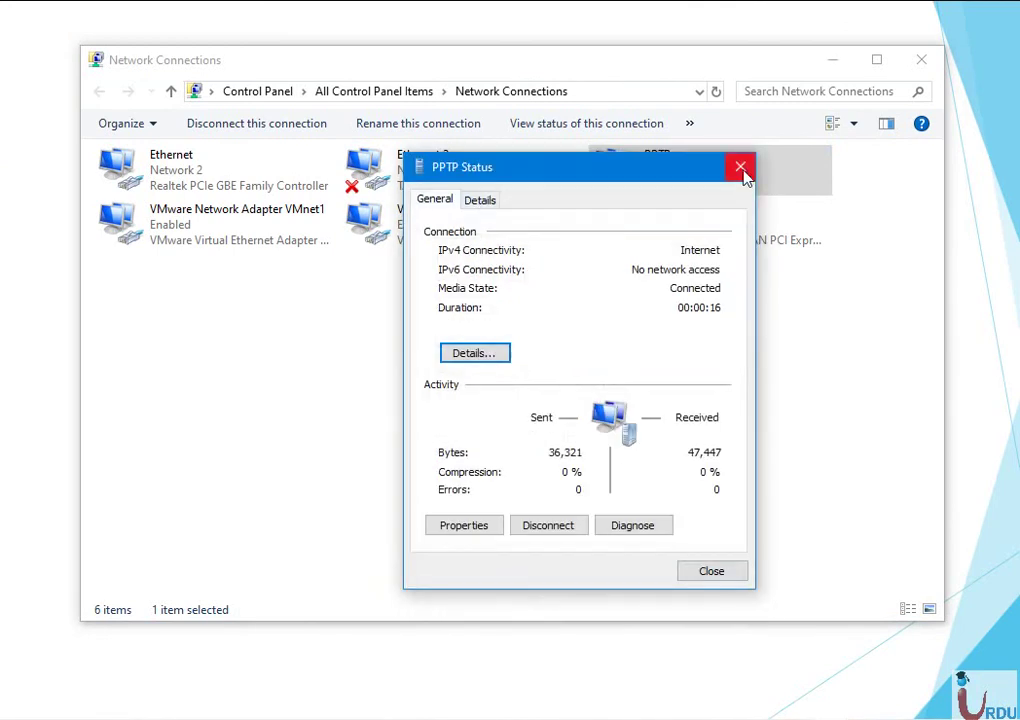
click(740, 166)
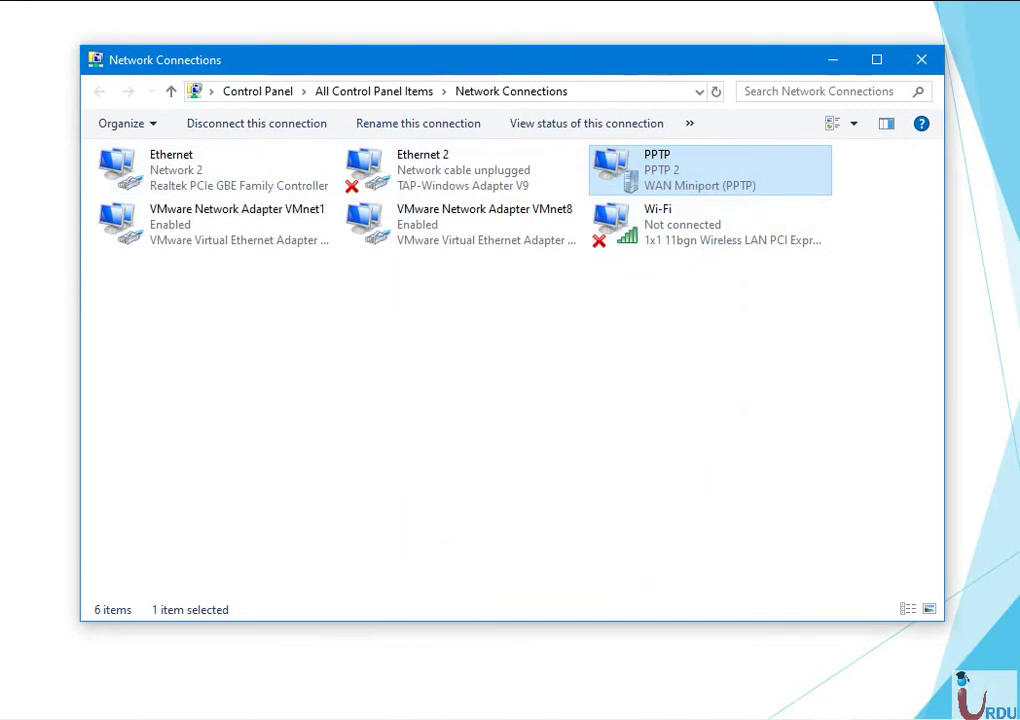
Connect to the SGC_Guest Wi-Fi network.
click(1005, 717)
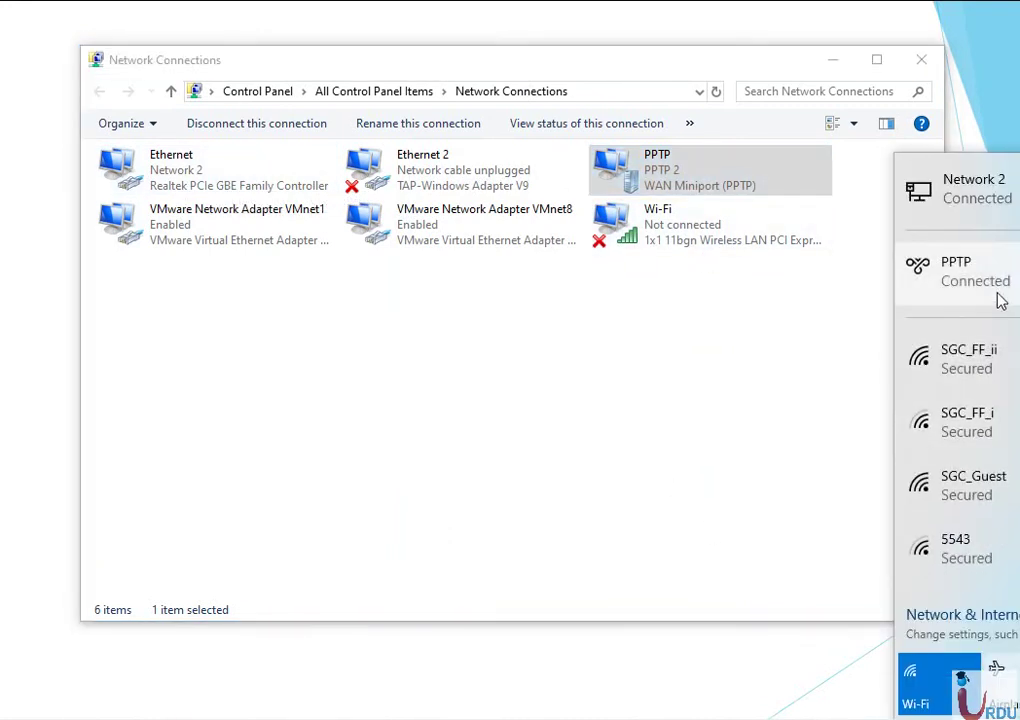
click(995, 485)
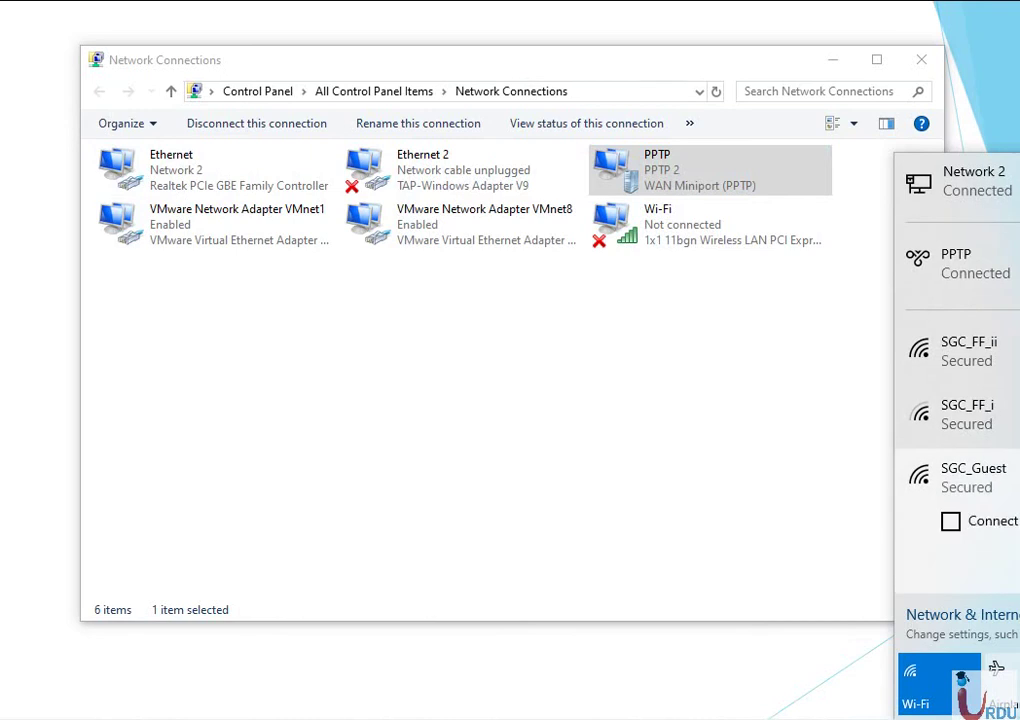
click(1015, 560)
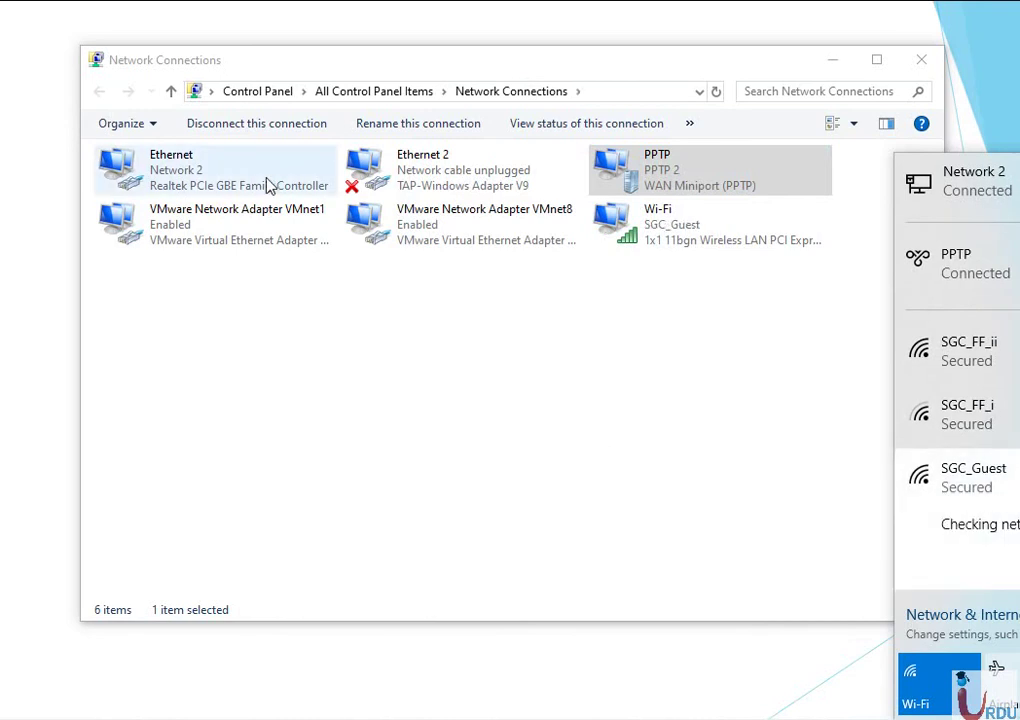
Disable the wired Ethernet adapter.
click(205, 186)
right_click(212, 183)
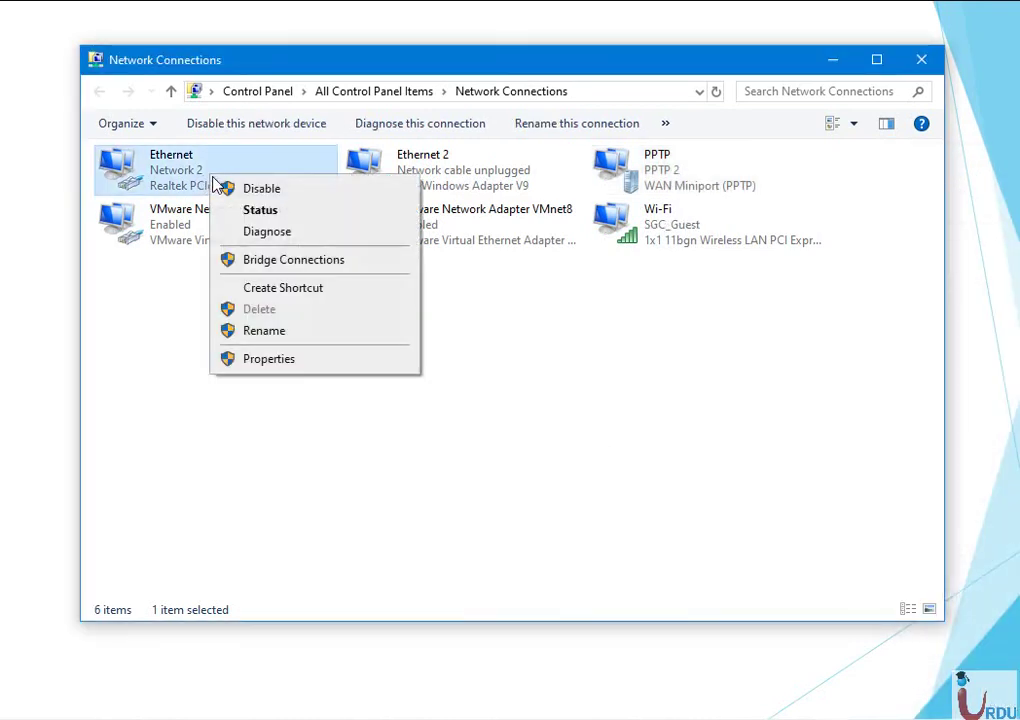
click(224, 190)
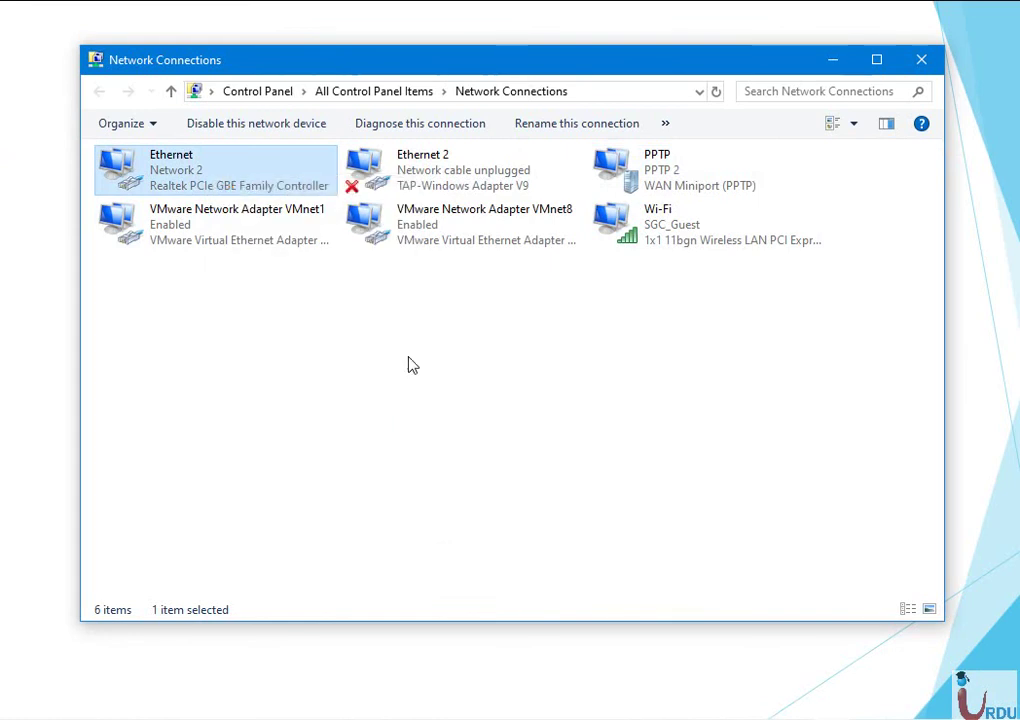
click(517, 465)
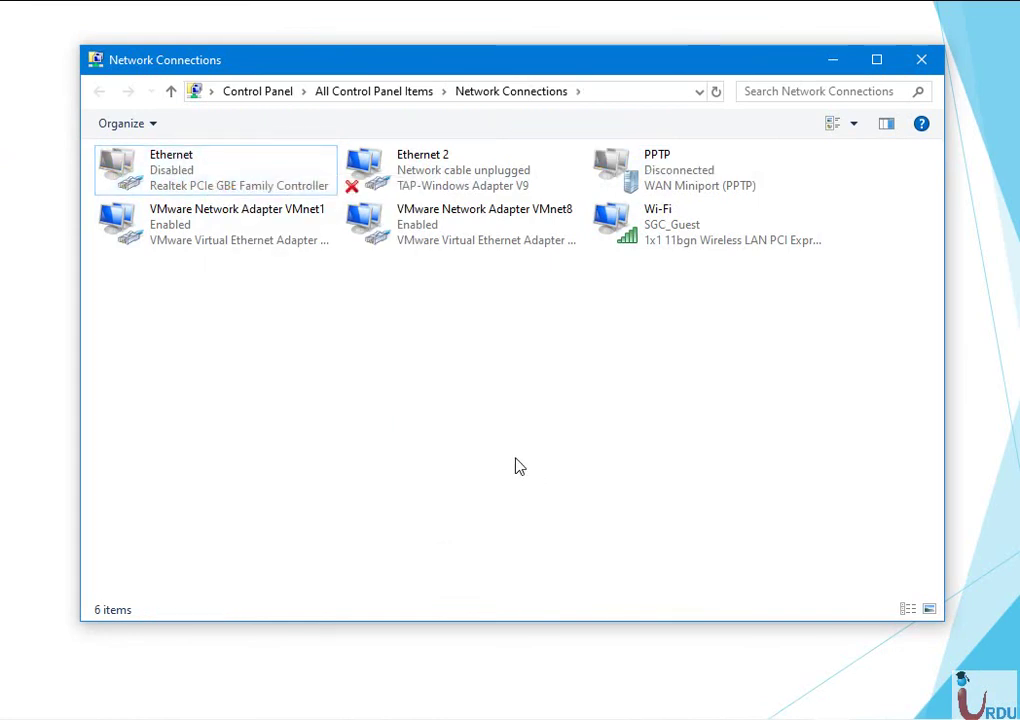
Start reconnecting the PPTP VPN over Wi-Fi.
double_click(645, 183)
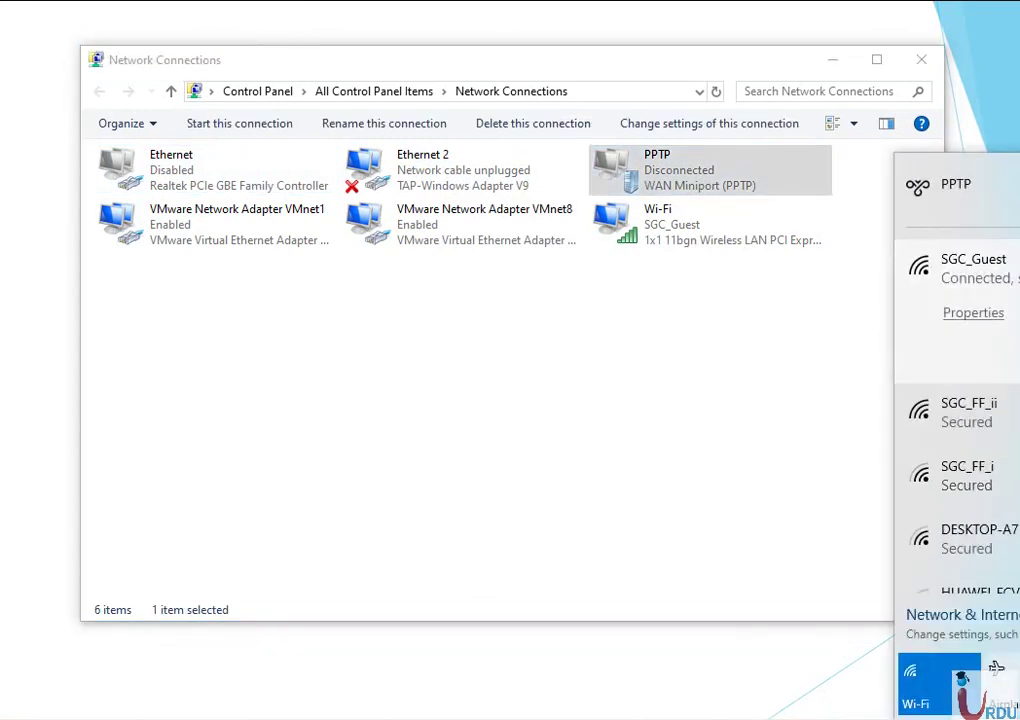
click(936, 200)
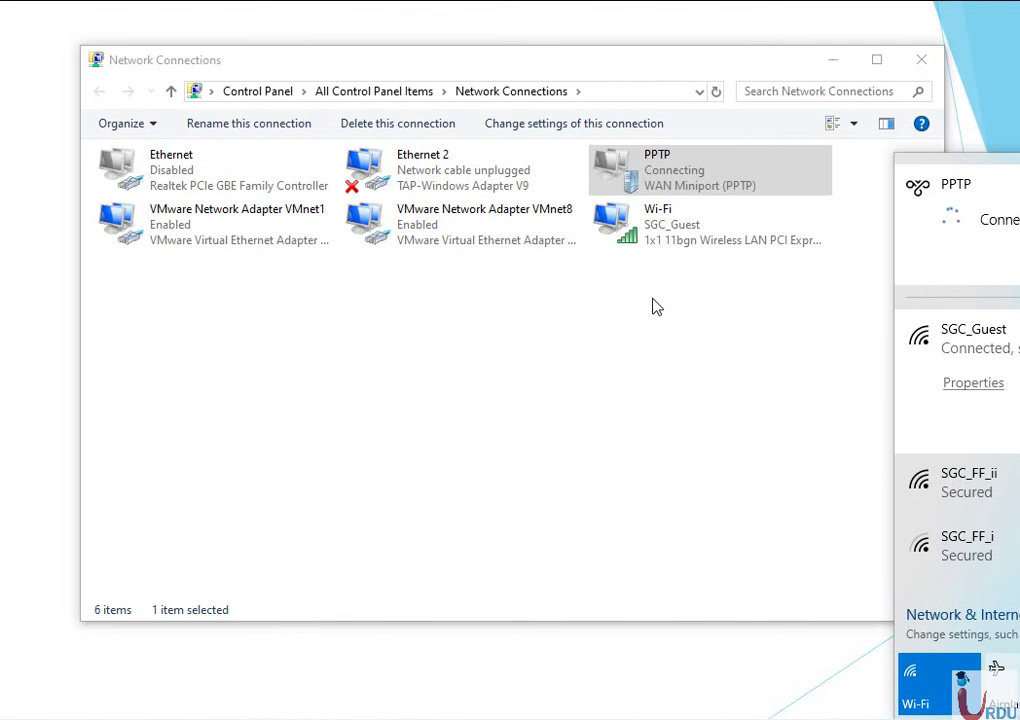
click(595, 323)
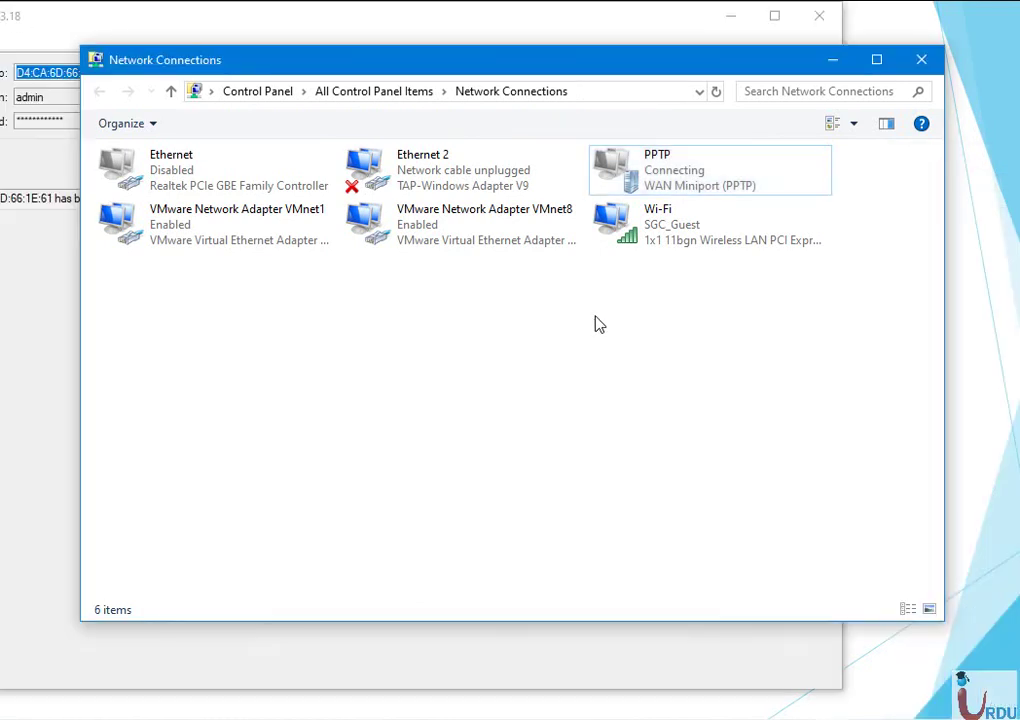
Clear and close the Run box, then bring up the Start menu.
key(super+r)
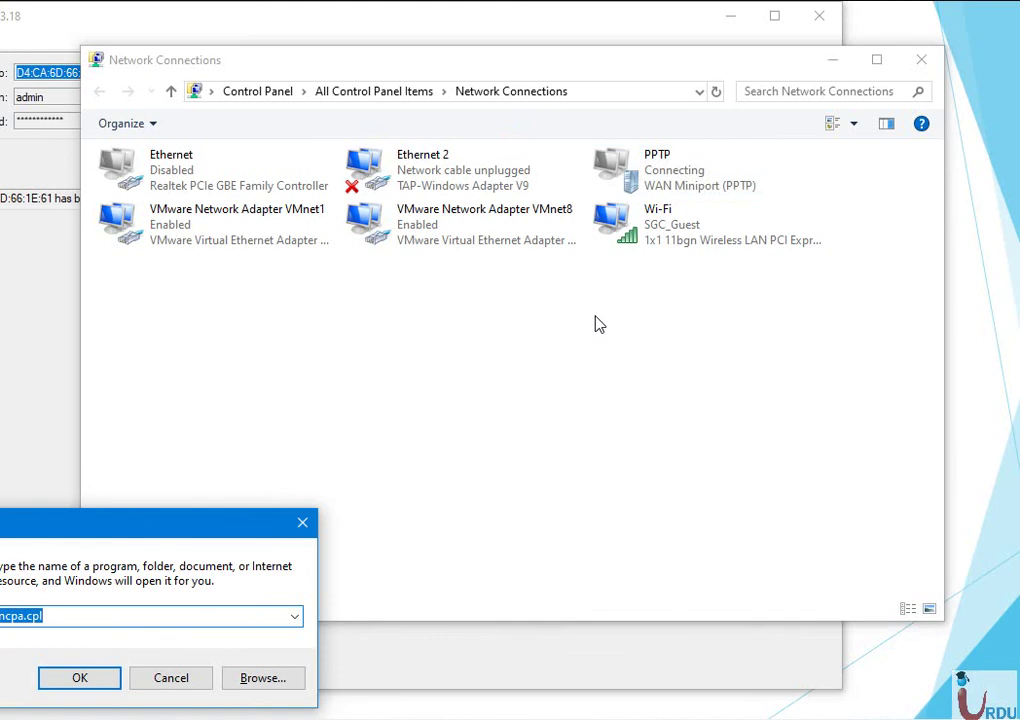
key(BackSpace)
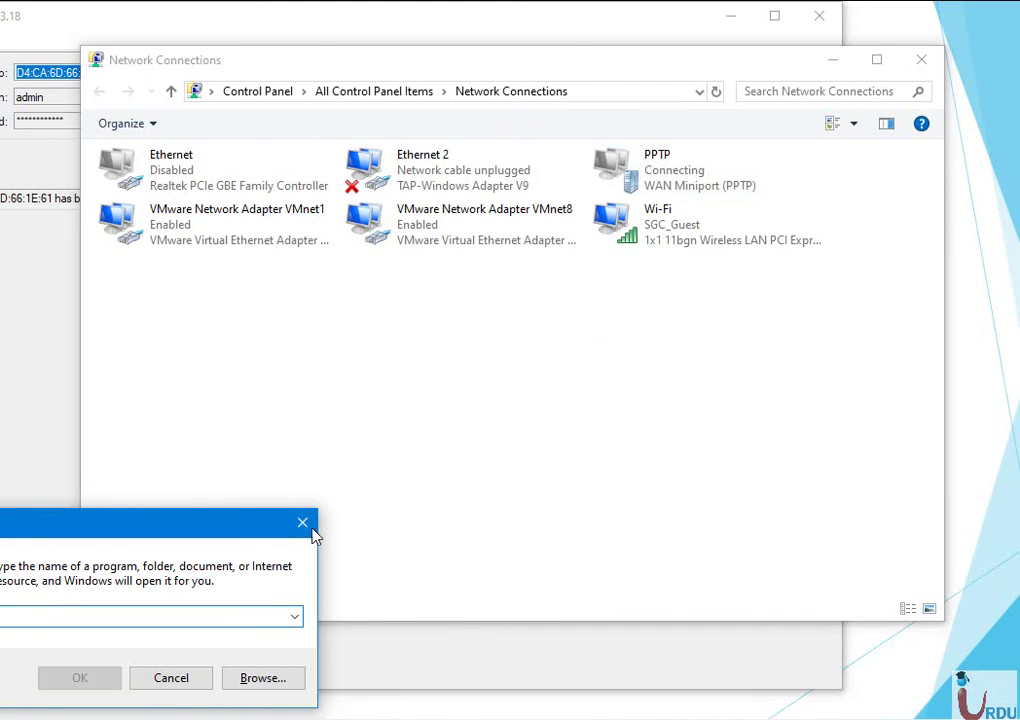
click(313, 535)
key(super)
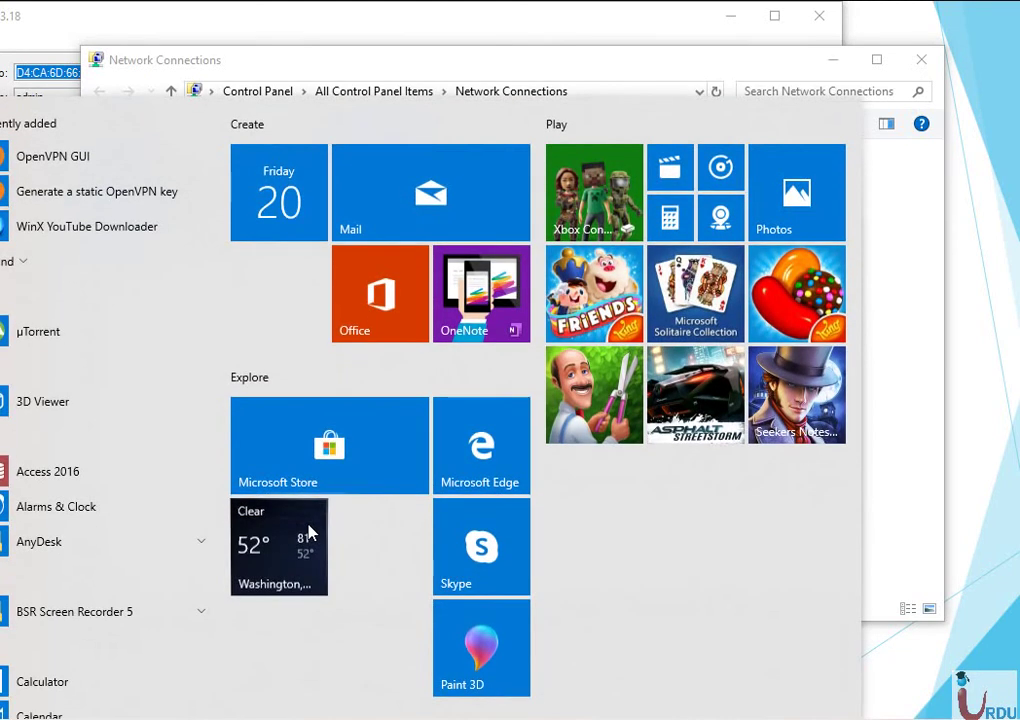
Review the PPTP connection's advanced settings from the VPN page, then close Settings.
text(vpn)
click(109, 227)
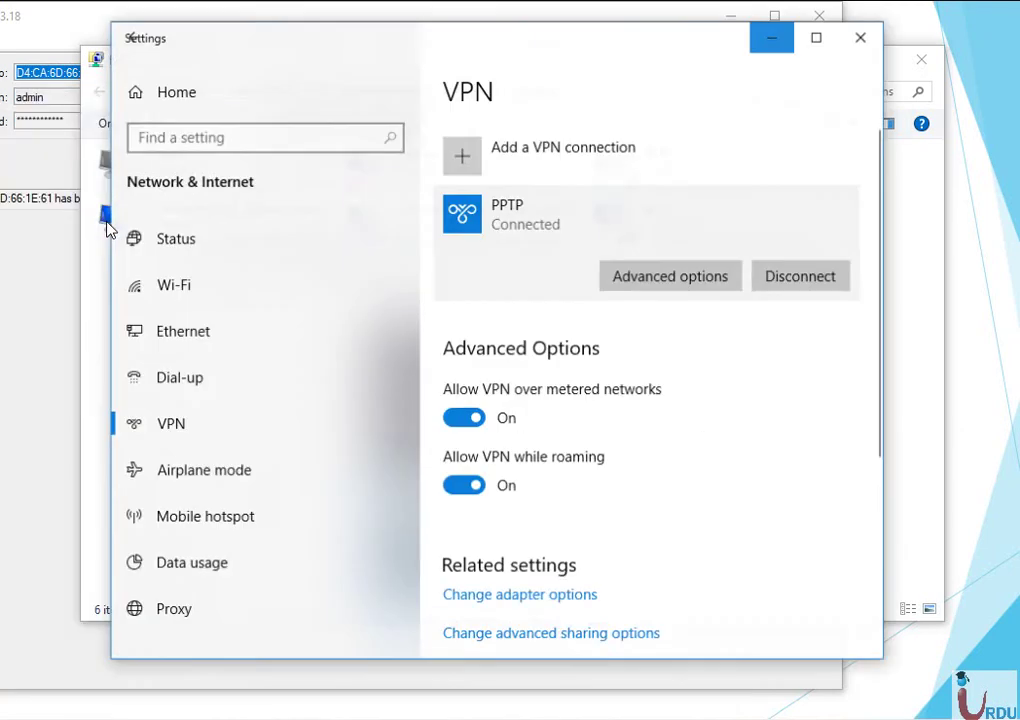
click(565, 222)
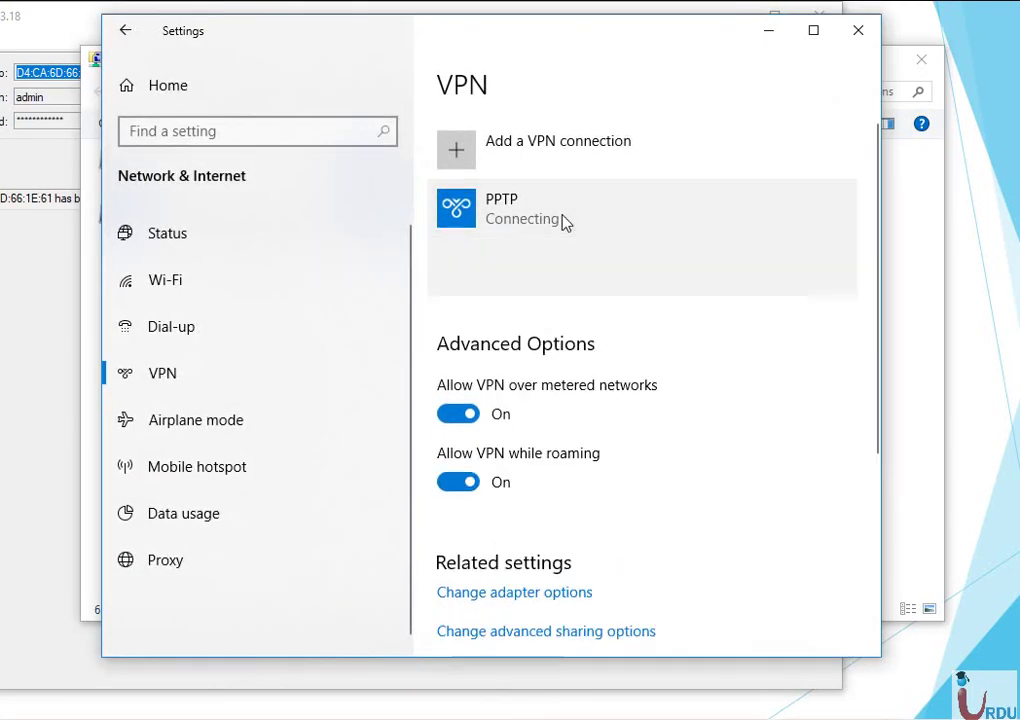
click(676, 280)
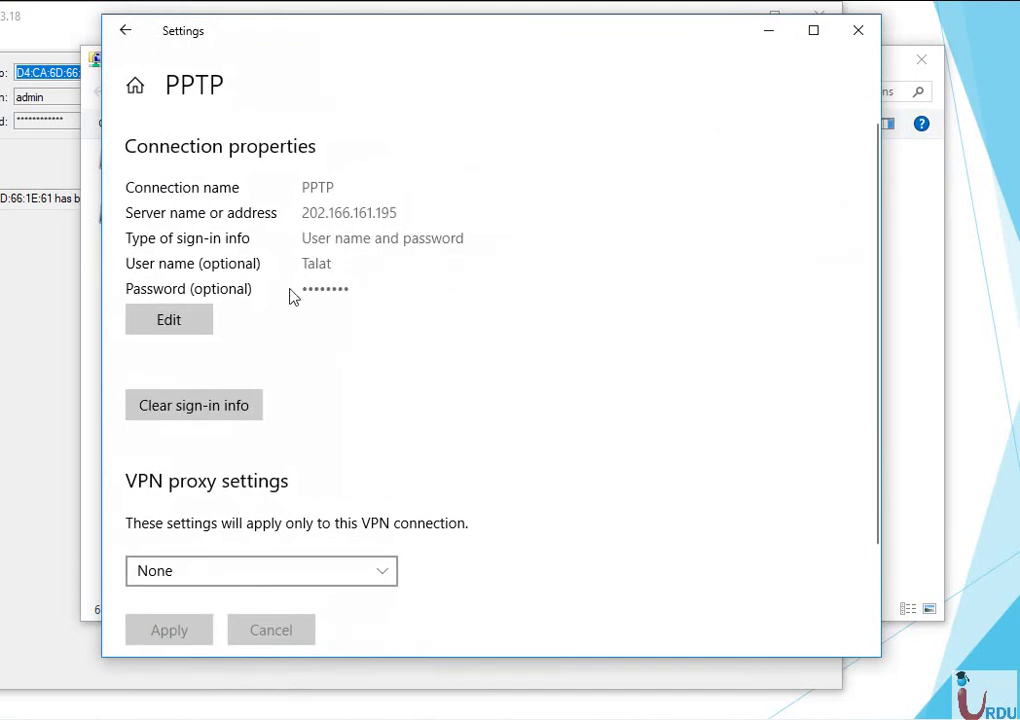
scroll(218, 401, down, 2)
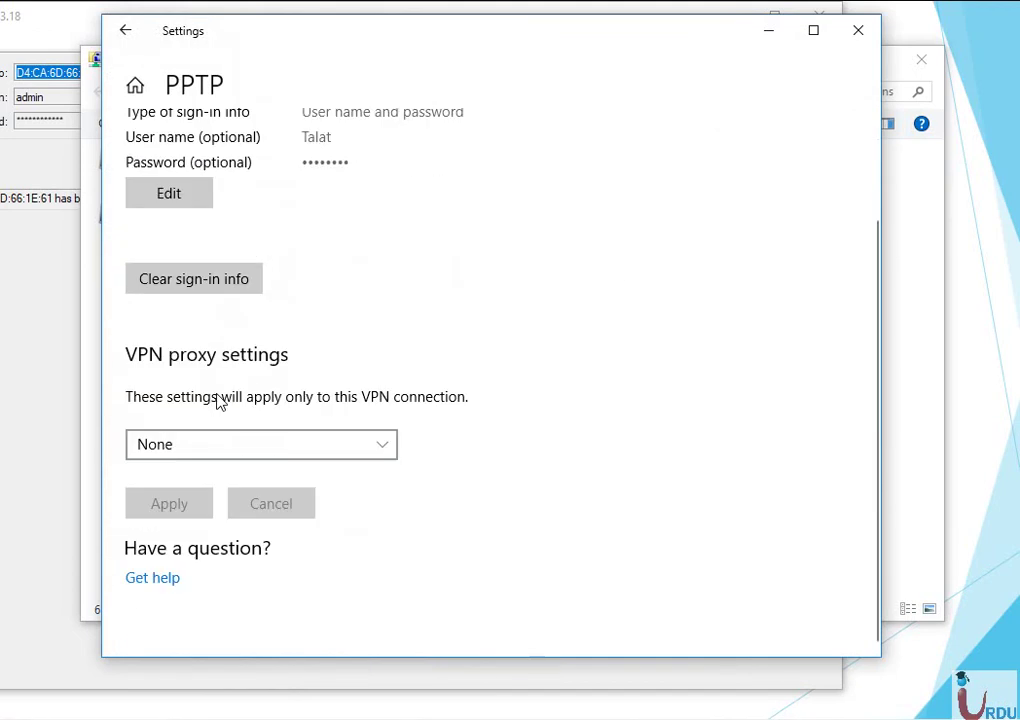
click(857, 30)
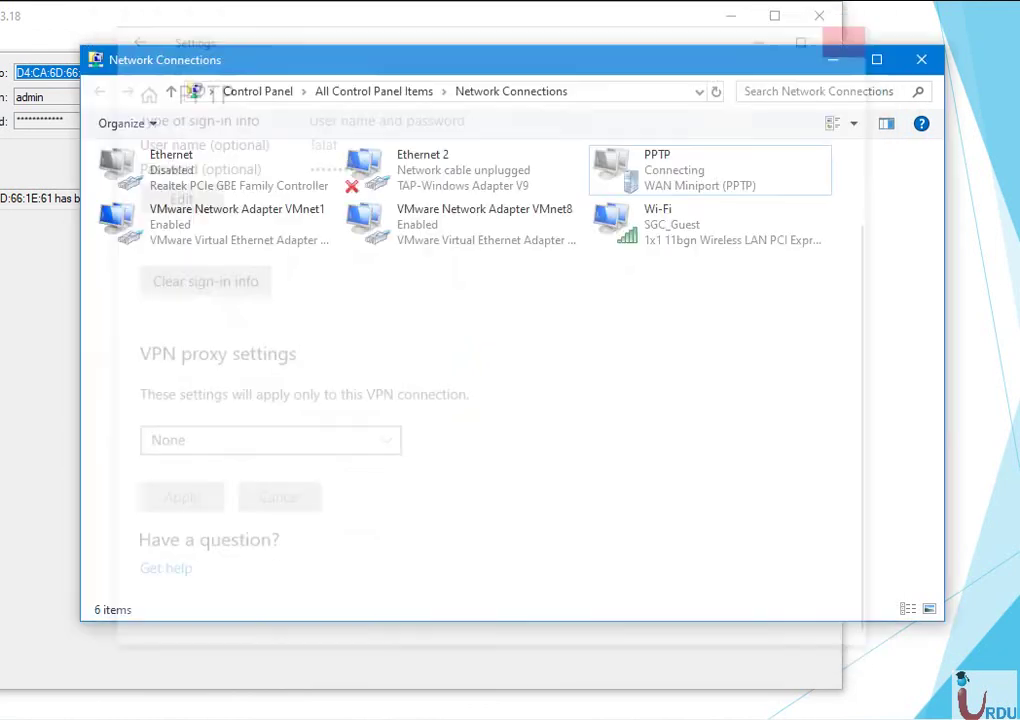
Select the PPTP connection and dismiss its options menu.
click(667, 192)
right_click(667, 192)
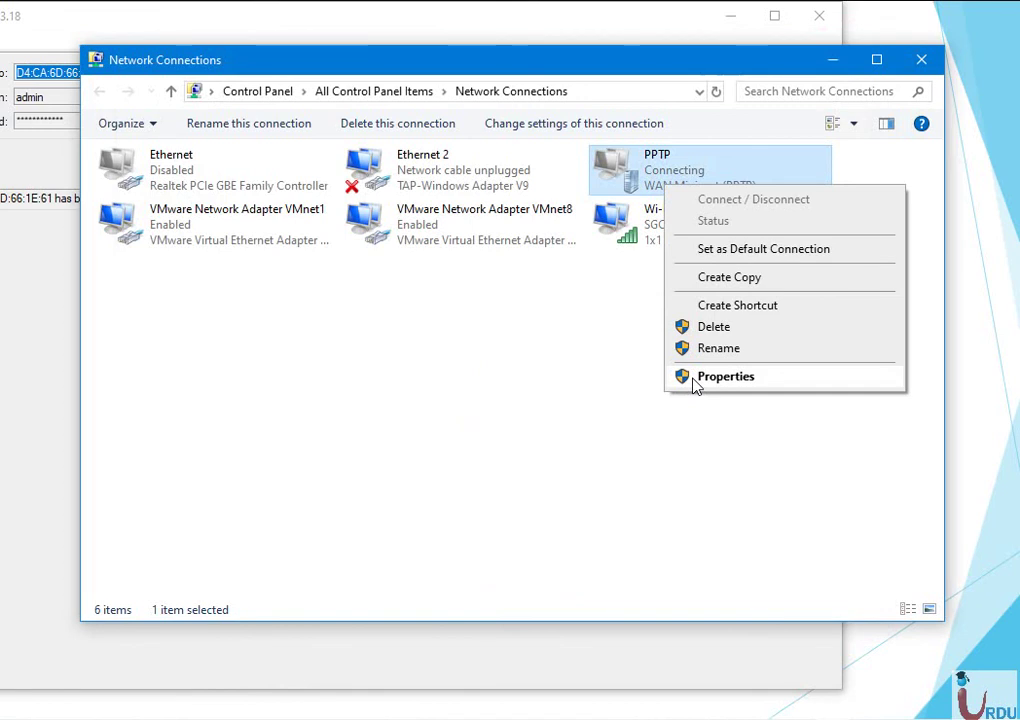
click(612, 393)
click(612, 393)
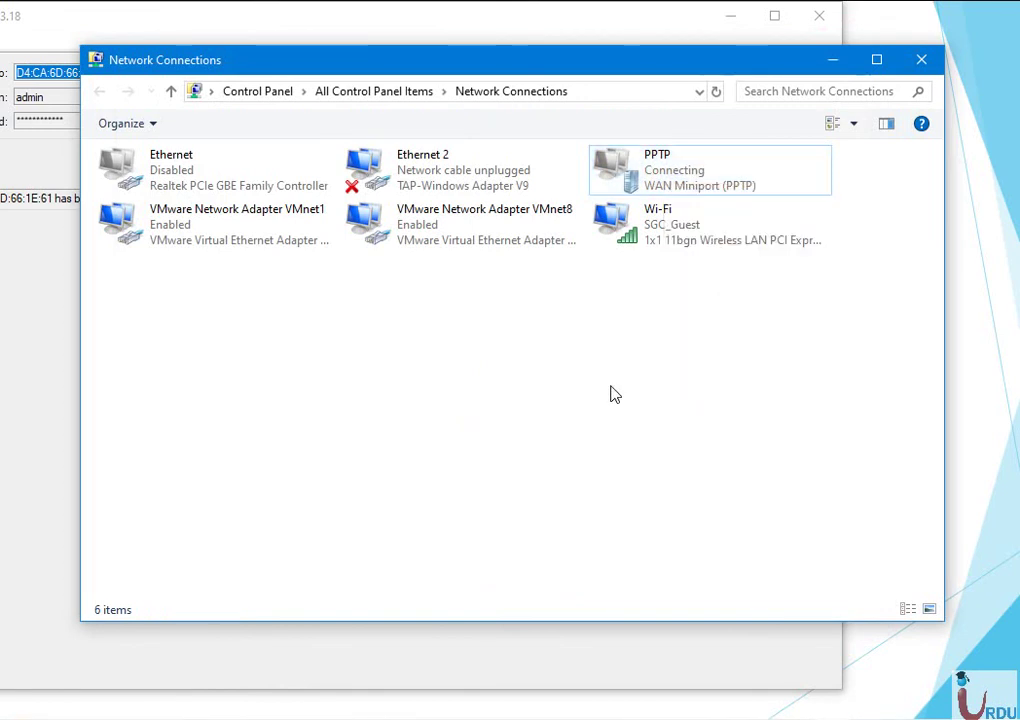
click(703, 175)
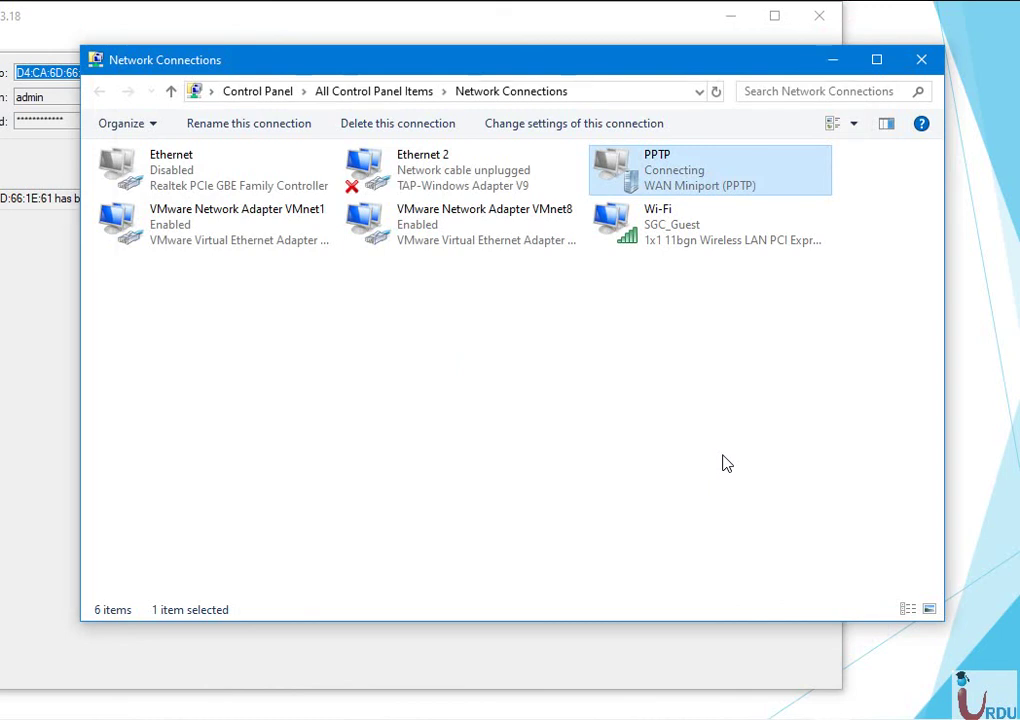
Ping 8.8.8.8 from Command Prompt to confirm replies, then close it.
key(super+r)
text(cmd)
key(Return)
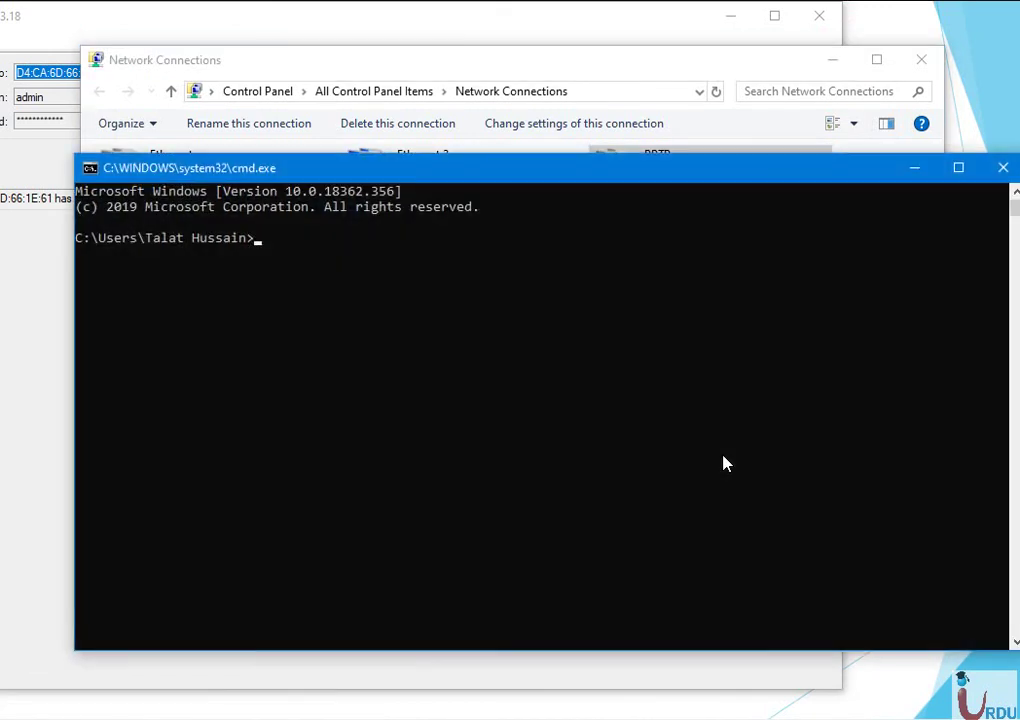
text(ping 8.8.8.8)
key(Return)
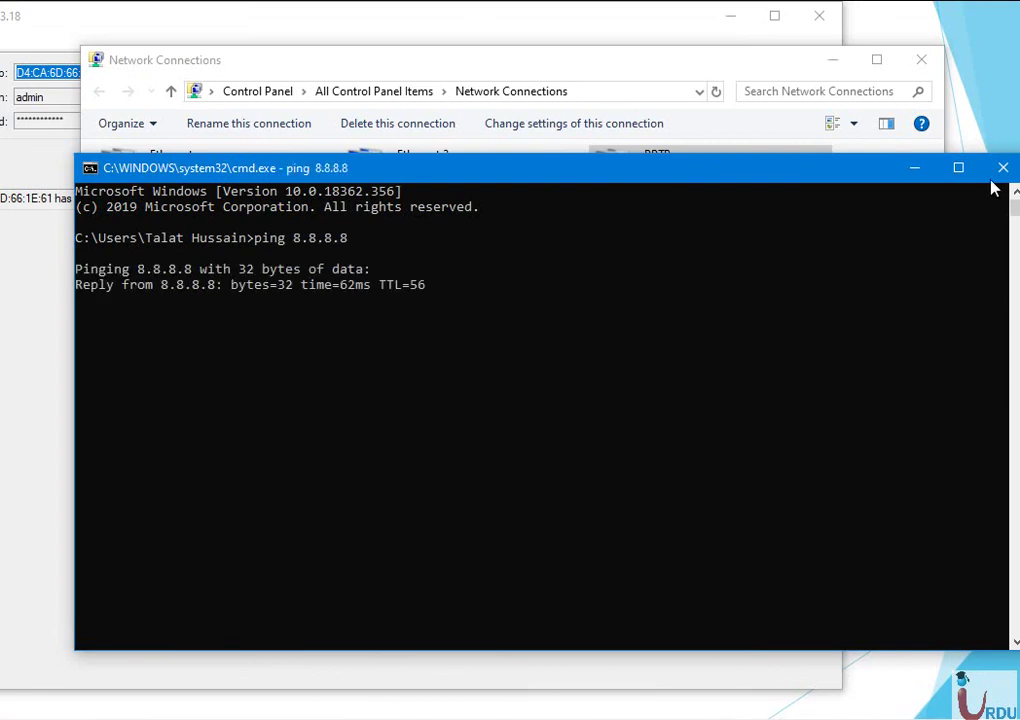
click(1003, 167)
Delete the PPTP connection from Network Connections.
right_click(667, 183)
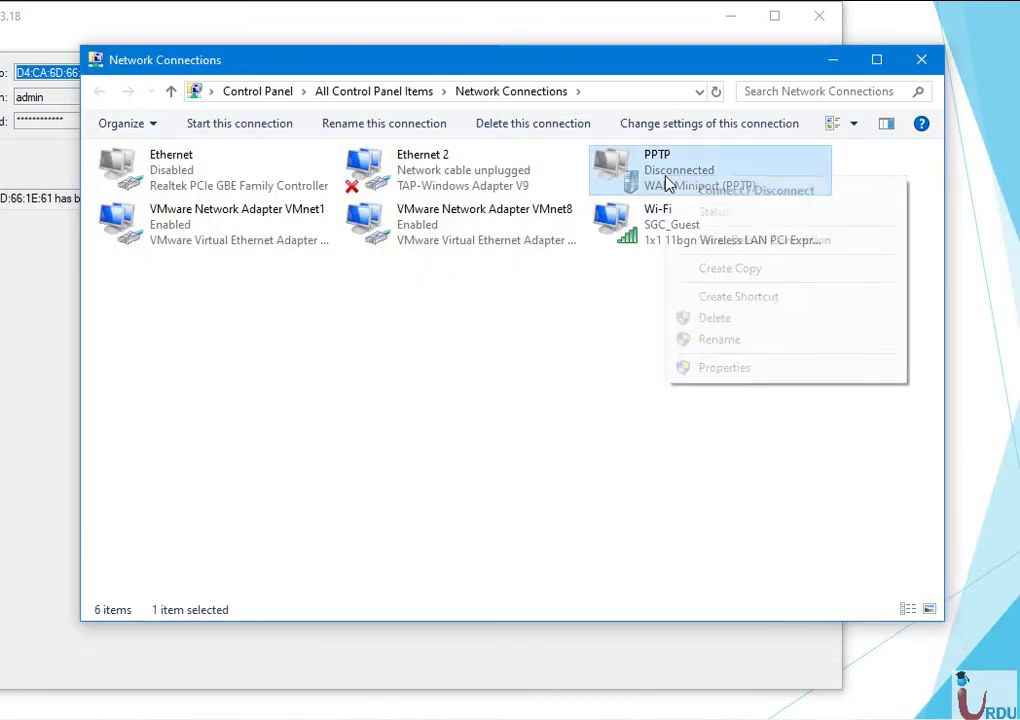
click(717, 318)
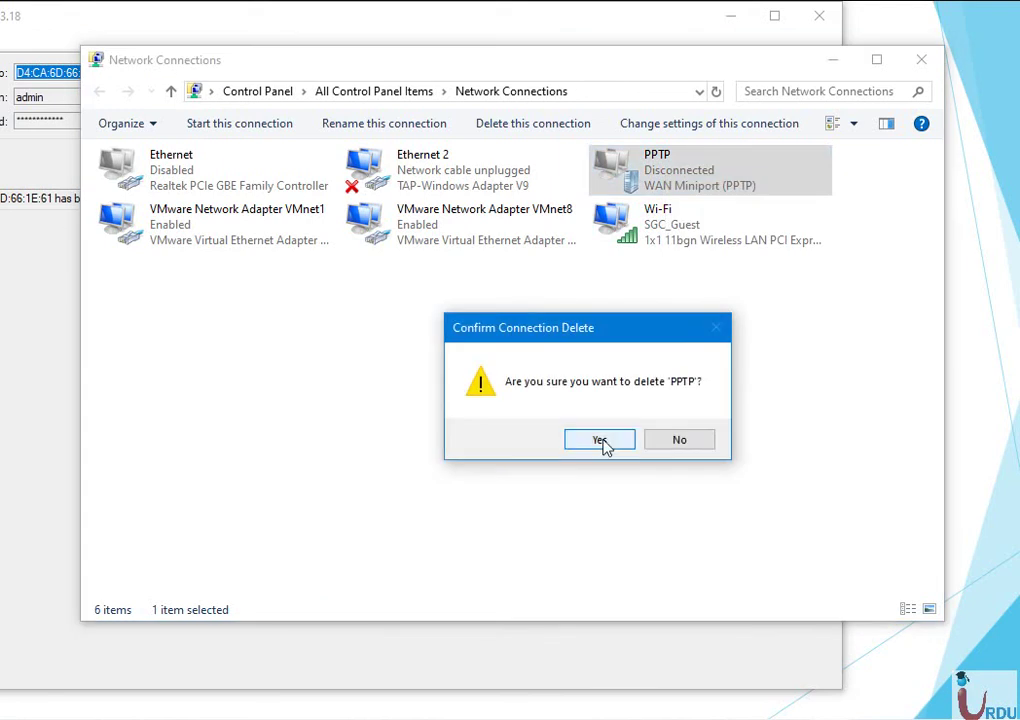
click(602, 440)
Search 'vpn connection' from Start to reach the VPN settings page.
key(super)
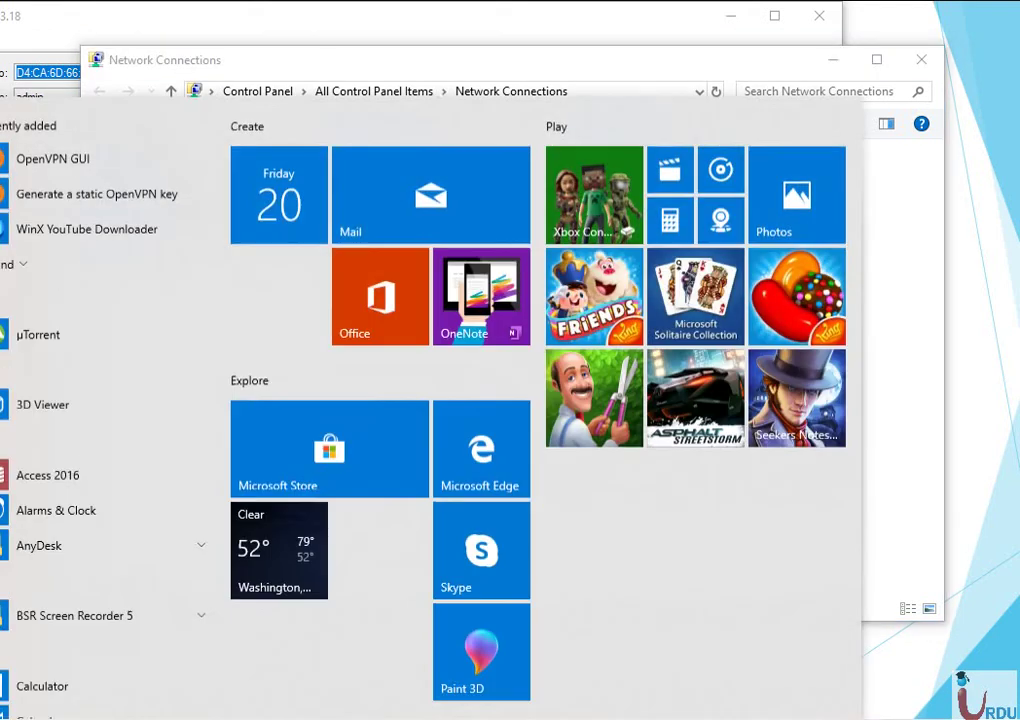
text(vpn connection)
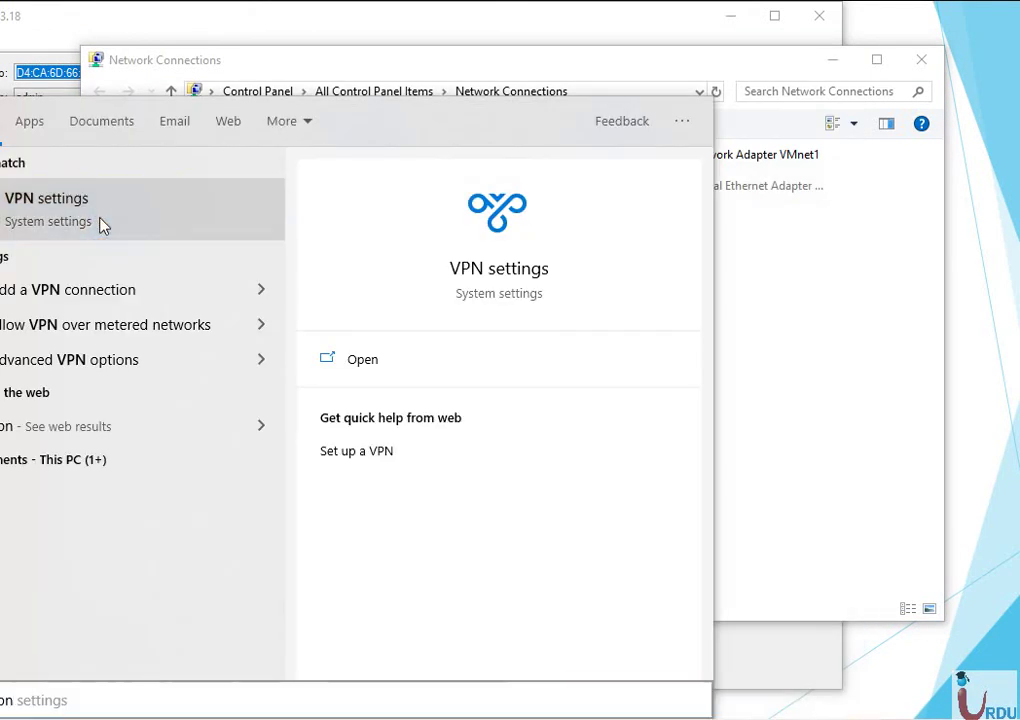
click(100, 222)
Ping the VPN server 202.166.161.195 from Command Prompt, then close it.
key(super+r)
text(cmd)
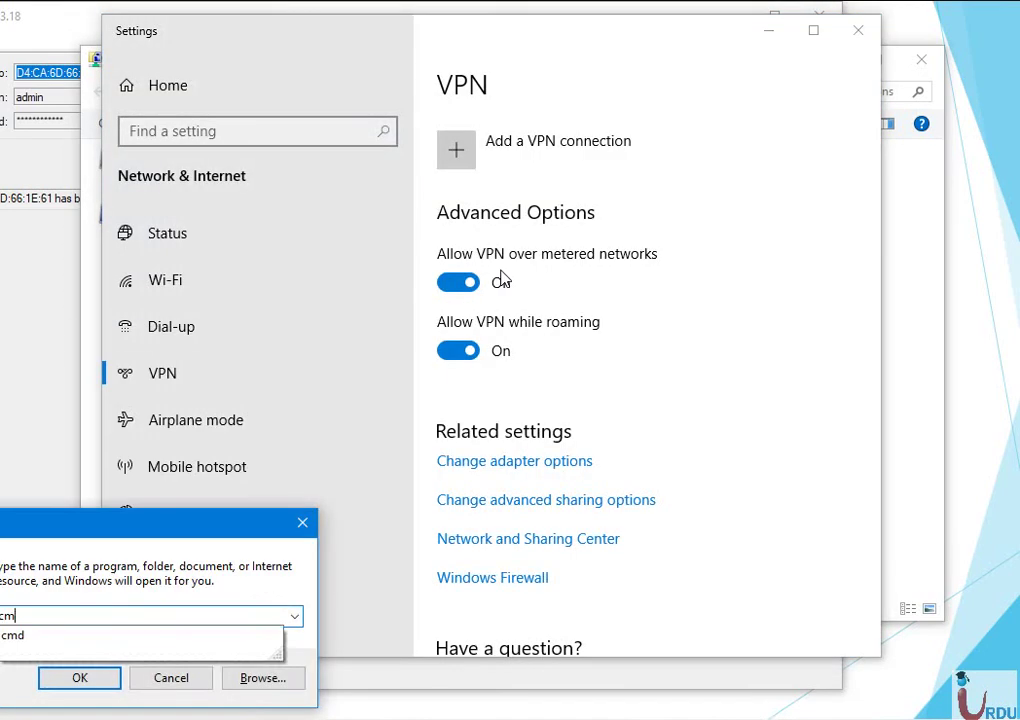
key(Return)
text(ping)
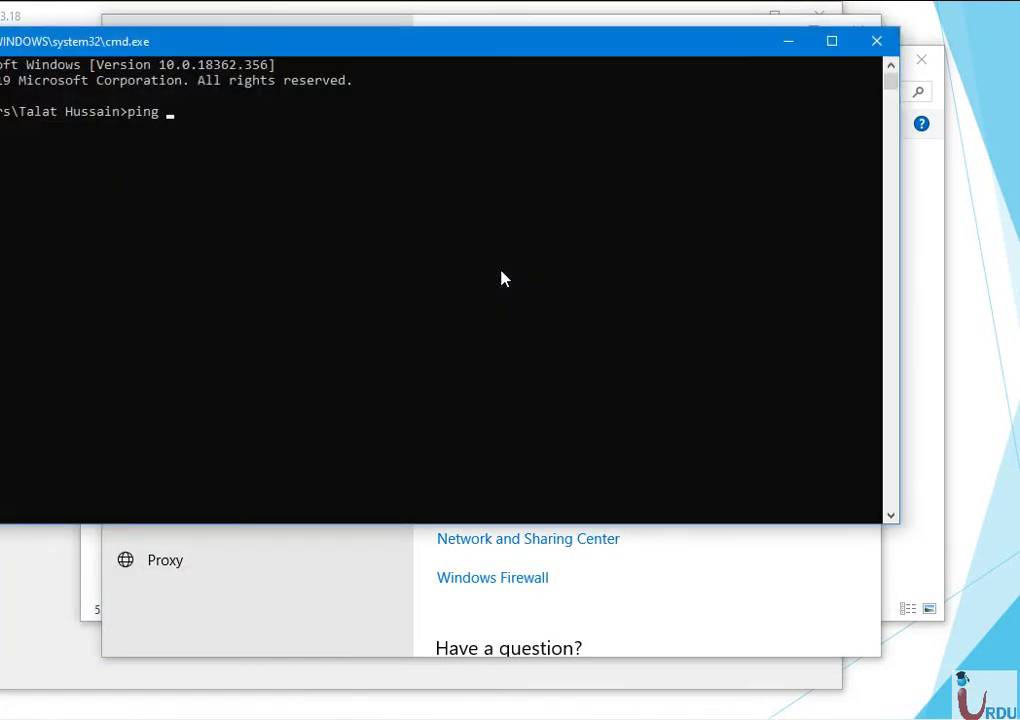
text( 202.166.161.195)
key(Return)
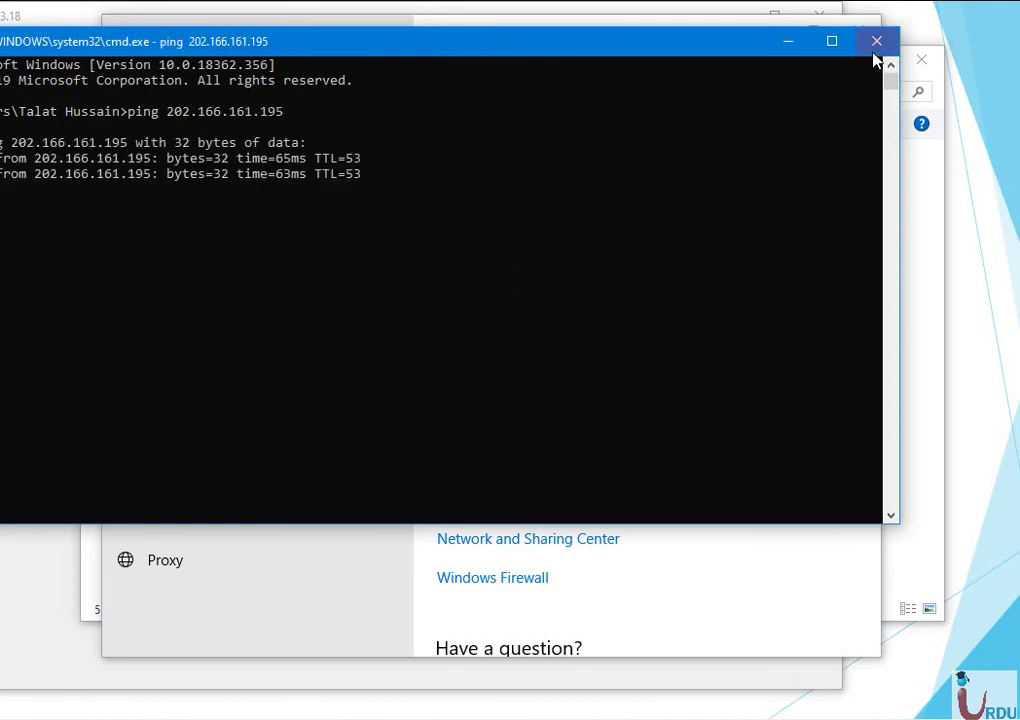
click(876, 41)
Add a Windows (built-in) VPN named PPTP, server 202.166.161.195, type PPTP.
click(462, 166)
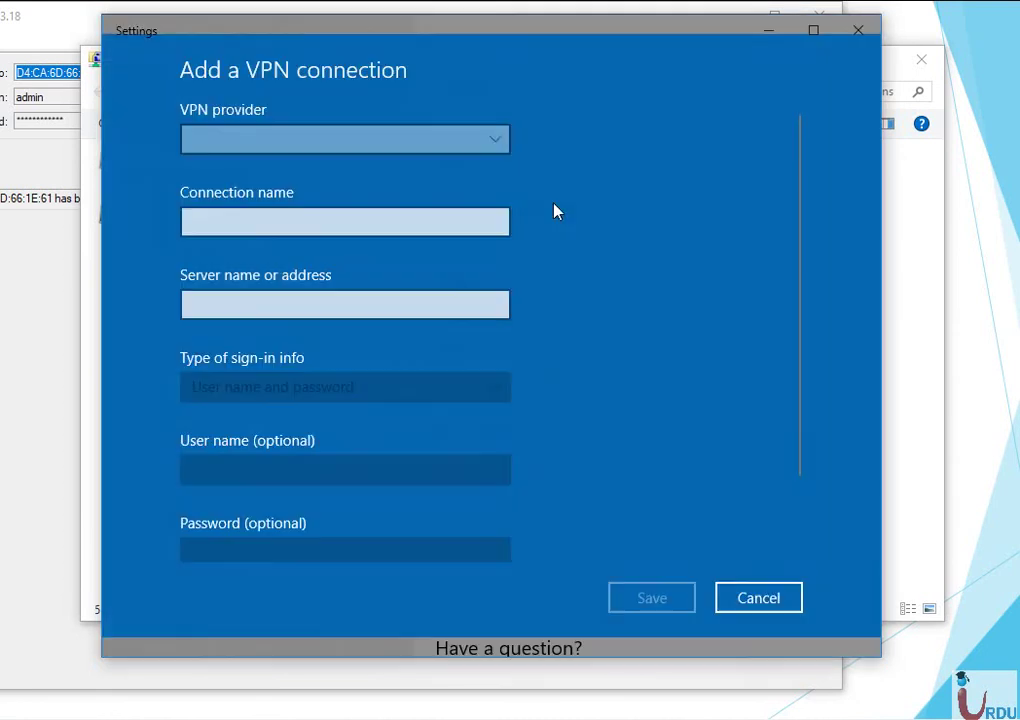
click(326, 153)
click(328, 150)
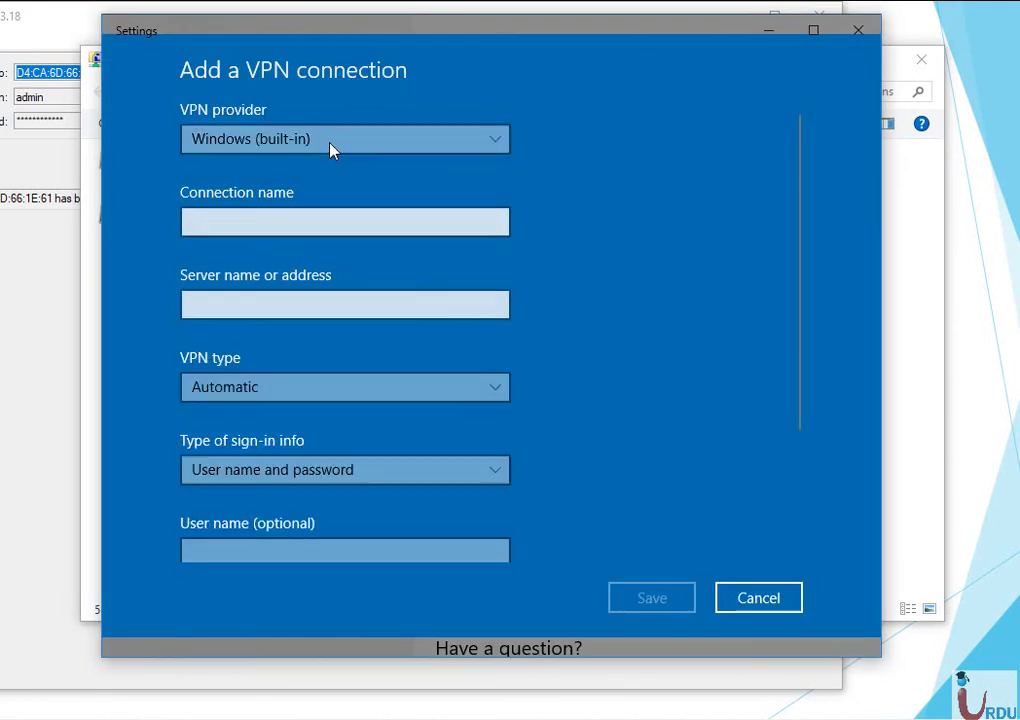
click(339, 228)
text(PPTP)
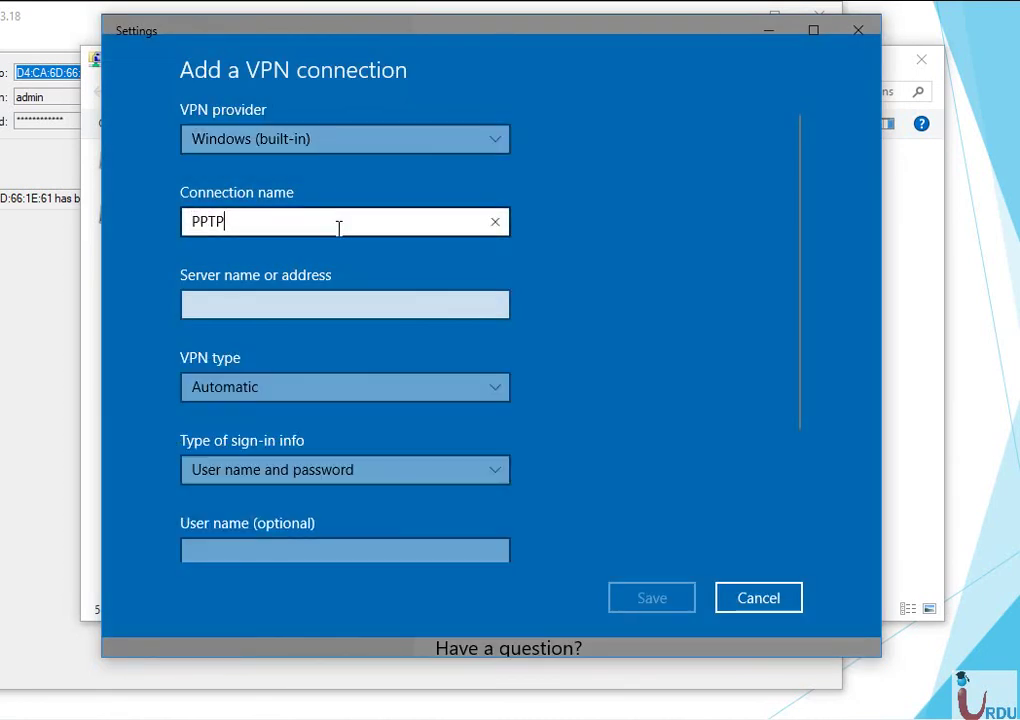
click(352, 304)
text(202)
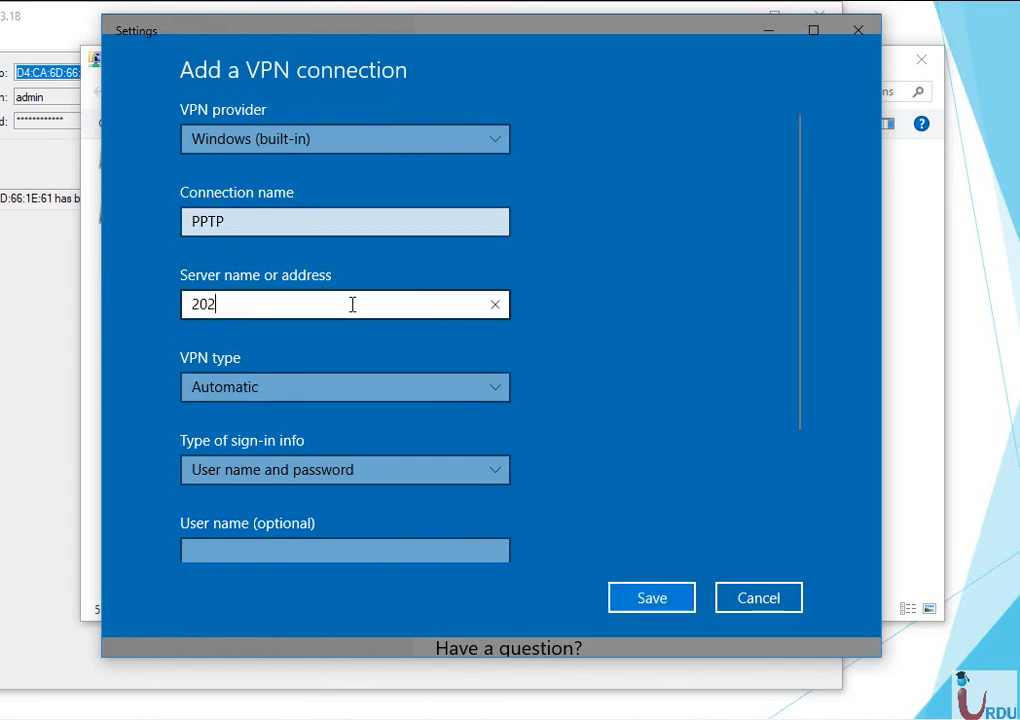
text(.166.161.195)
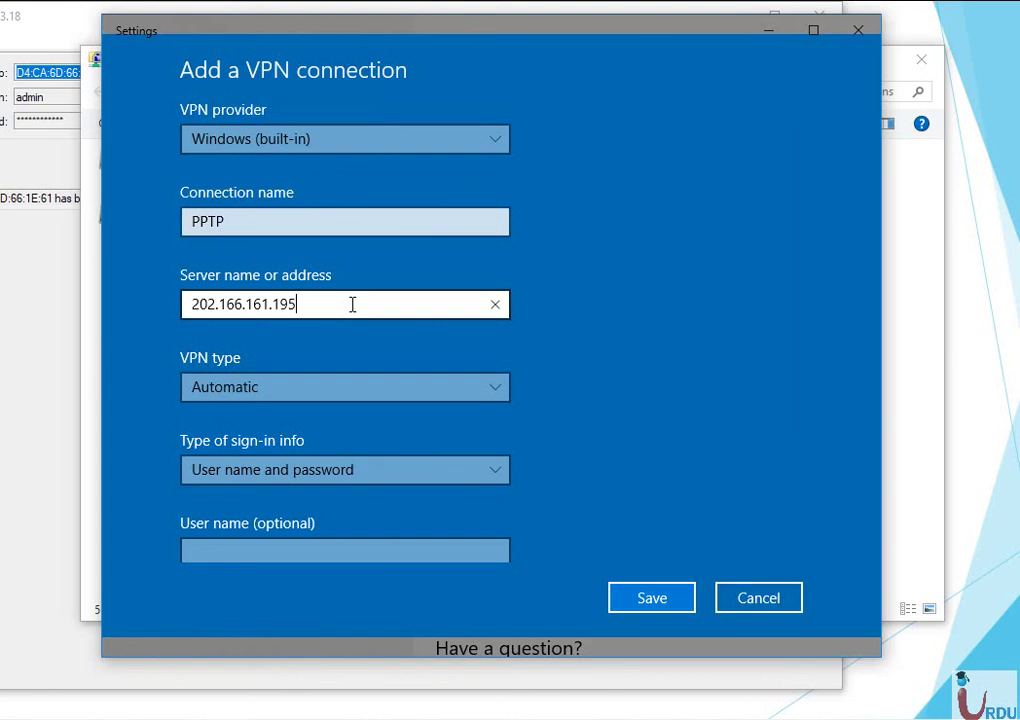
click(437, 393)
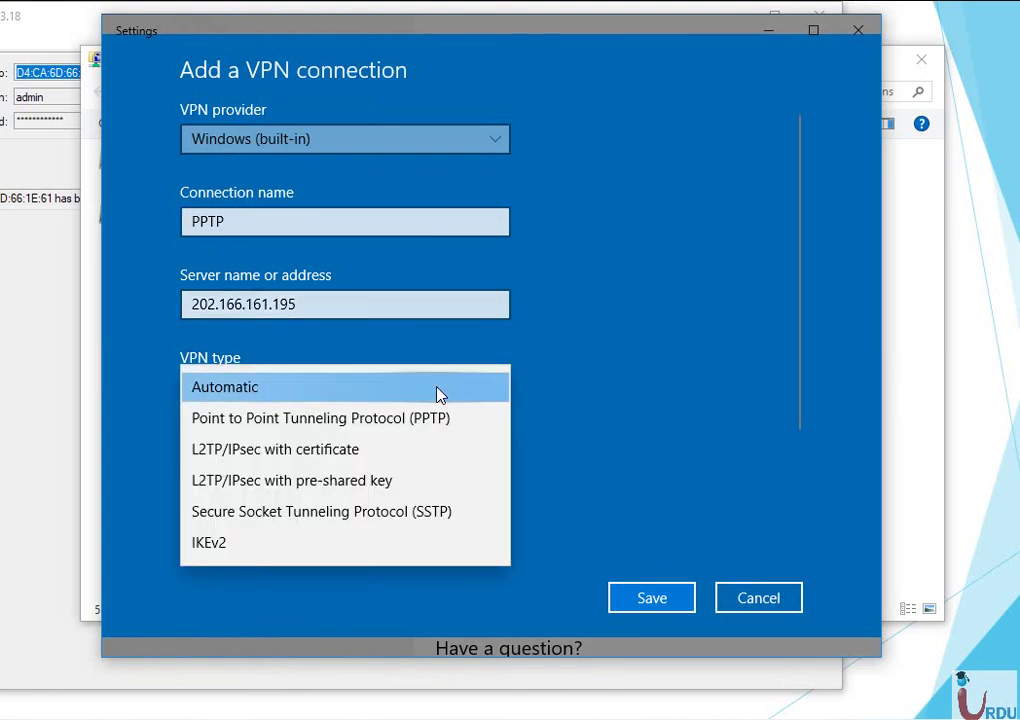
click(487, 427)
Enter the VPN user name and password, and save the connection.
scroll(483, 426, down, 2)
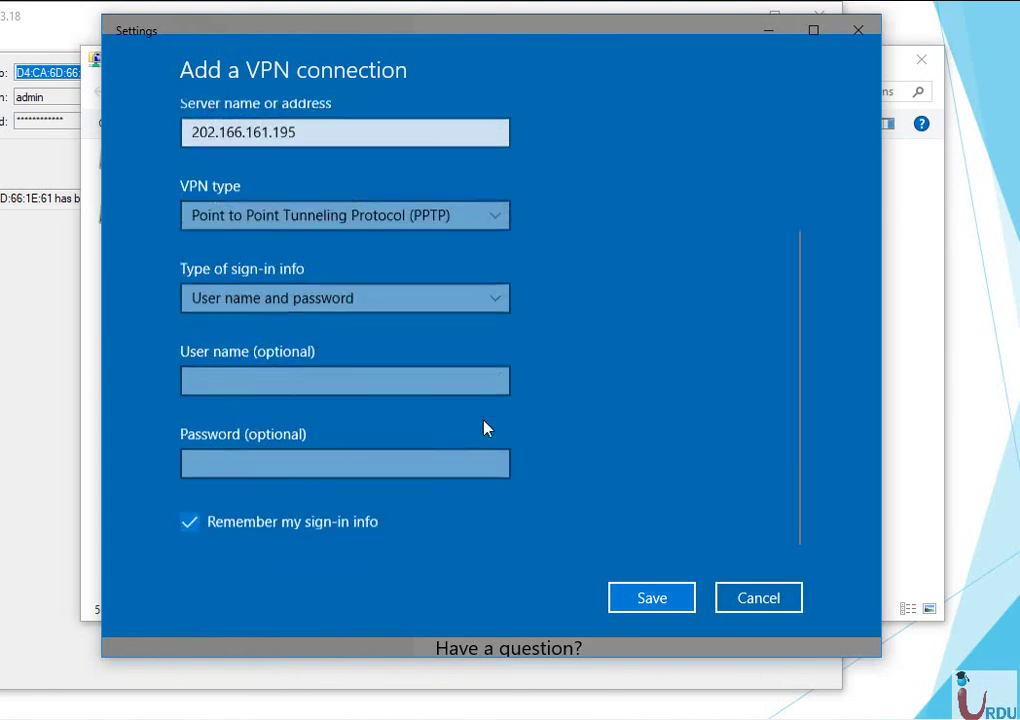
click(409, 378)
text(R)
key(BackSpace)
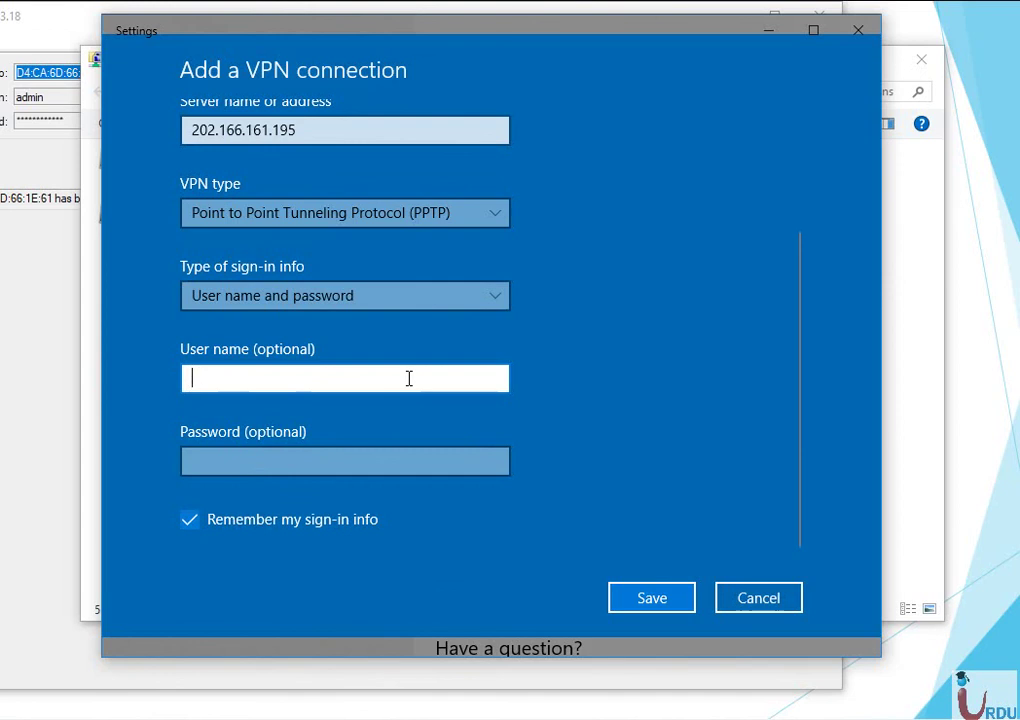
text(Talat)
key(Tab)
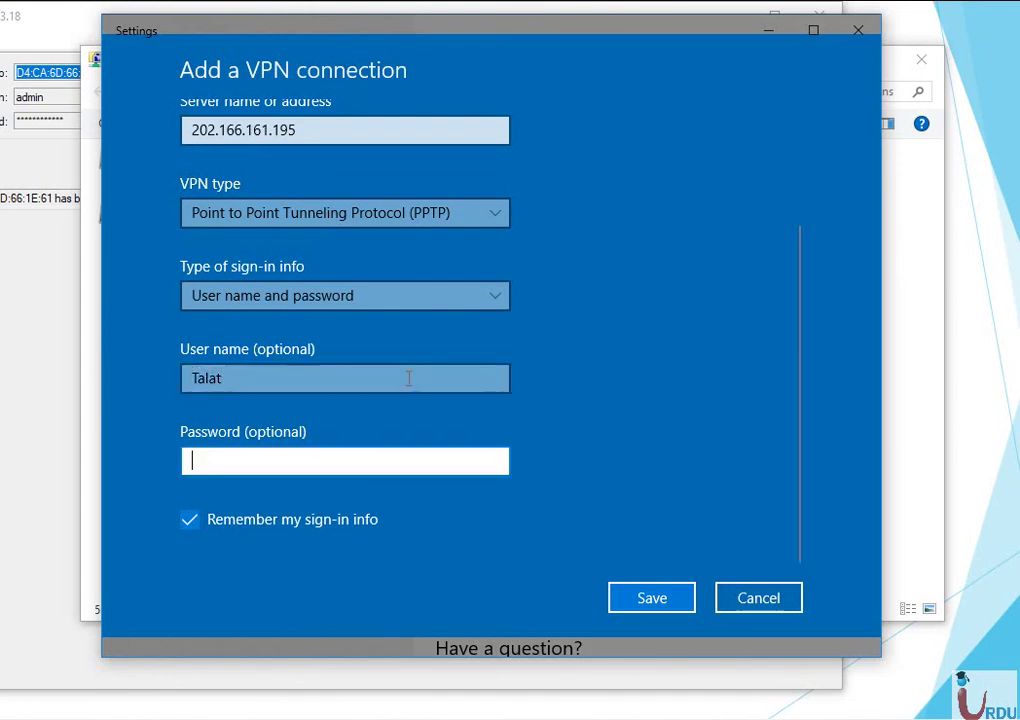
text(*****)
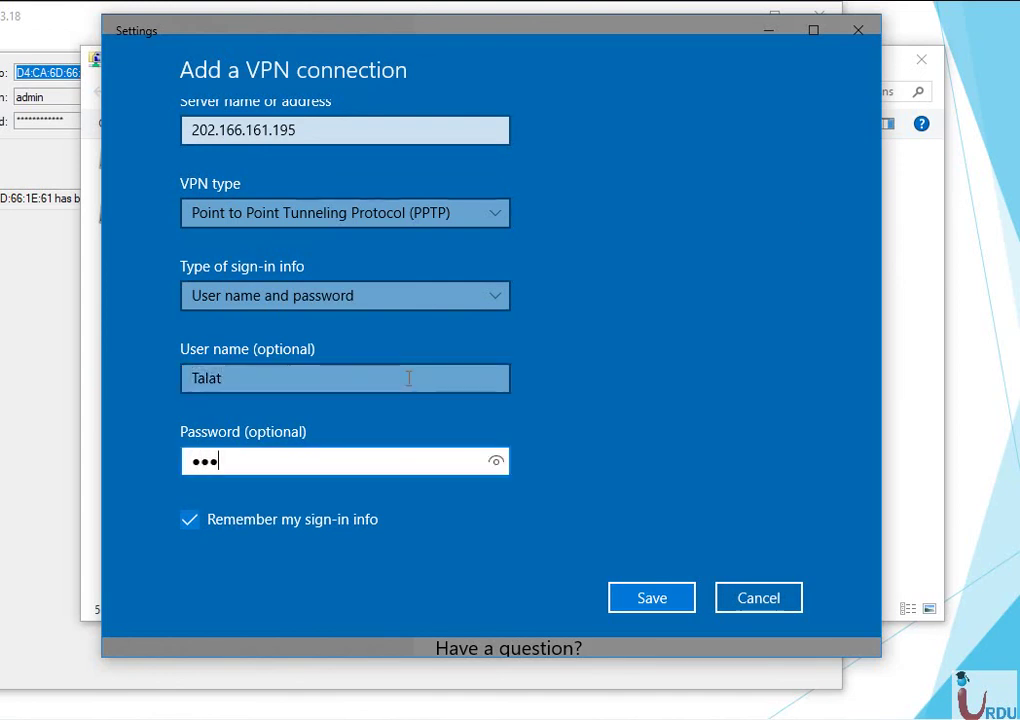
text(****)
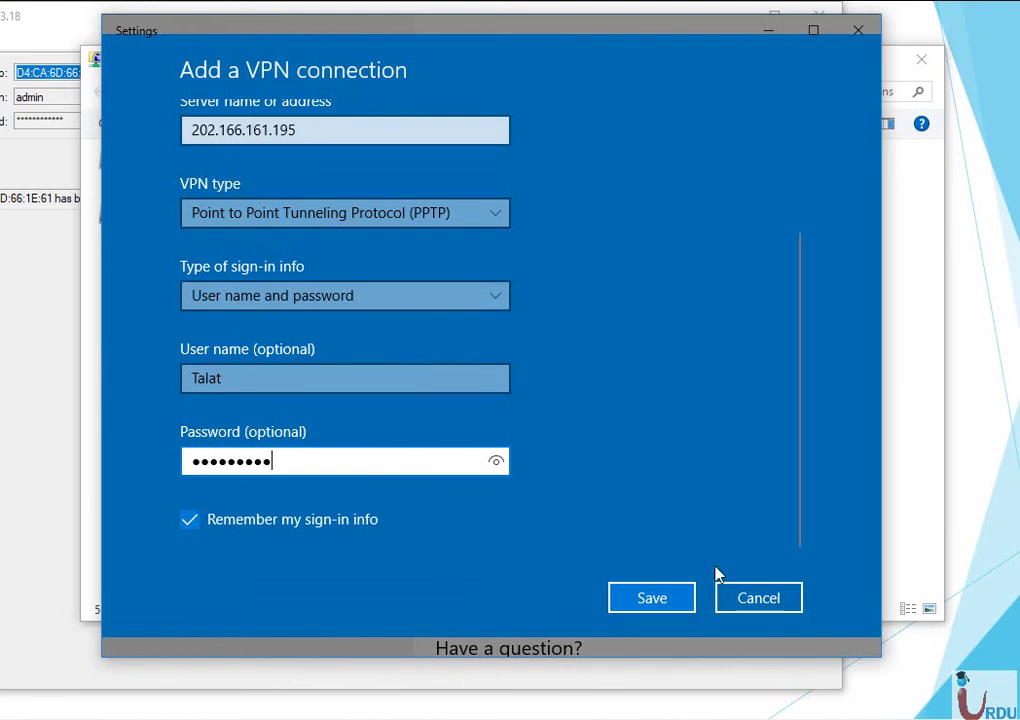
click(656, 600)
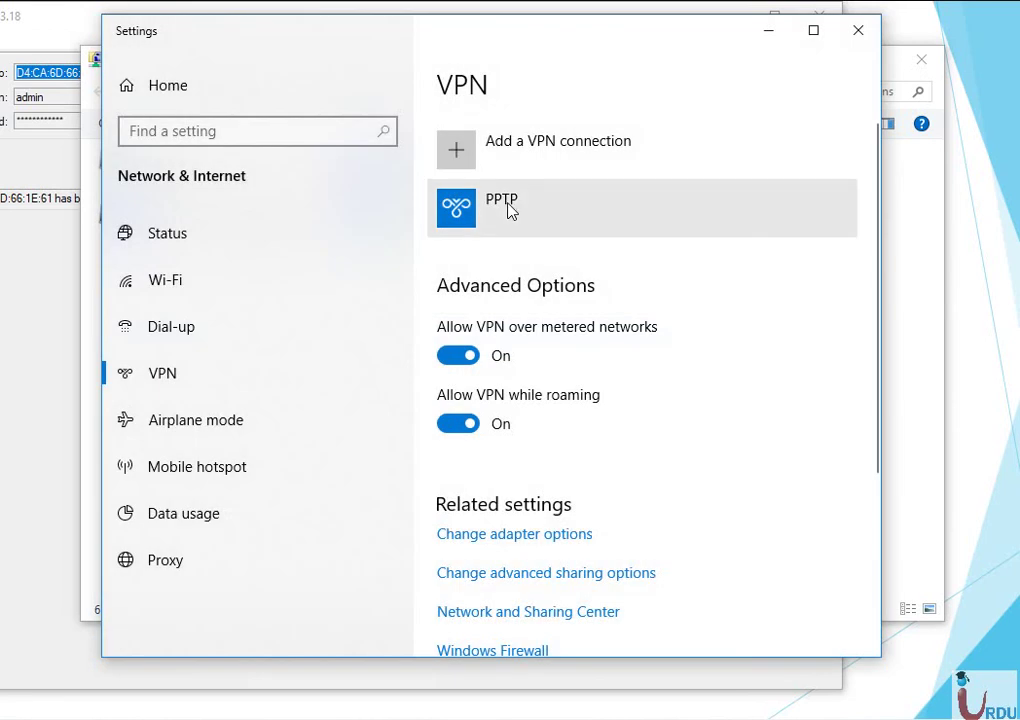
Connect the newly saved PPTP VPN and close the Settings window.
click(510, 207)
click(787, 273)
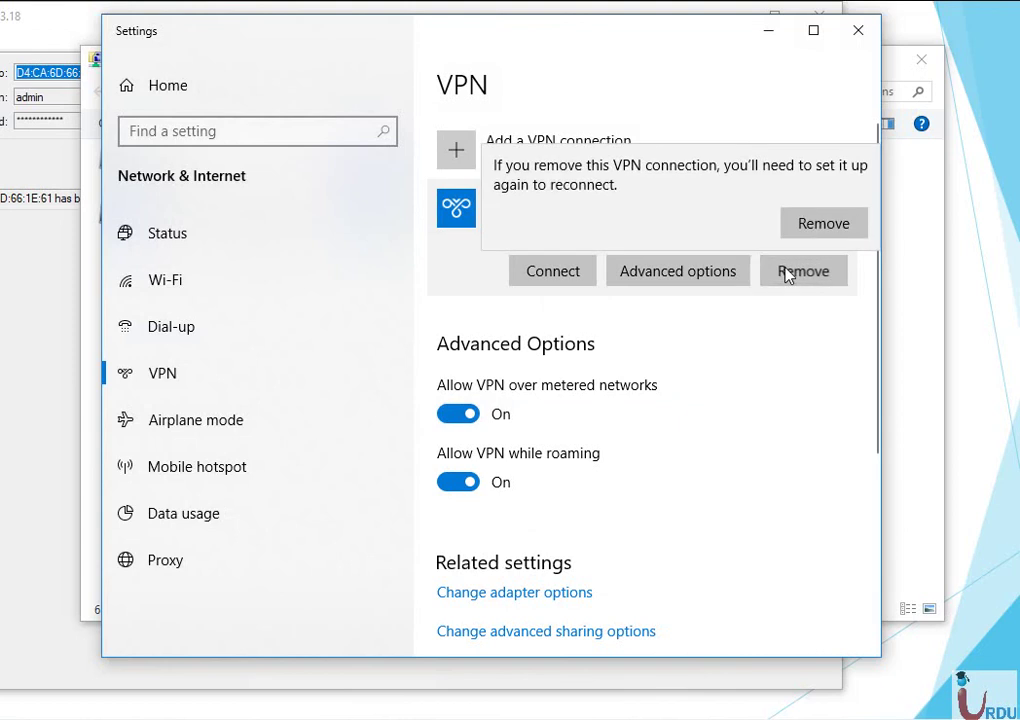
click(538, 278)
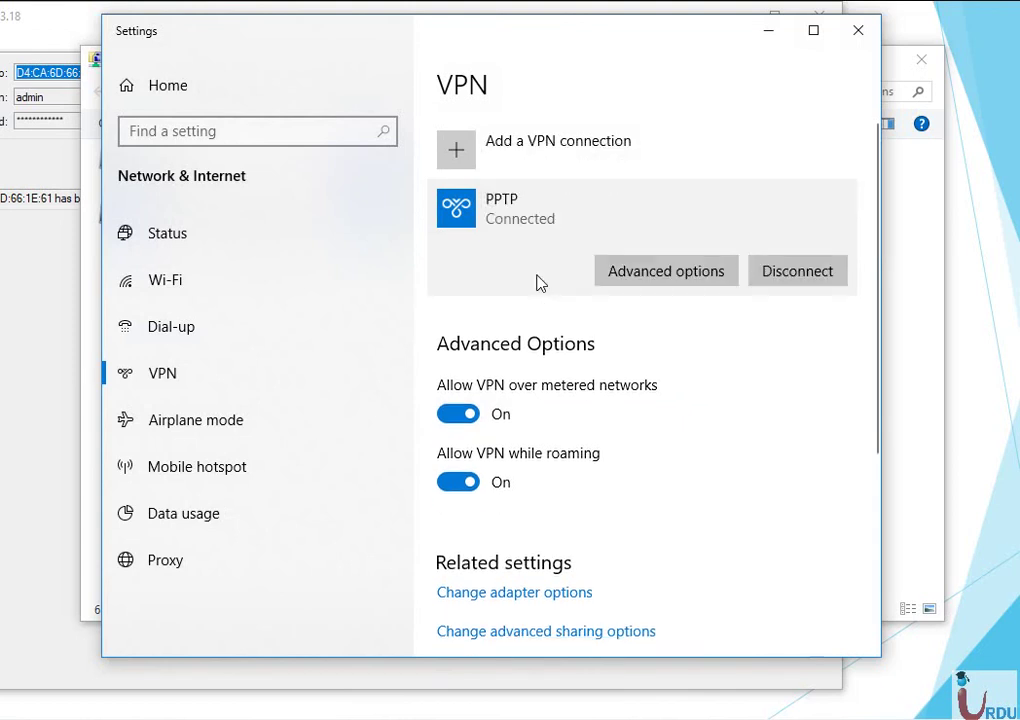
click(872, 32)
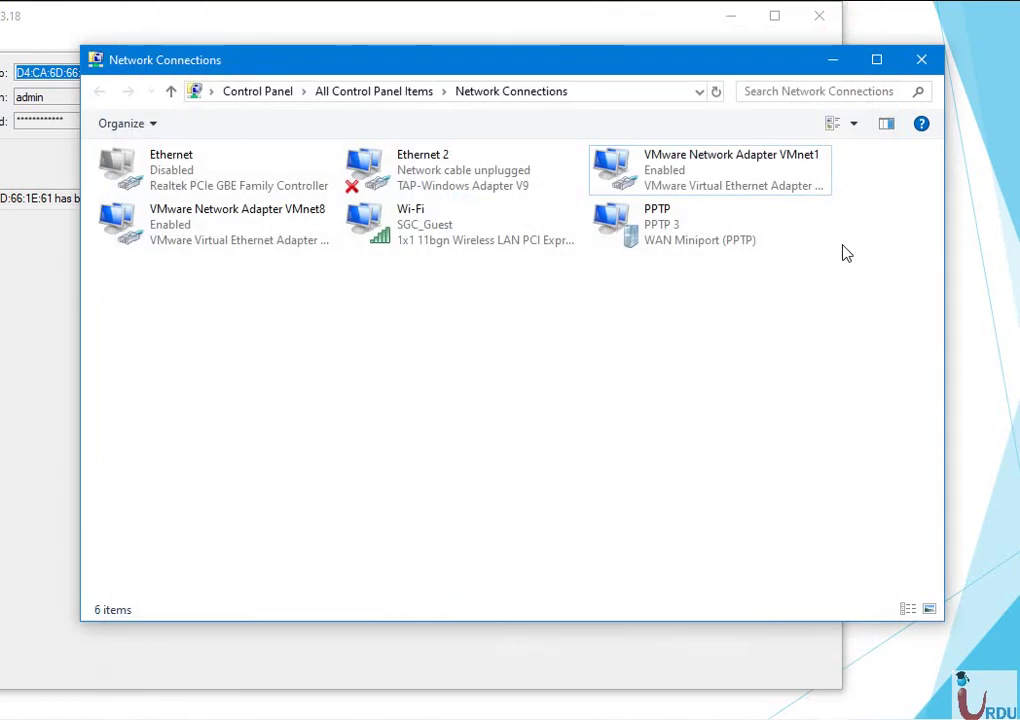
Open Command Prompt and run ipconfig to list adapter addresses.
key(super+r)
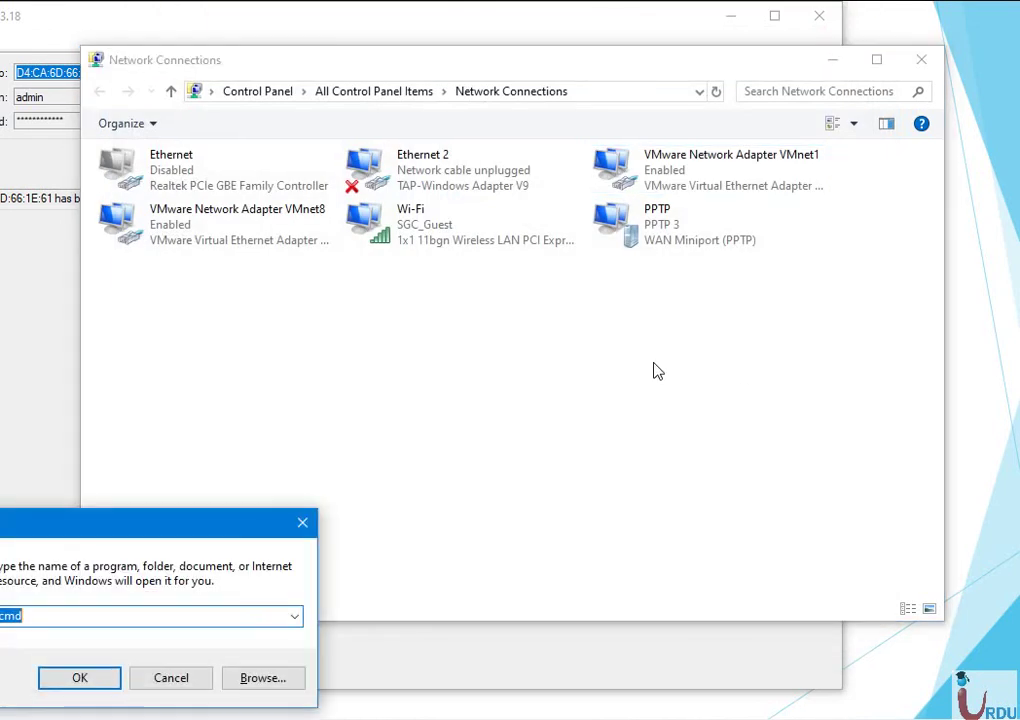
drag(157, 526, 362, 449)
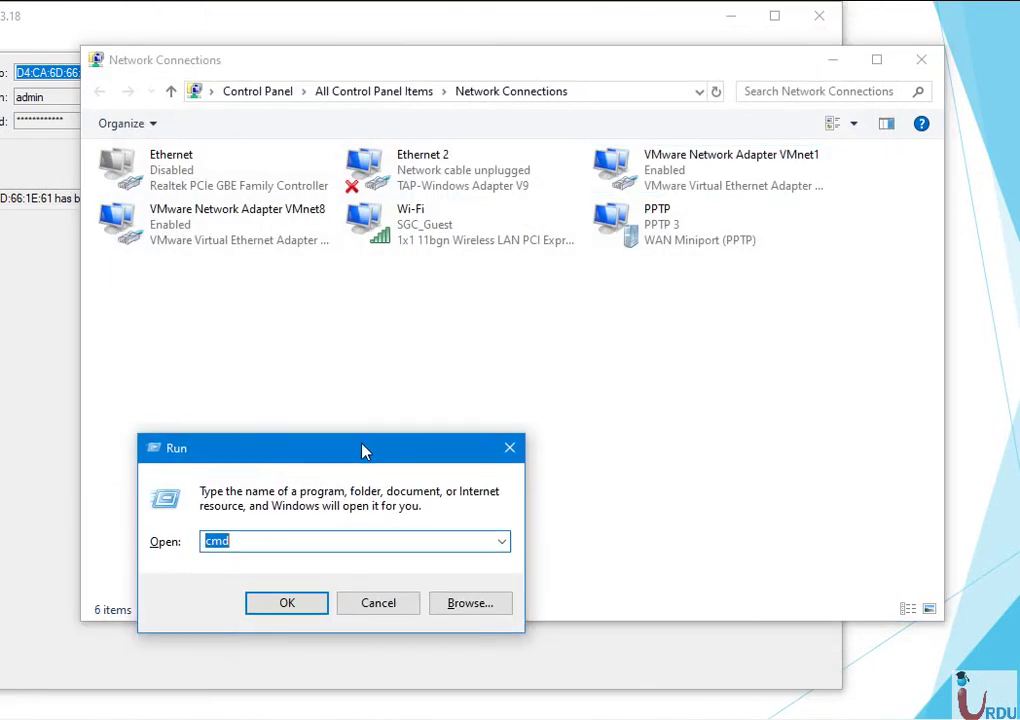
key(Return)
text(ping)
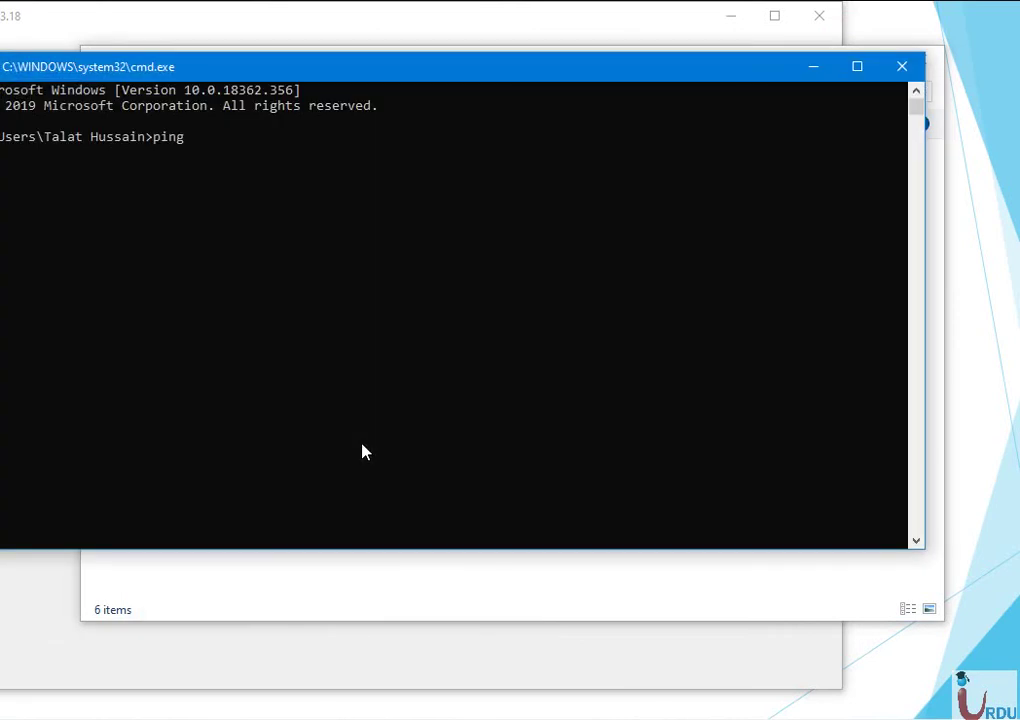
key(BackSpace)
key(BackSpace)
key(BackSpace)
key(BackSpace)
text(ipconfig)
key(Return)
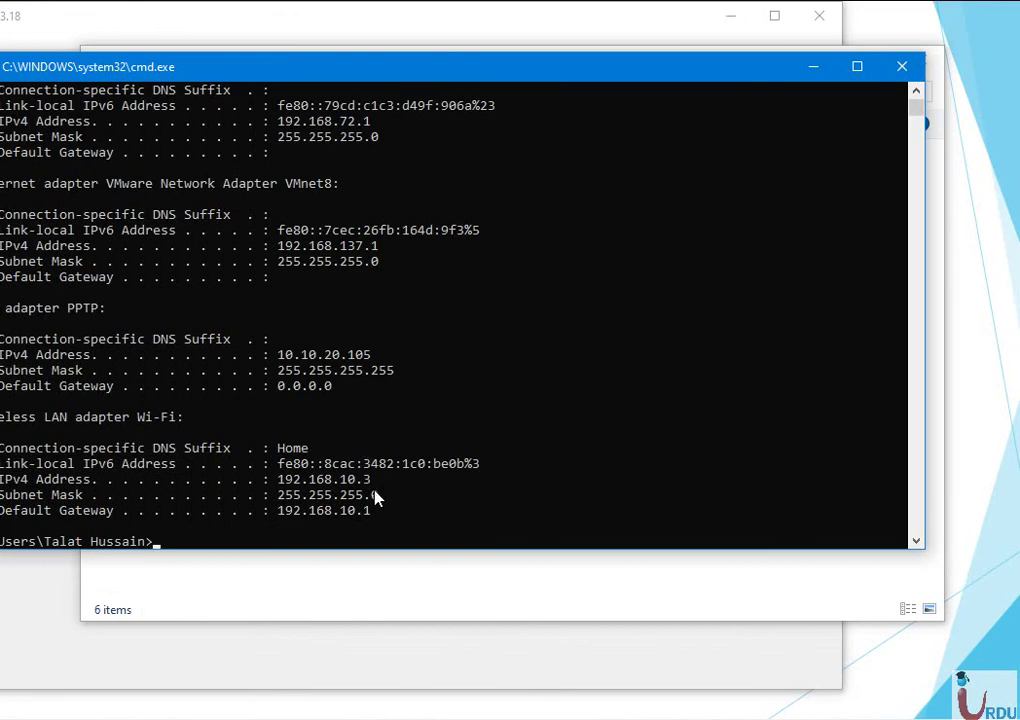
Highlight the PPTP adapter's IPv4 address 10.10.20.105 in the ipconfig output.
drag(341, 508, 278, 463)
click(505, 418)
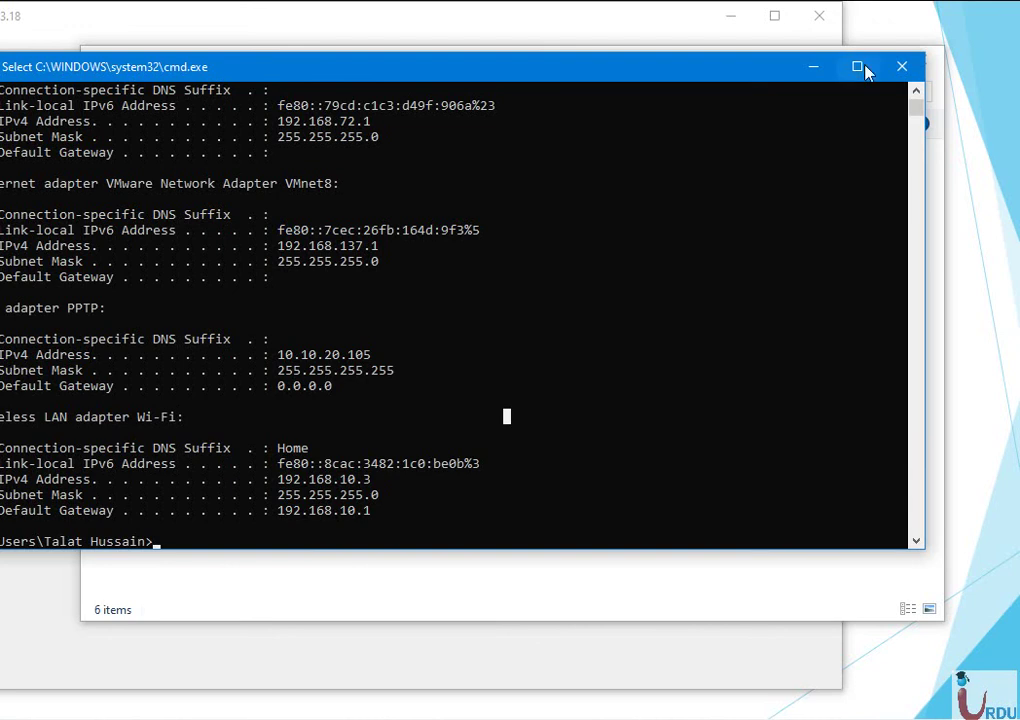
double_click(918, 92)
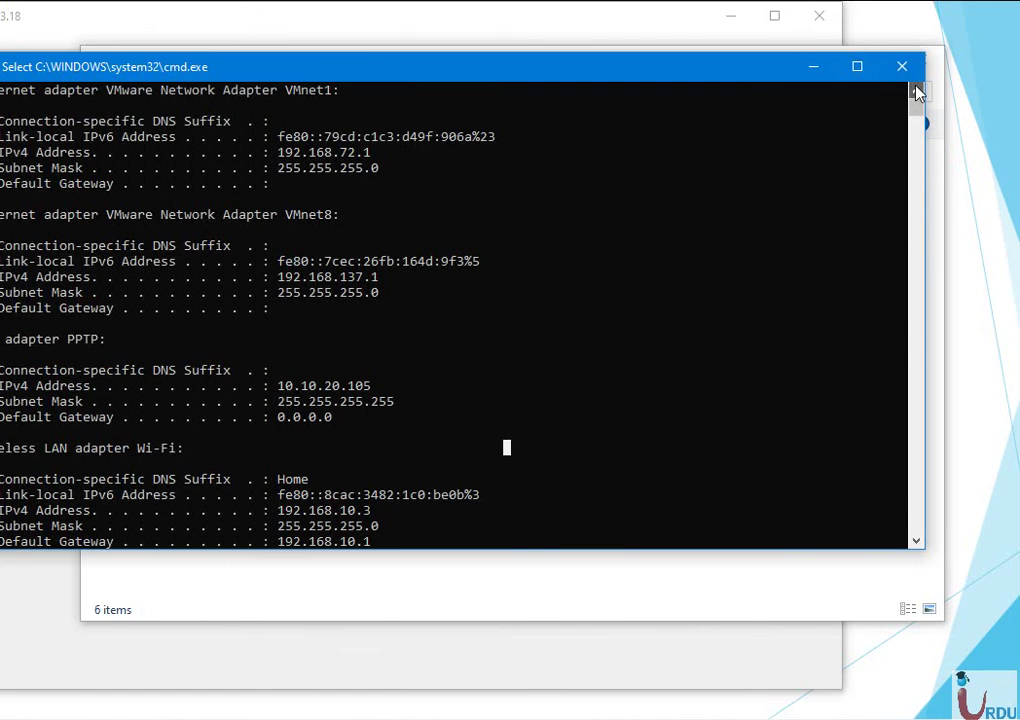
drag(918, 92, 918, 114)
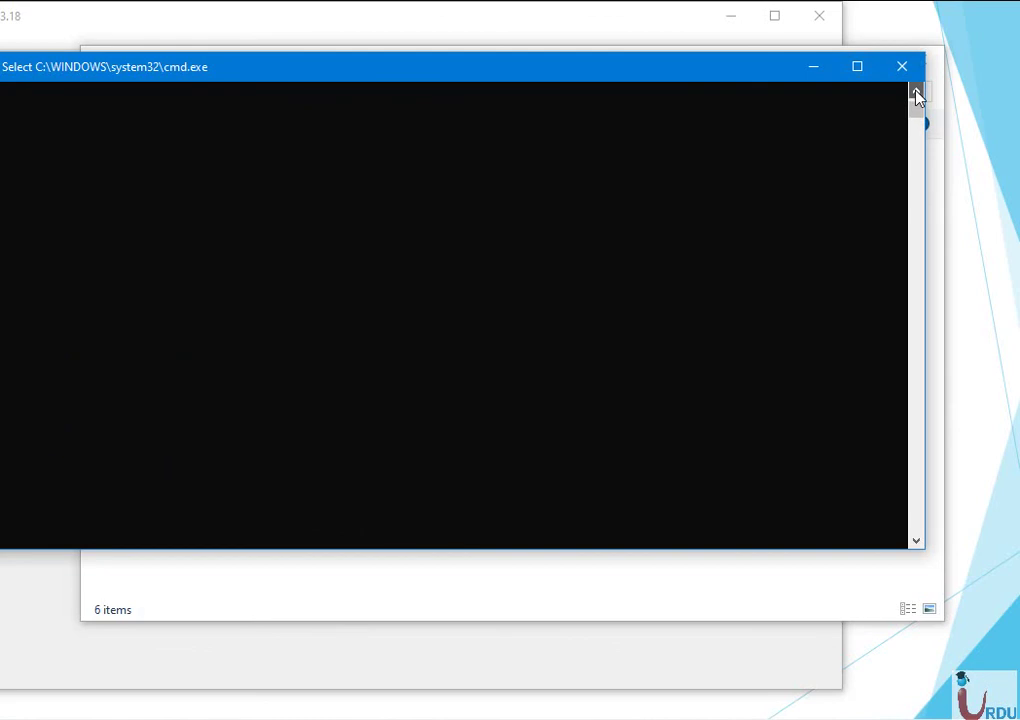
drag(917, 92, 917, 92)
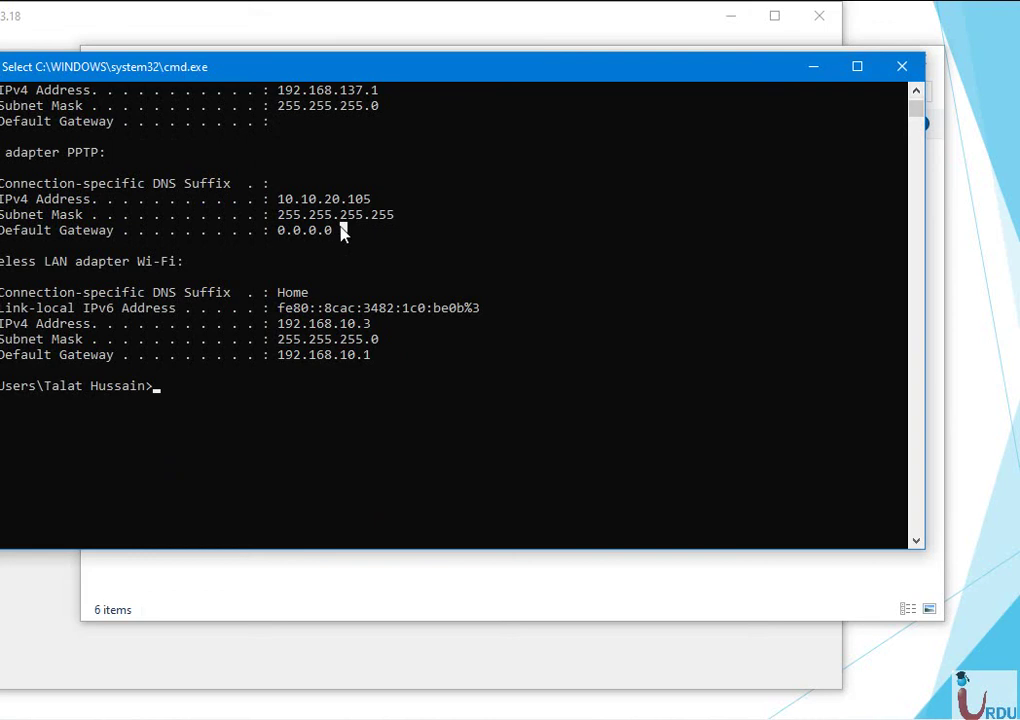
drag(341, 233, 273, 198)
click(398, 425)
Ping the router gateway 10.10.20.1 over the PPTP link, then close the console.
text(ping 10.)
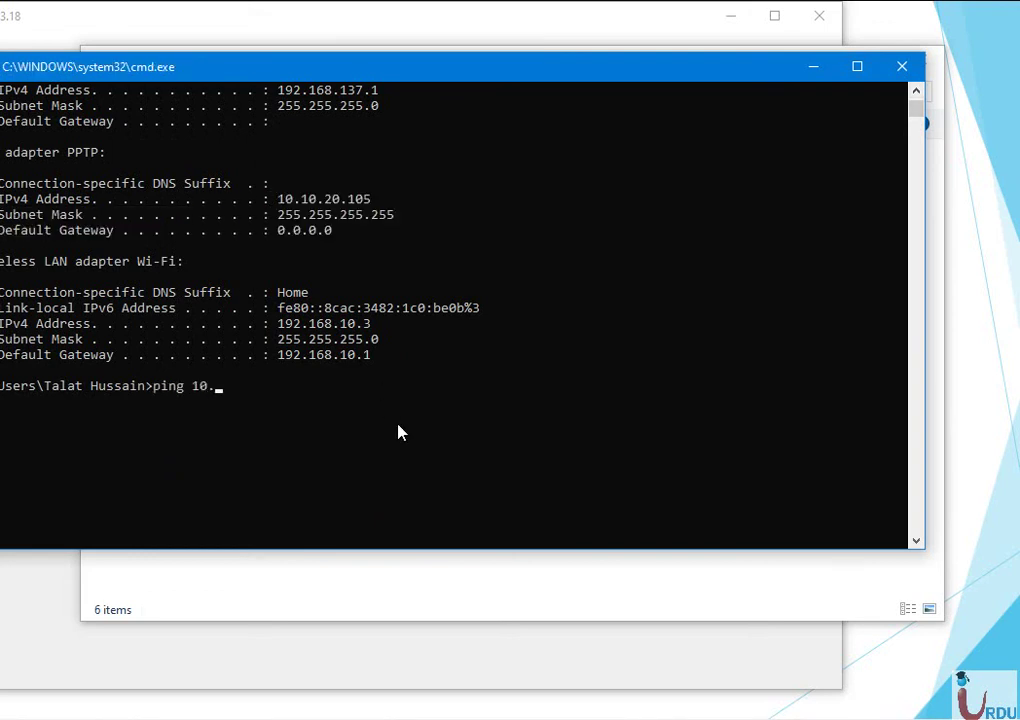
text(10.20.1)
key(Return)
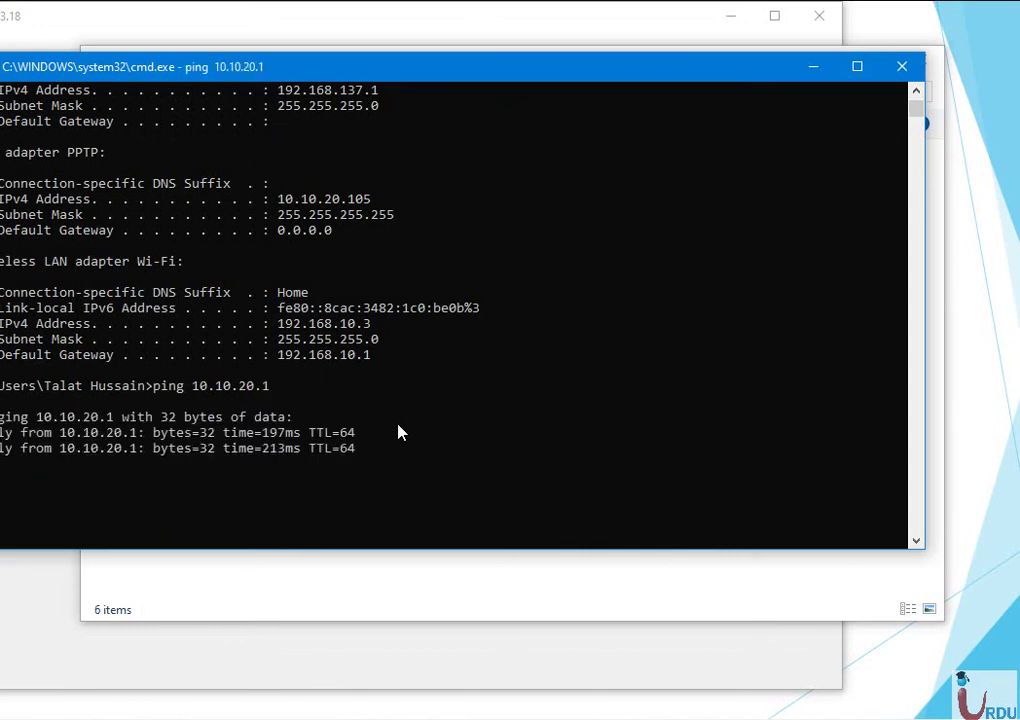
click(902, 67)
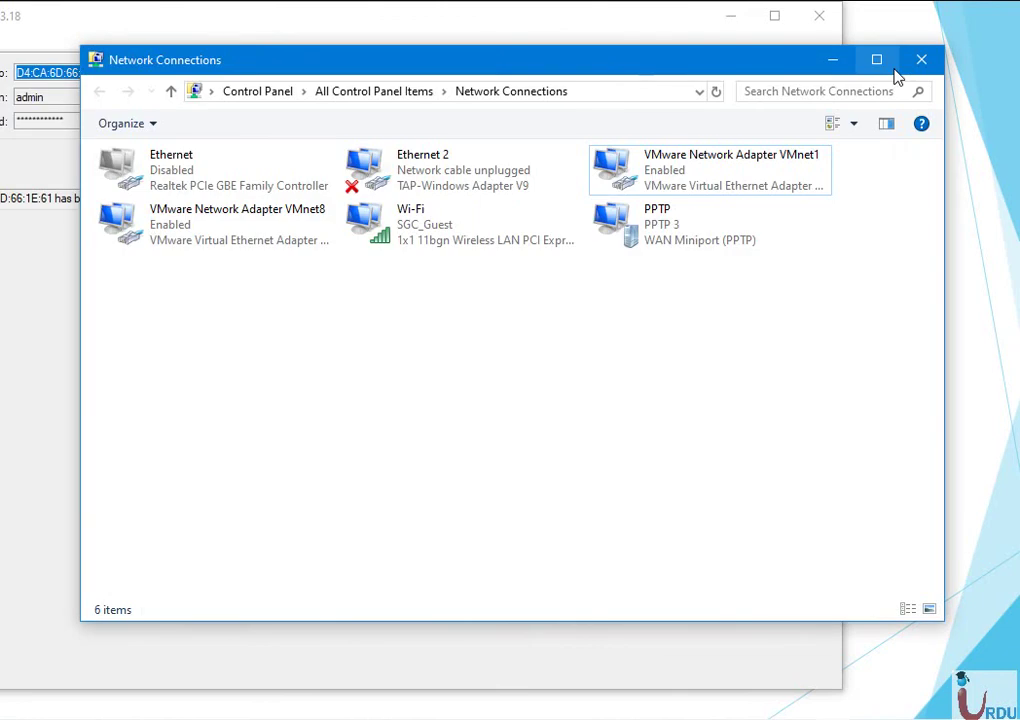
Reopen Network Connections with ncpa.cpl and enable the Ethernet adapter.
click(922, 59)
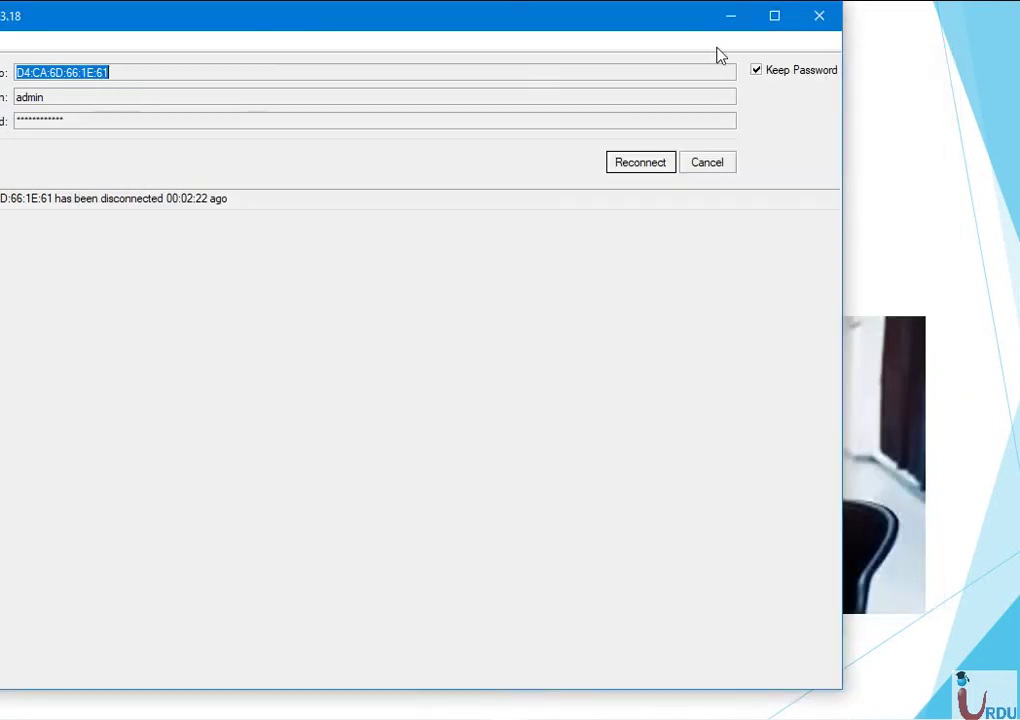
drag(519, 20, 657, 28)
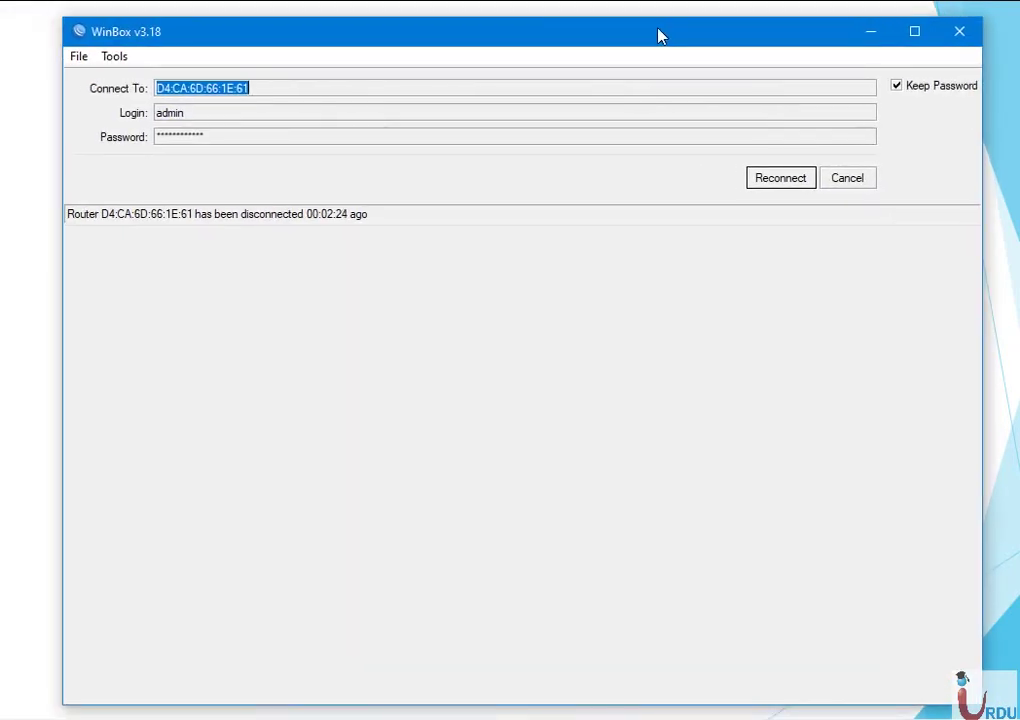
key(super+r)
text(ncpa.cpl)
key(Return)
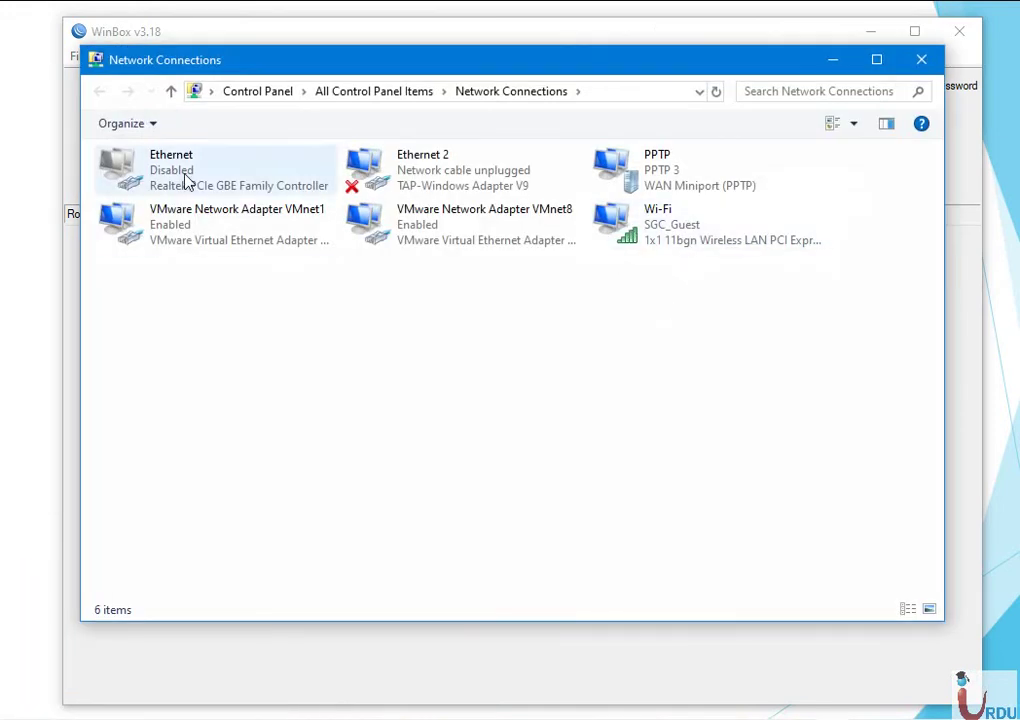
double_click(186, 178)
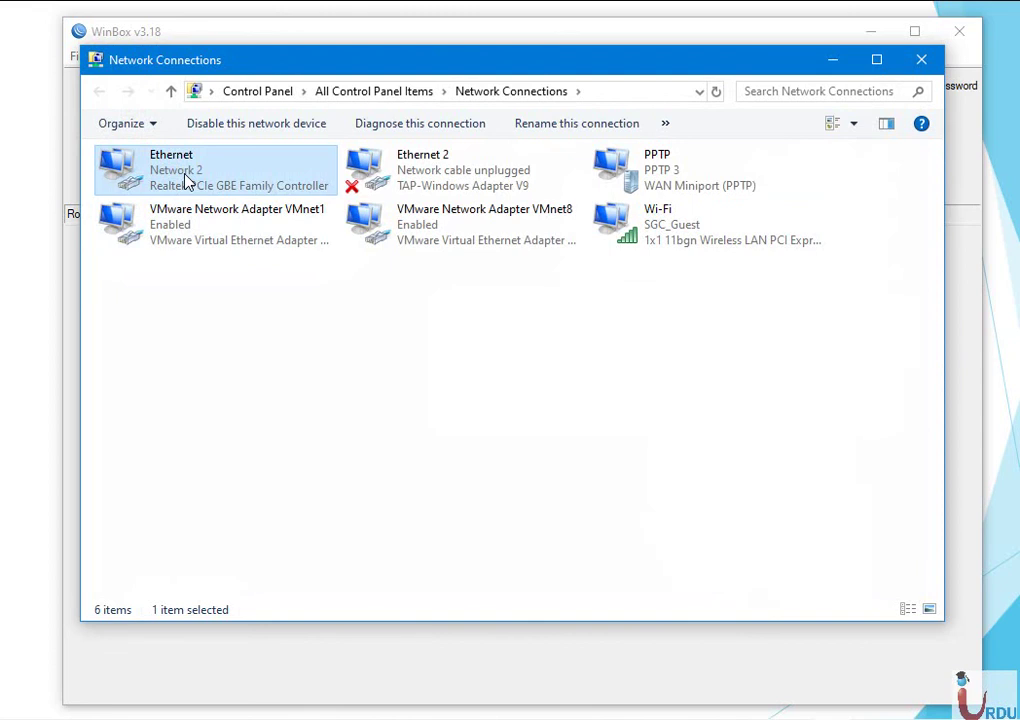
Attempt to delete the PPTP connection and dismiss the resulting error.
right_click(638, 158)
click(682, 296)
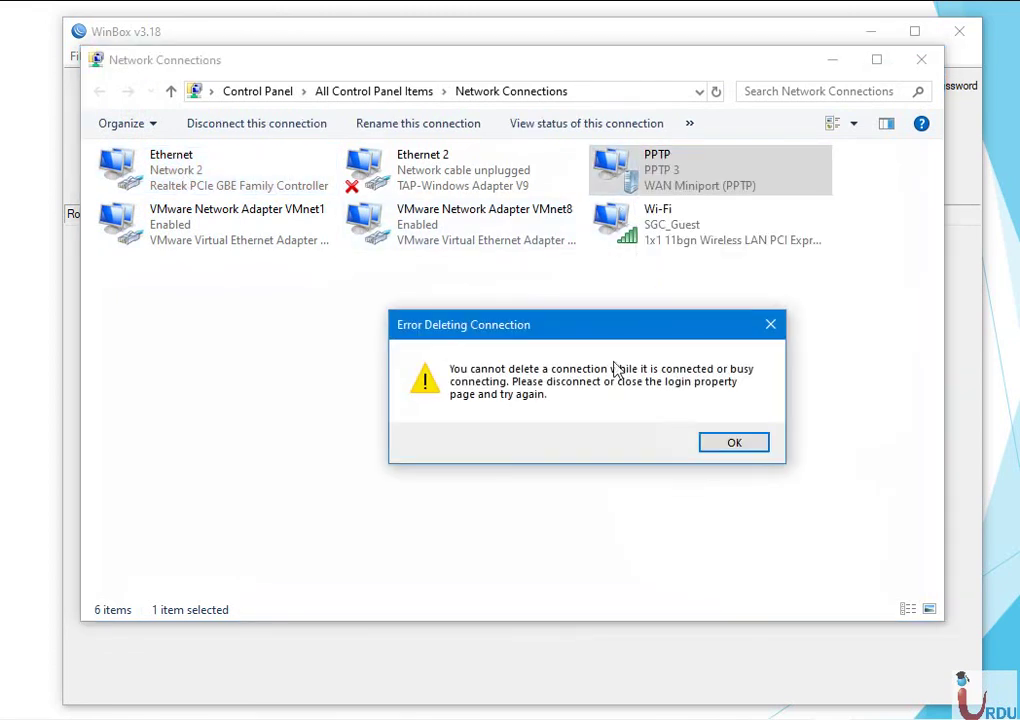
click(724, 444)
click(546, 382)
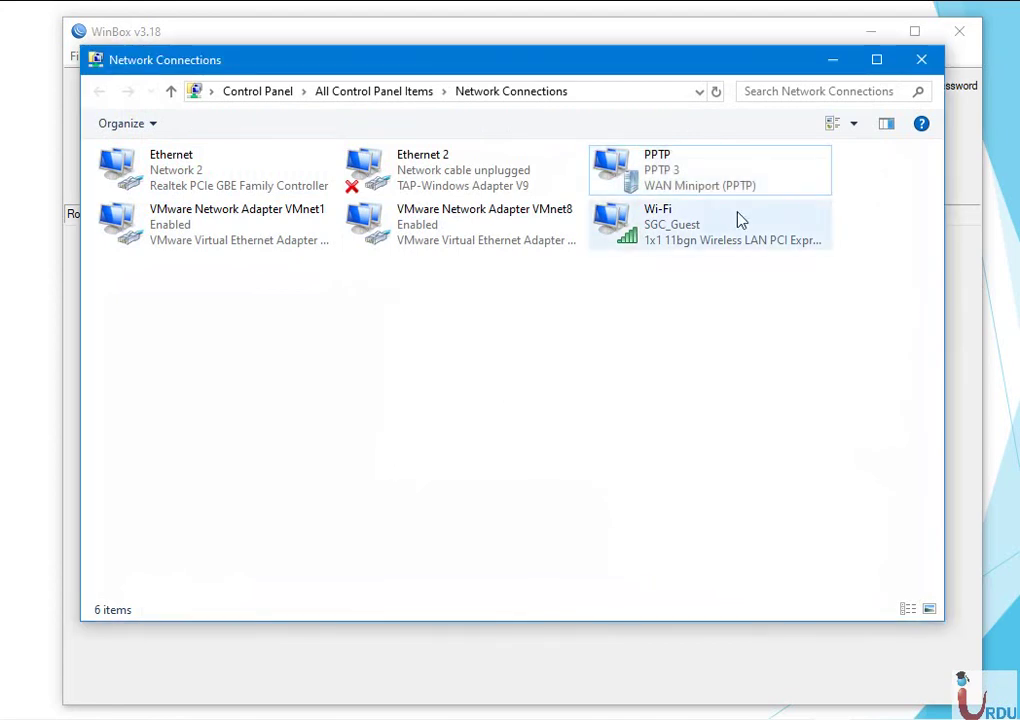
Disconnect the PPTP VPN, close Network Connections, and reconnect WinBox to the router.
click(1005, 718)
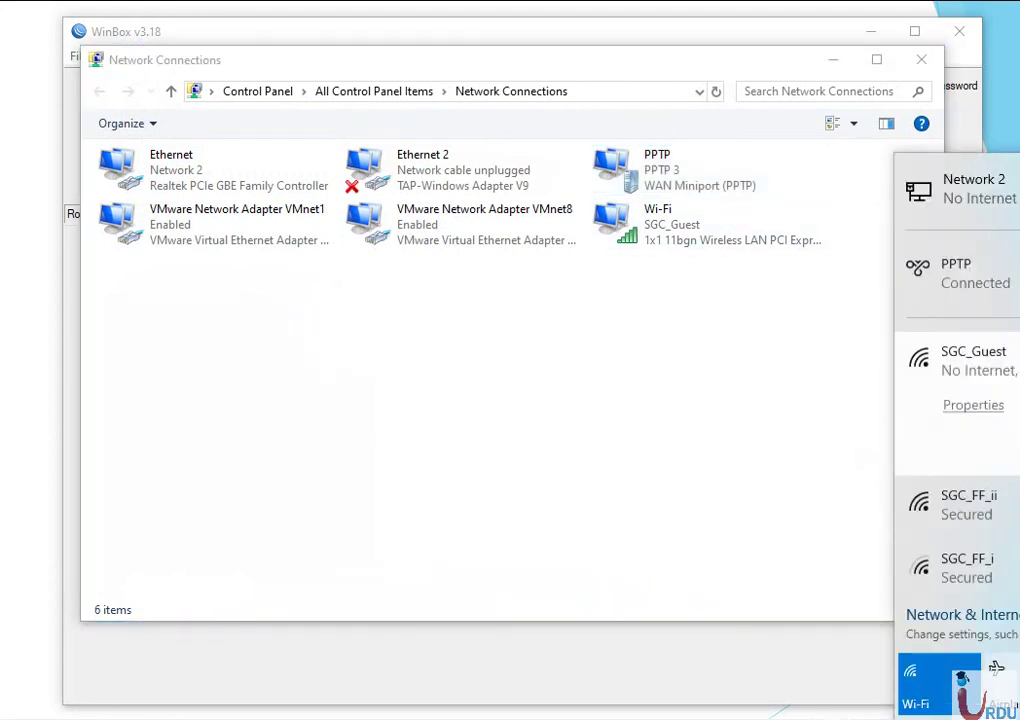
click(1012, 292)
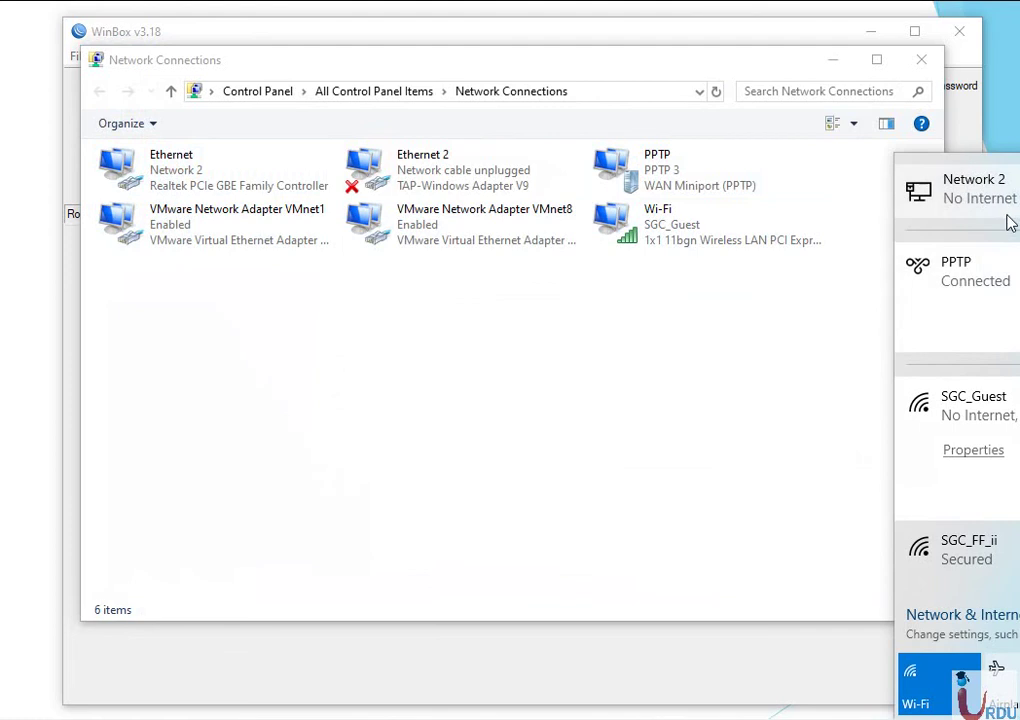
click(655, 495)
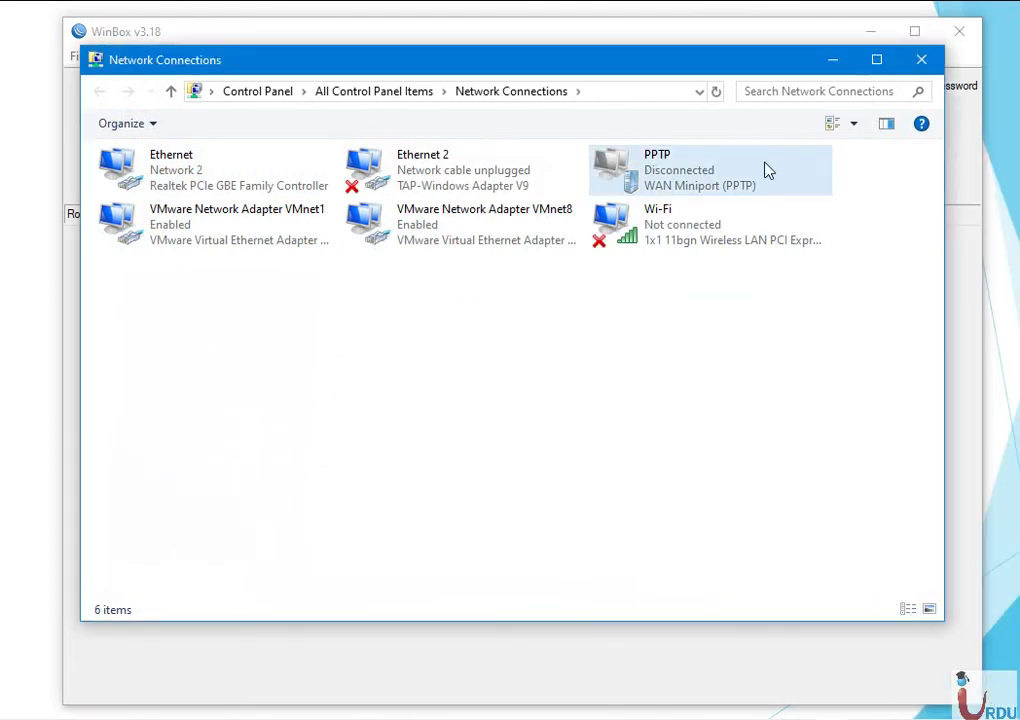
click(924, 62)
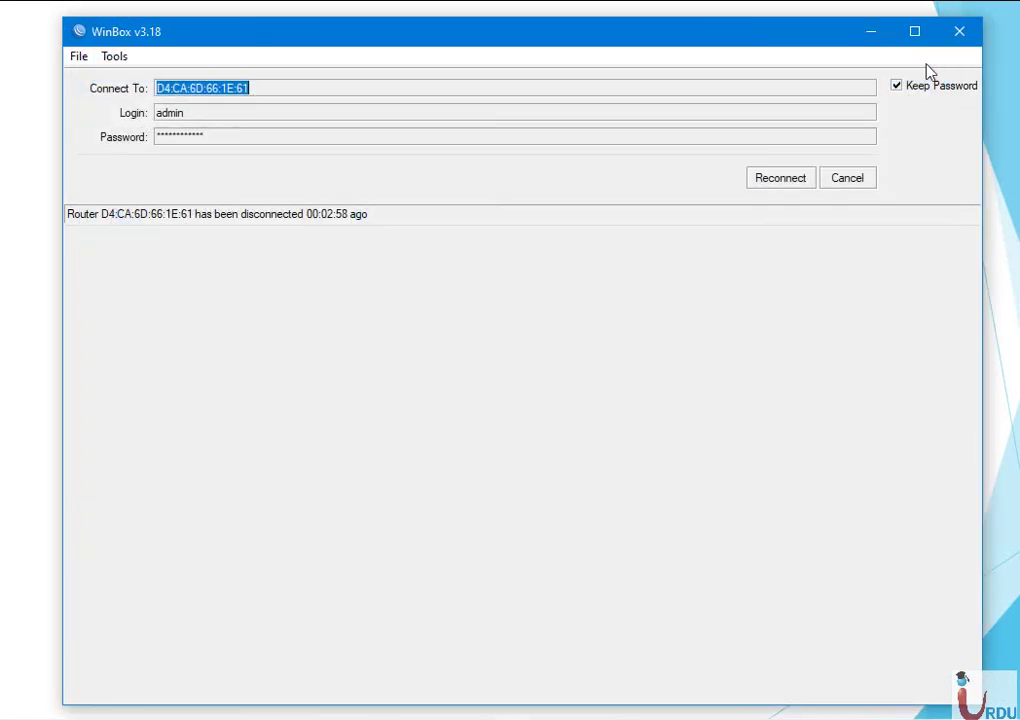
click(781, 179)
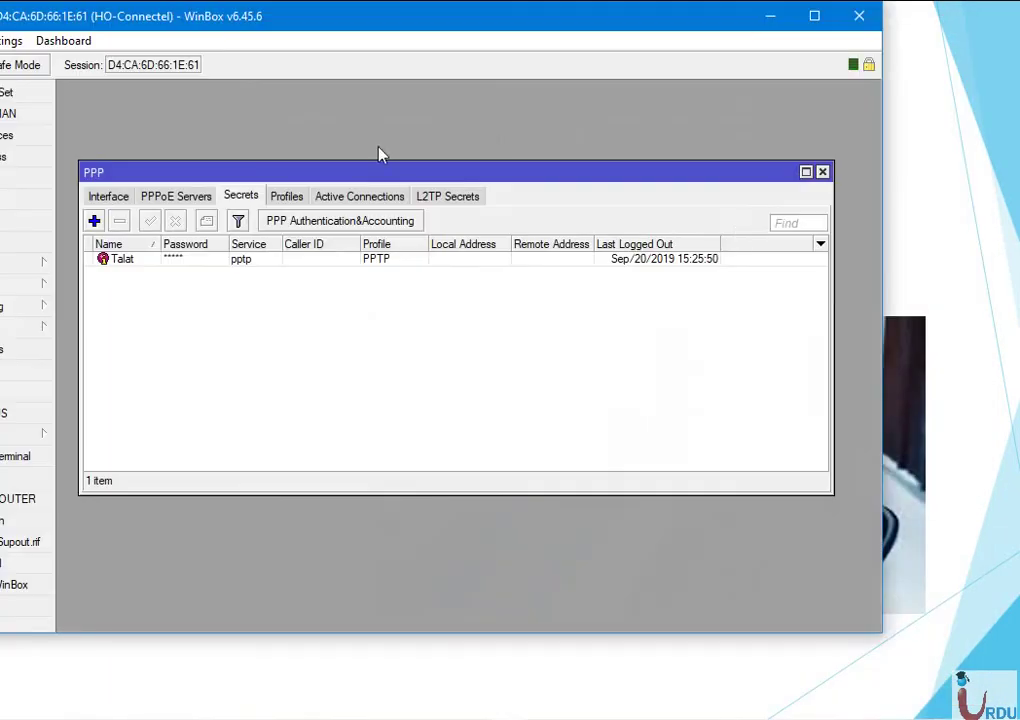
Open the router log to confirm the PPTP user authenticated and connected.
drag(587, 5, 735, 42)
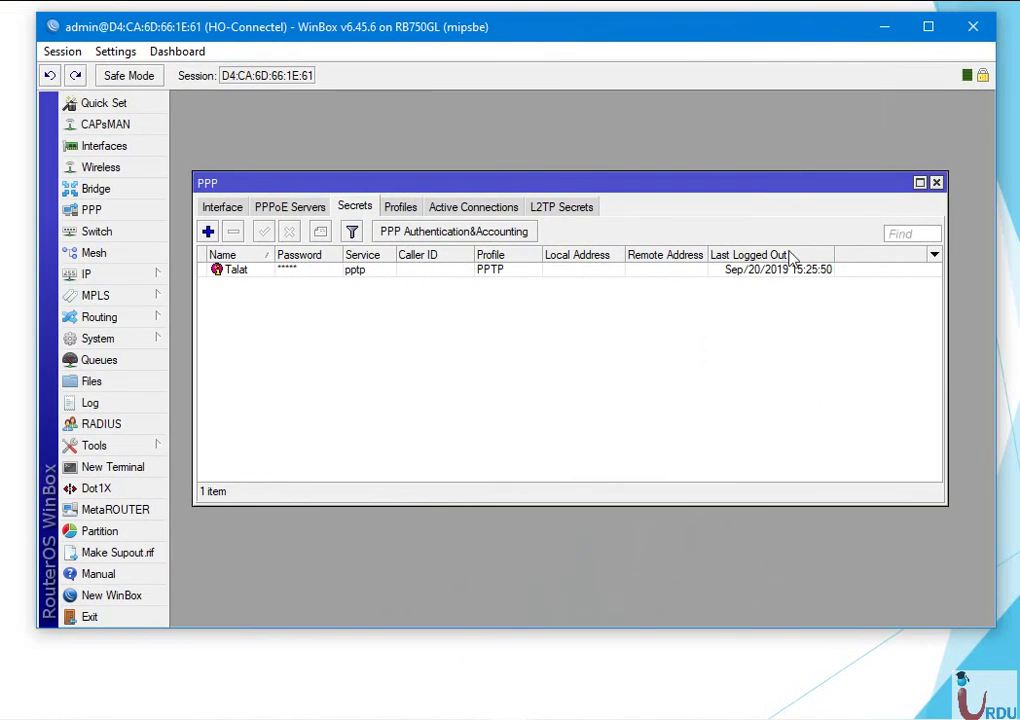
click(743, 270)
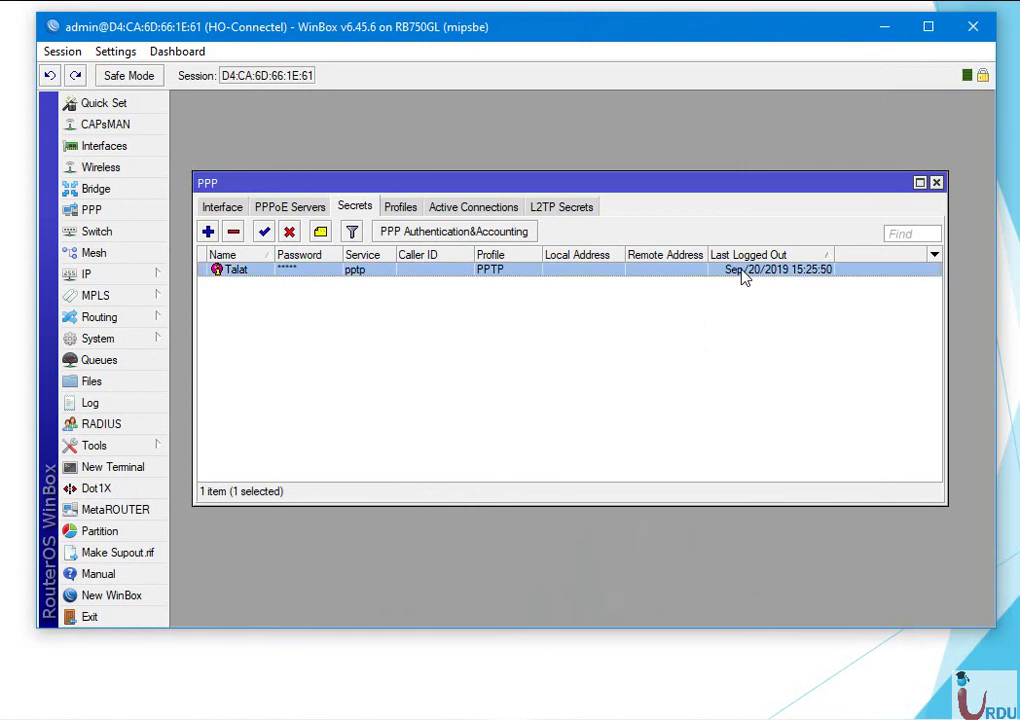
click(131, 410)
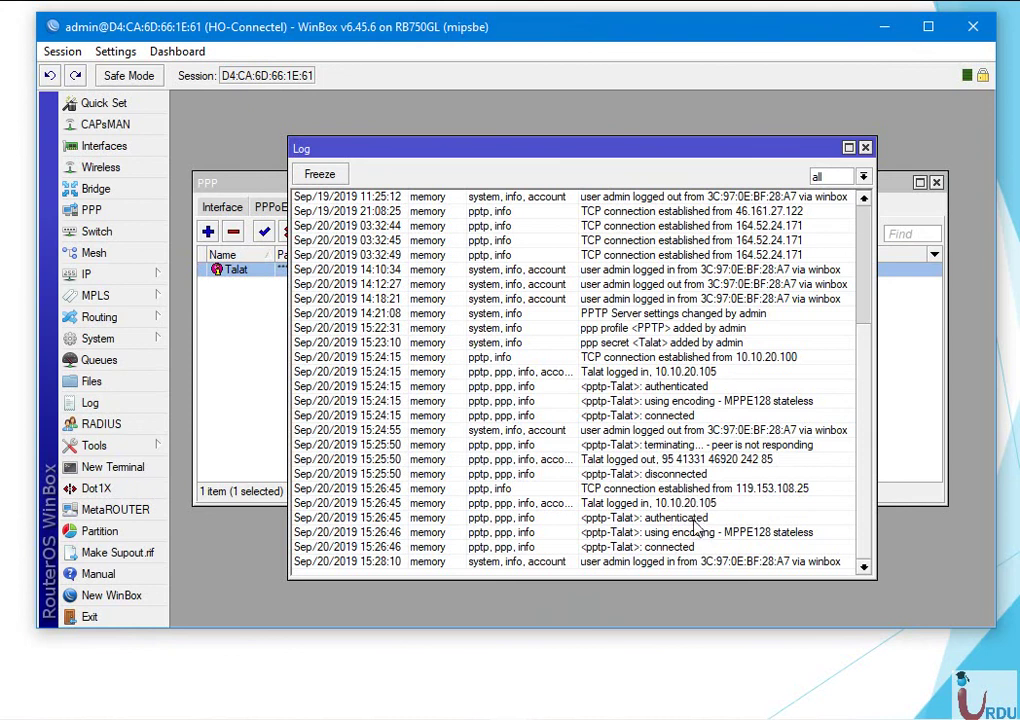
Close the log, minimize WinBox, and advance to the closing Thank You slide.
click(865, 147)
click(884, 27)
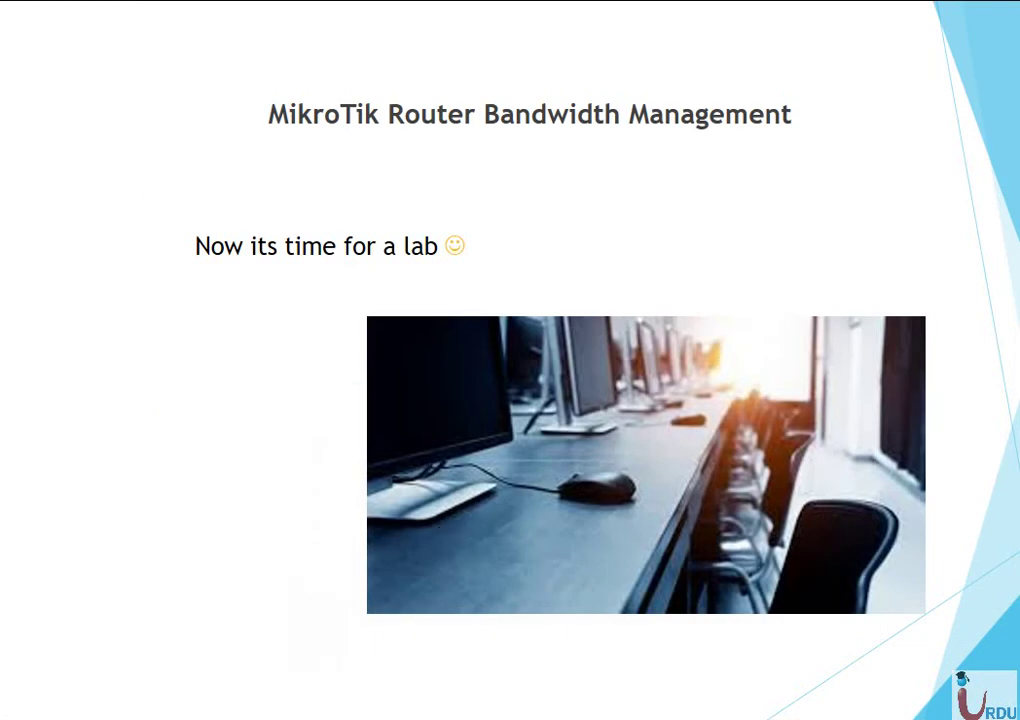
key(Right)
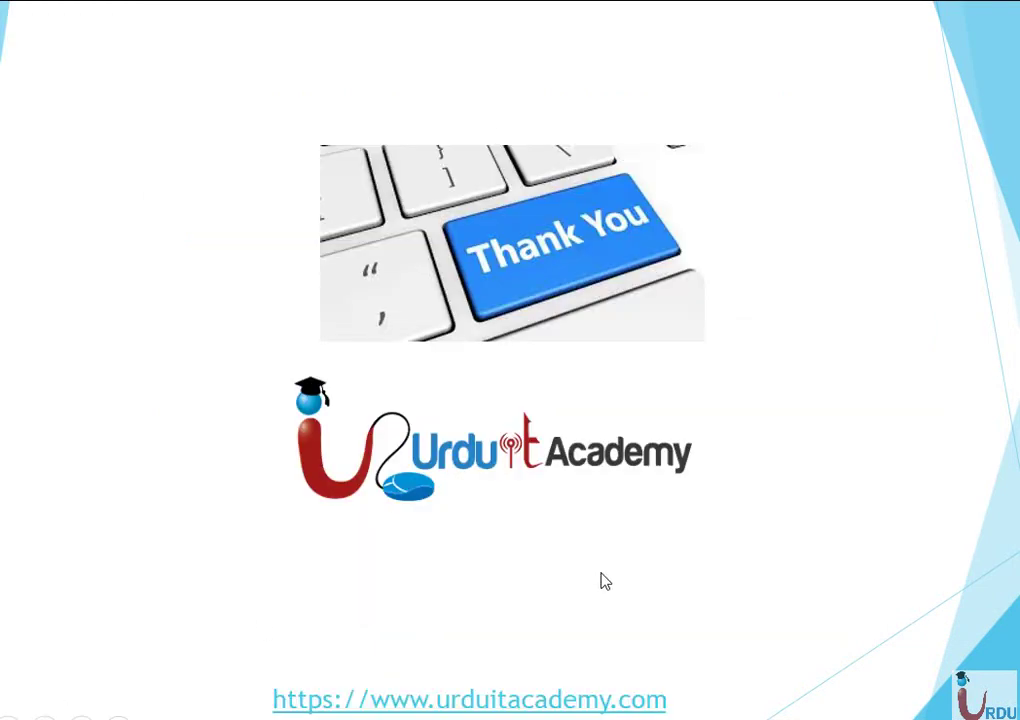